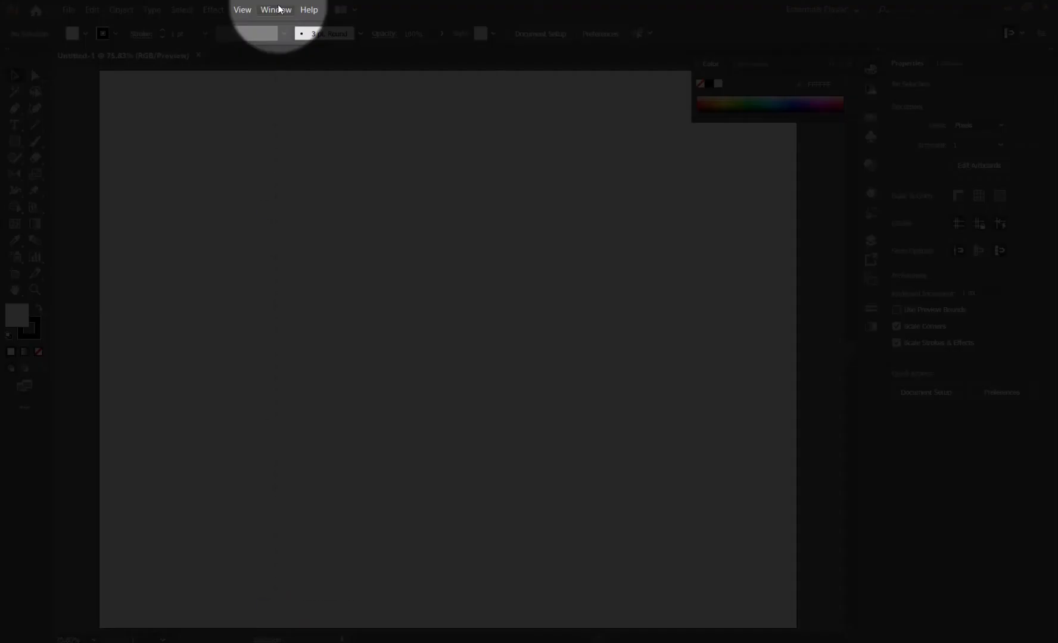
# Step: Display the Layers panel and make it taller
pyautogui.click(278, 9)
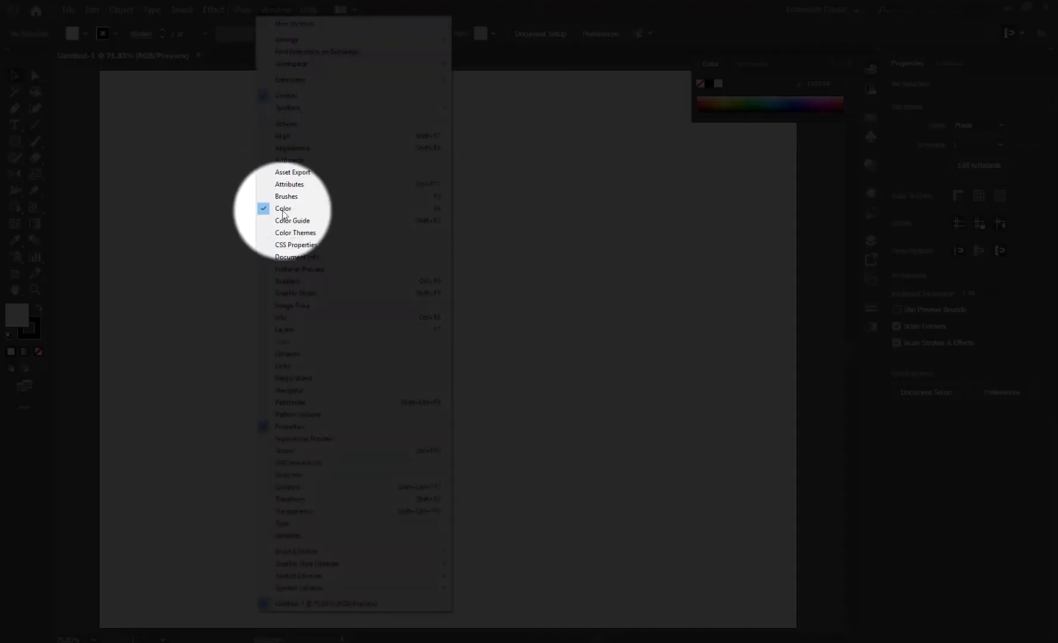
pyautogui.click(286, 335)
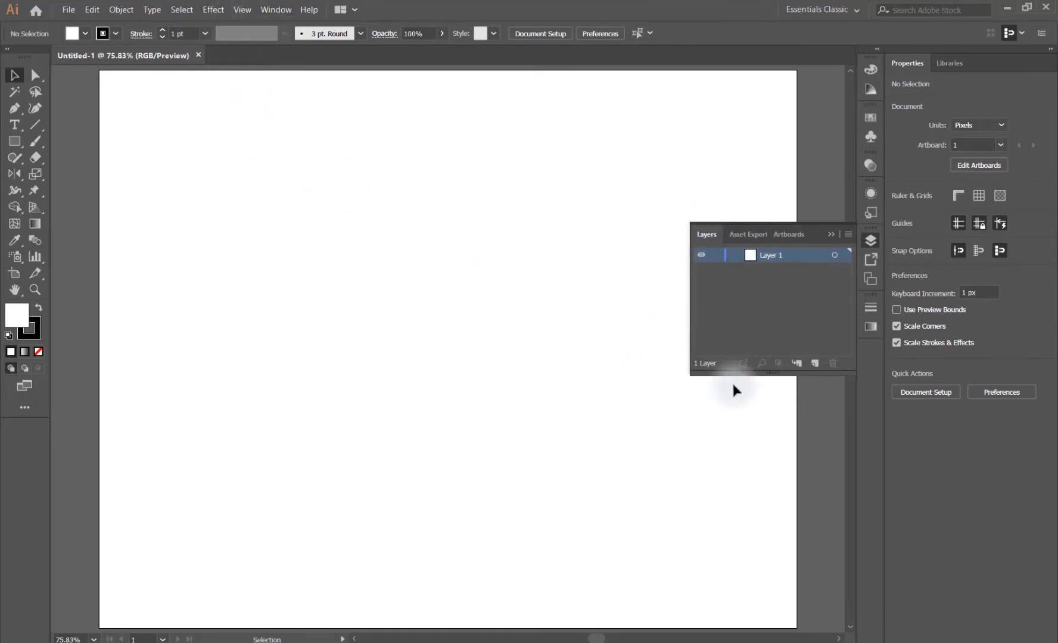
pyautogui.moveTo(744, 374); pyautogui.dragTo(738, 531)
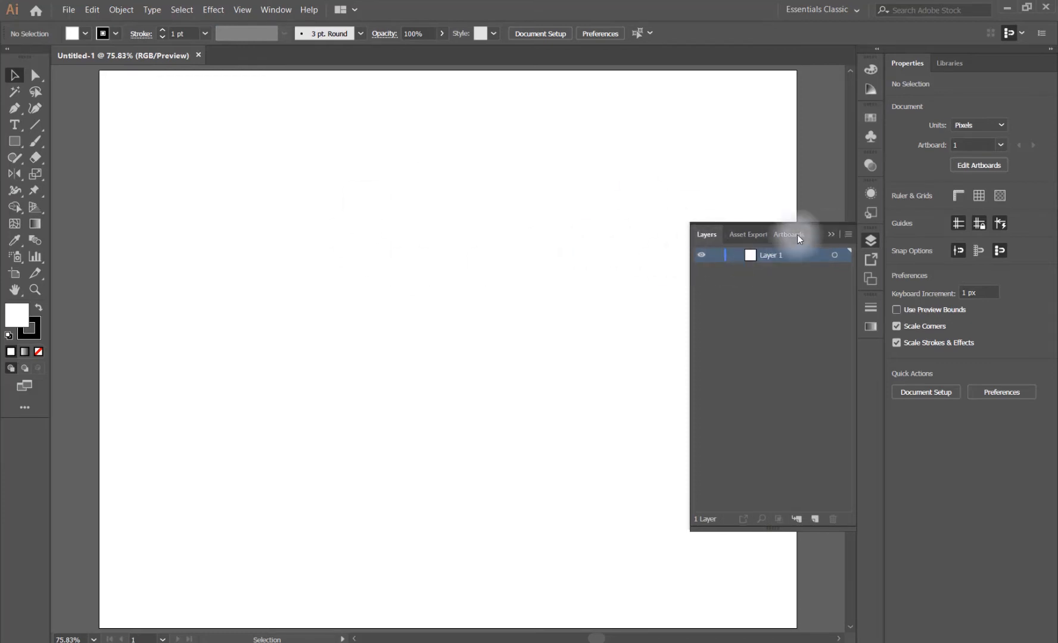
# Step: Bring the Layers panel back up, dock it beneath the Properties panel, and collapse the leftover Artboards panel group
pyautogui.click(871, 193)
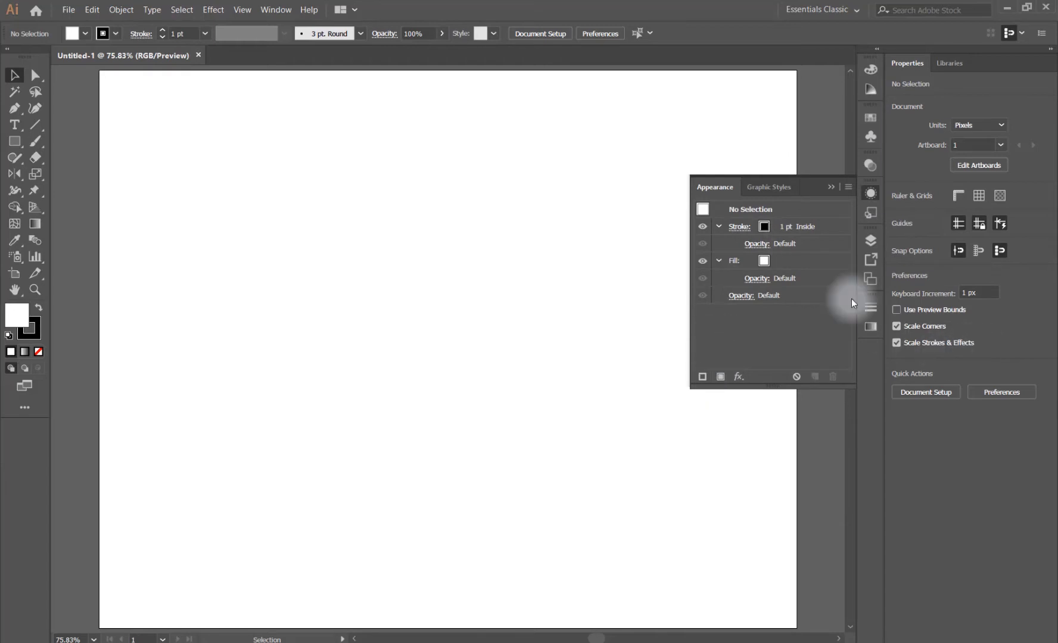
pyautogui.click(277, 11)
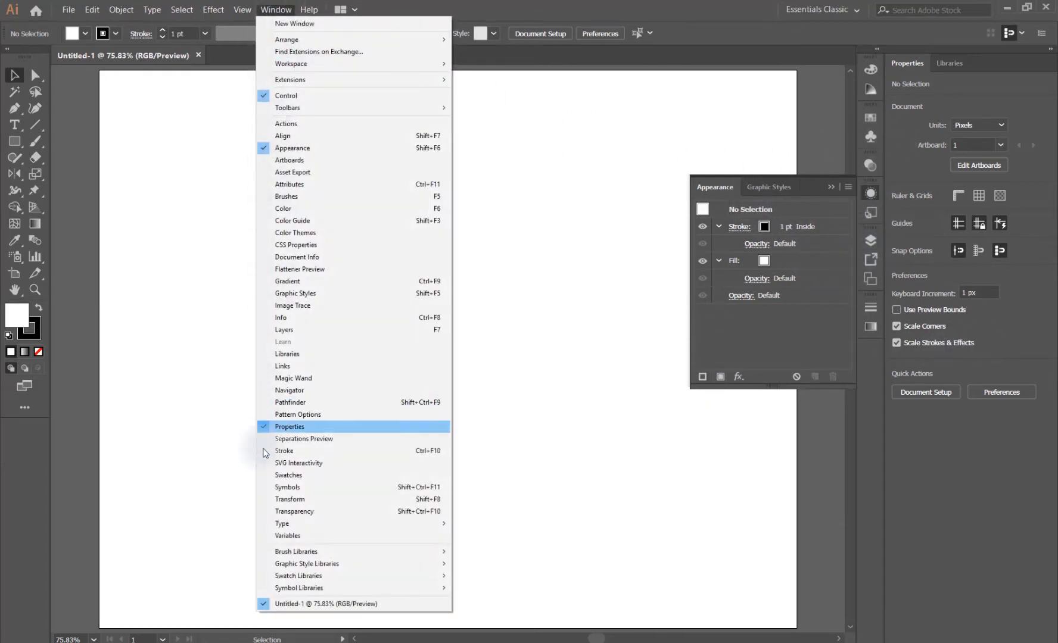
pyautogui.click(284, 330)
pyautogui.moveTo(706, 237); pyautogui.dragTo(904, 607)
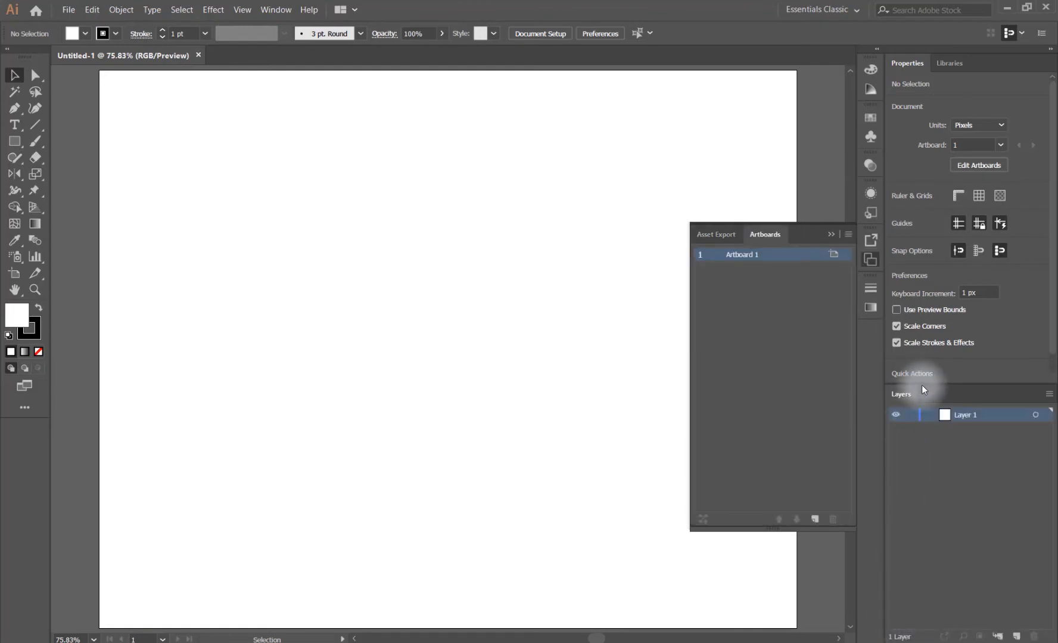
pyautogui.click(830, 232)
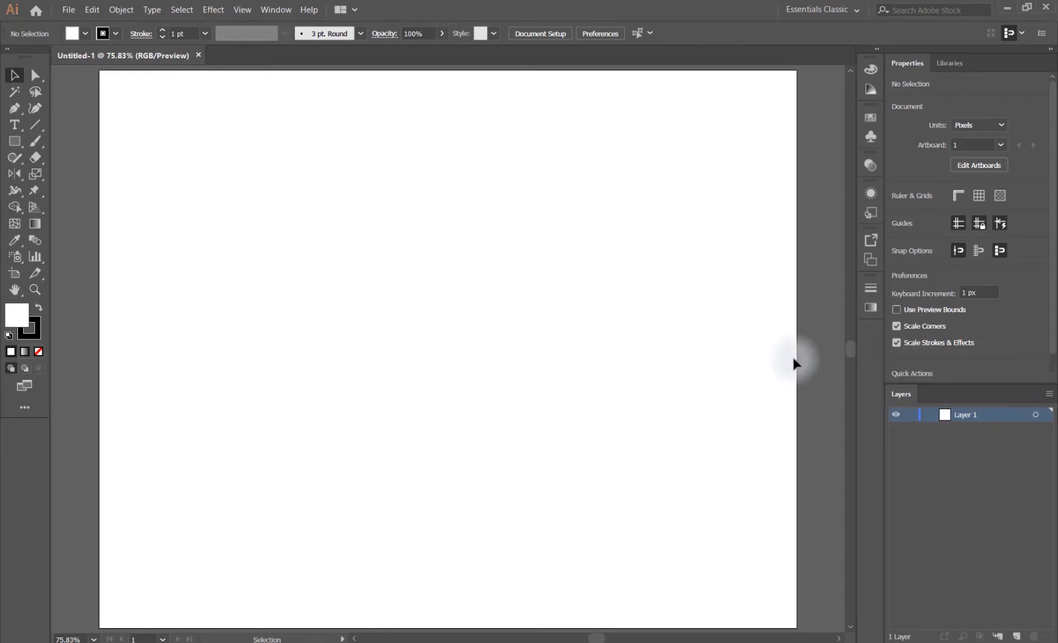
pyautogui.moveTo(1054, 354); pyautogui.dragTo(1052, 284)
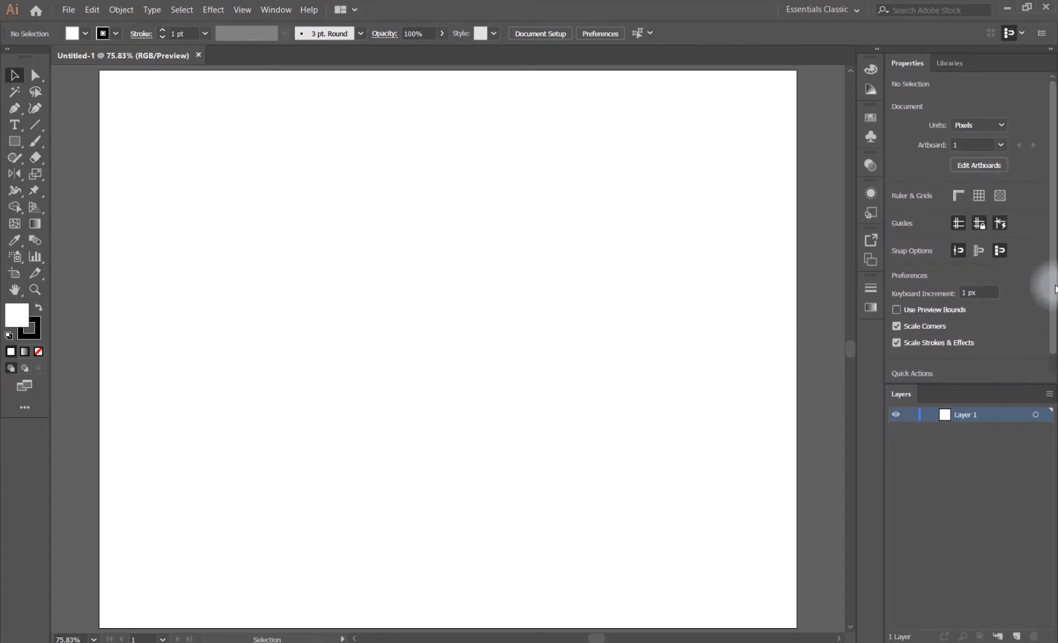
pyautogui.moveTo(922, 385); pyautogui.dragTo(921, 638)
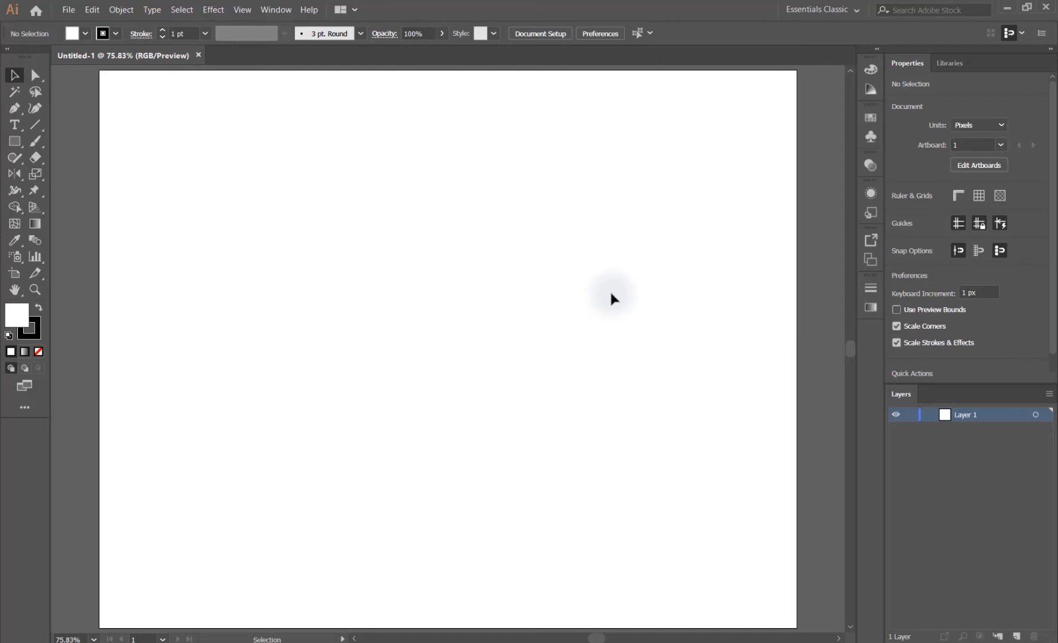
# Step: Undock the Layers panel, float it over the artboard's upper-right area, and adjust its height
pyautogui.moveTo(902, 394); pyautogui.dragTo(682, 113)
pyautogui.moveTo(741, 418); pyautogui.dragTo(739, 510)
pyautogui.moveTo(752, 121); pyautogui.dragTo(756, 103)
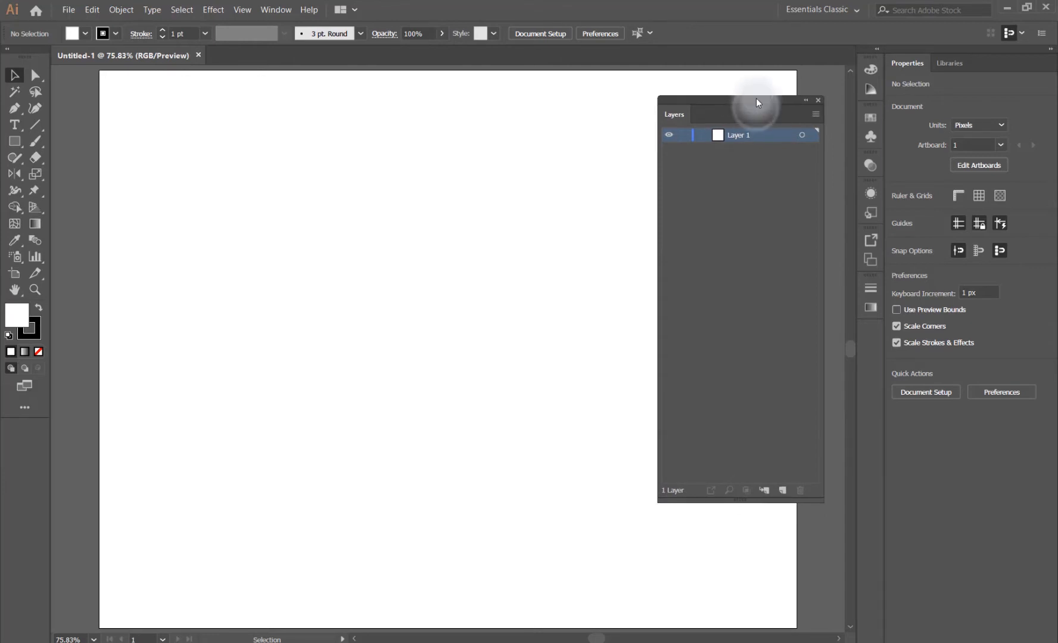
pyautogui.moveTo(717, 501); pyautogui.dragTo(714, 420)
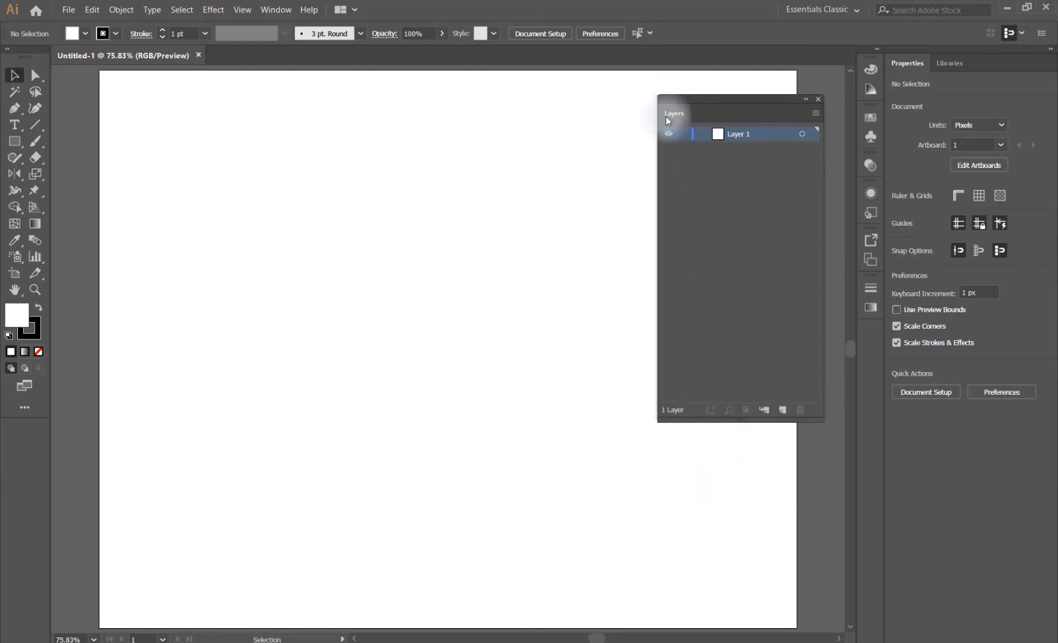
# Step: Collapse the floating Layers panel to an icon and expand it again, two times in a row
pyautogui.click(805, 100)
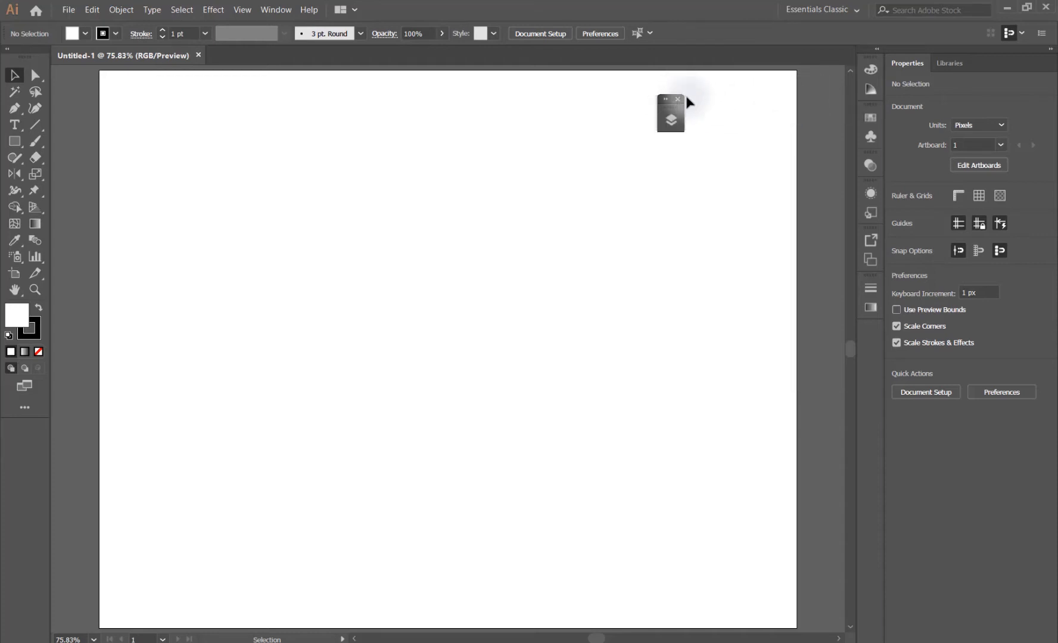
pyautogui.click(665, 99)
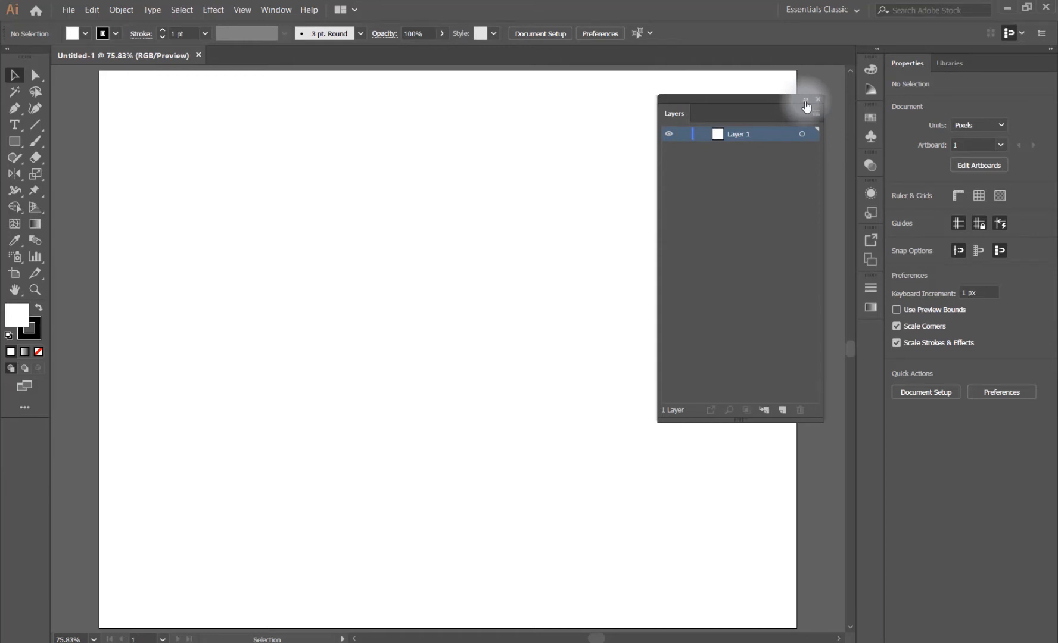
pyautogui.click(805, 100)
pyautogui.click(666, 99)
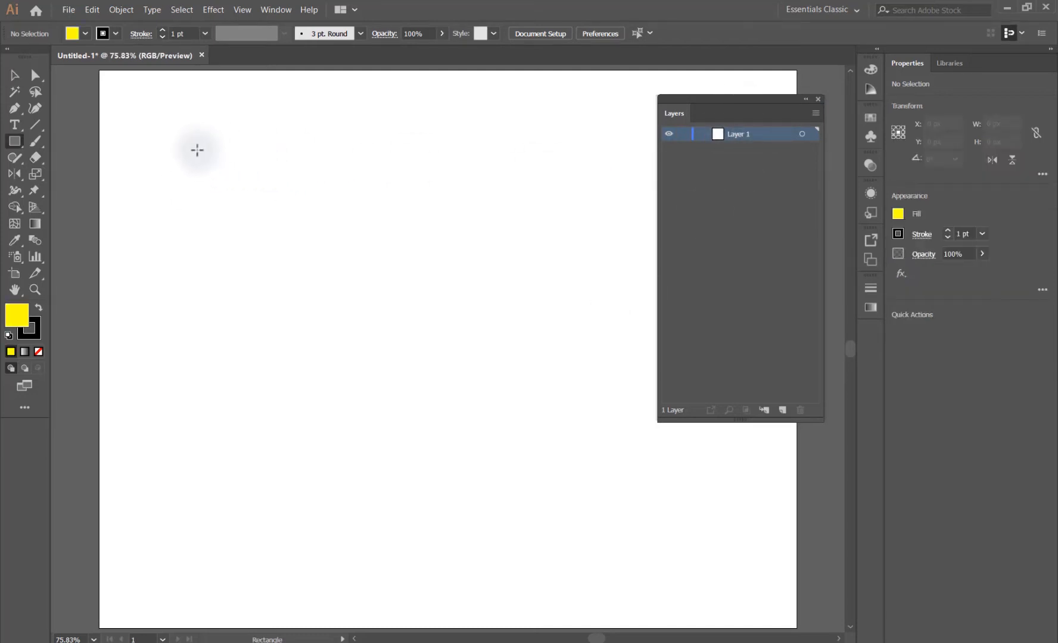
# Step: Draw five separate yellow-filled rectangles of varied sizes on the artboard, the last one about 185 × 107 px
pyautogui.moveTo(193, 142)
pyautogui.mouseDown()
pyautogui.moveTo(277, 205)
pyautogui.moveTo(325, 208)
pyautogui.mouseUp()
pyautogui.moveTo(382, 162); pyautogui.dragTo(480, 272)
pyautogui.moveTo(277, 332); pyautogui.dragTo(378, 413)
pyautogui.moveTo(468, 335); pyautogui.dragTo(592, 435)
pyautogui.moveTo(169, 267); pyautogui.dragTo(270, 324)
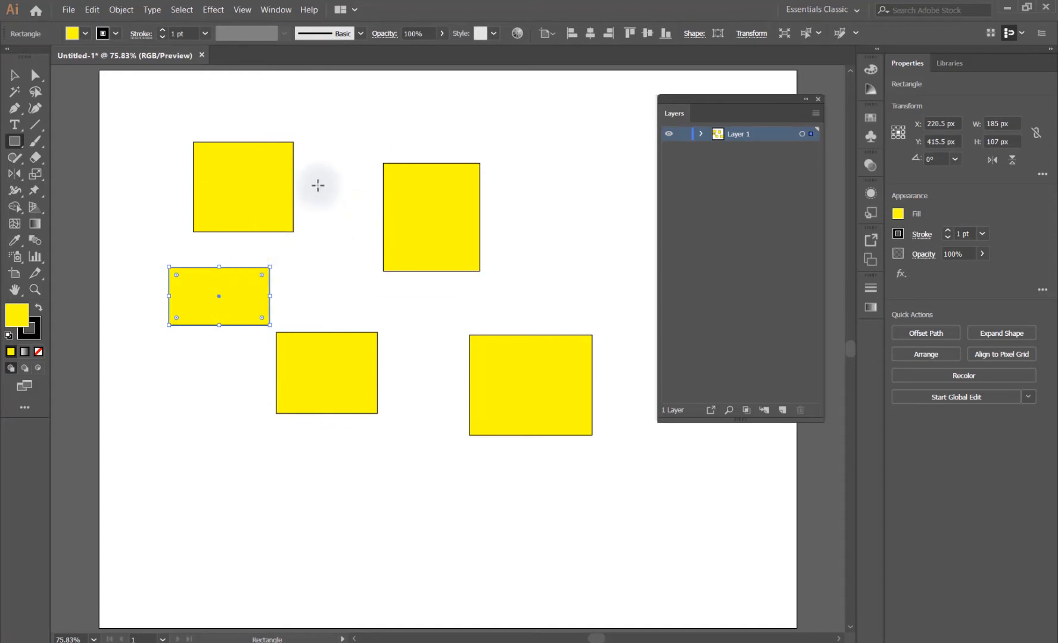
# Step: Move all five yellow rectangles individually, shifting them toward the artboard's upper part without overlaps
pyautogui.click(14, 75)
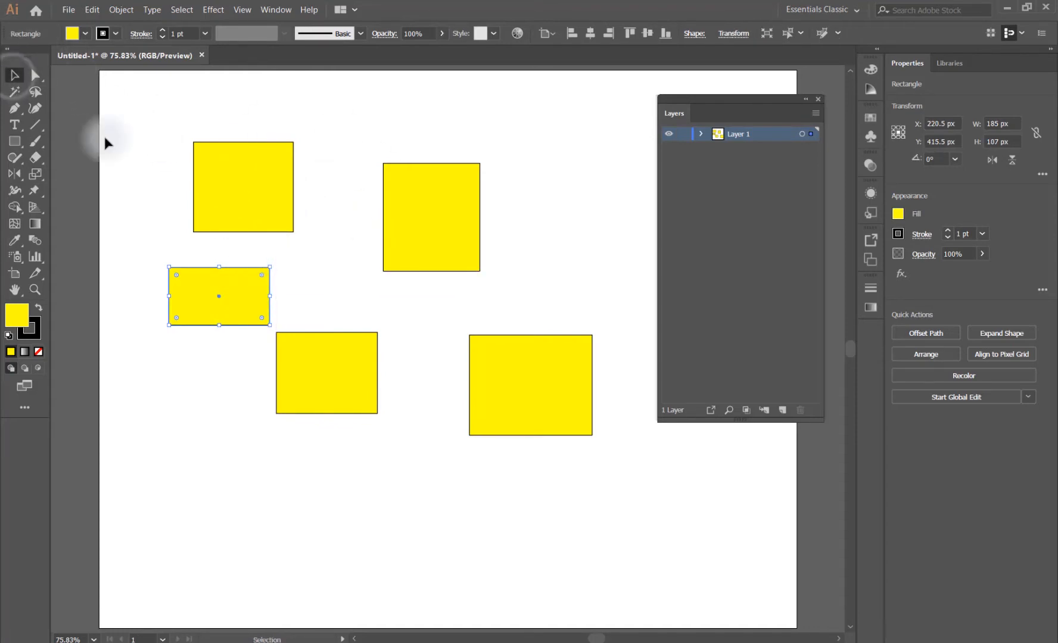
pyautogui.moveTo(234, 193); pyautogui.dragTo(212, 164)
pyautogui.moveTo(212, 314); pyautogui.dragTo(240, 269)
pyautogui.moveTo(411, 238); pyautogui.dragTo(371, 204)
pyautogui.moveTo(331, 352); pyautogui.dragTo(348, 319)
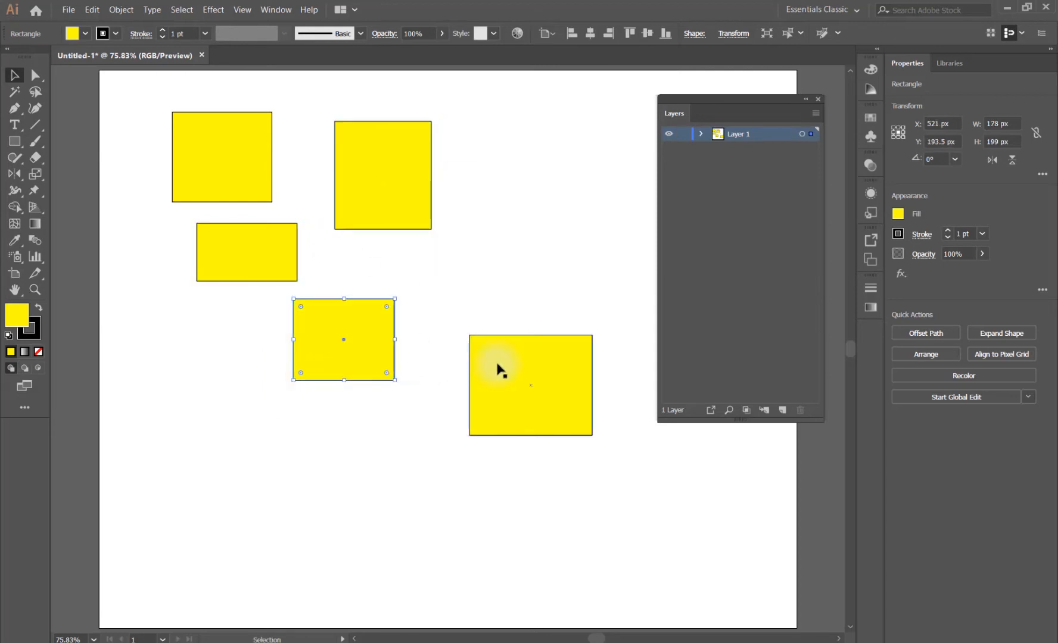
pyautogui.moveTo(486, 365); pyautogui.dragTo(439, 281)
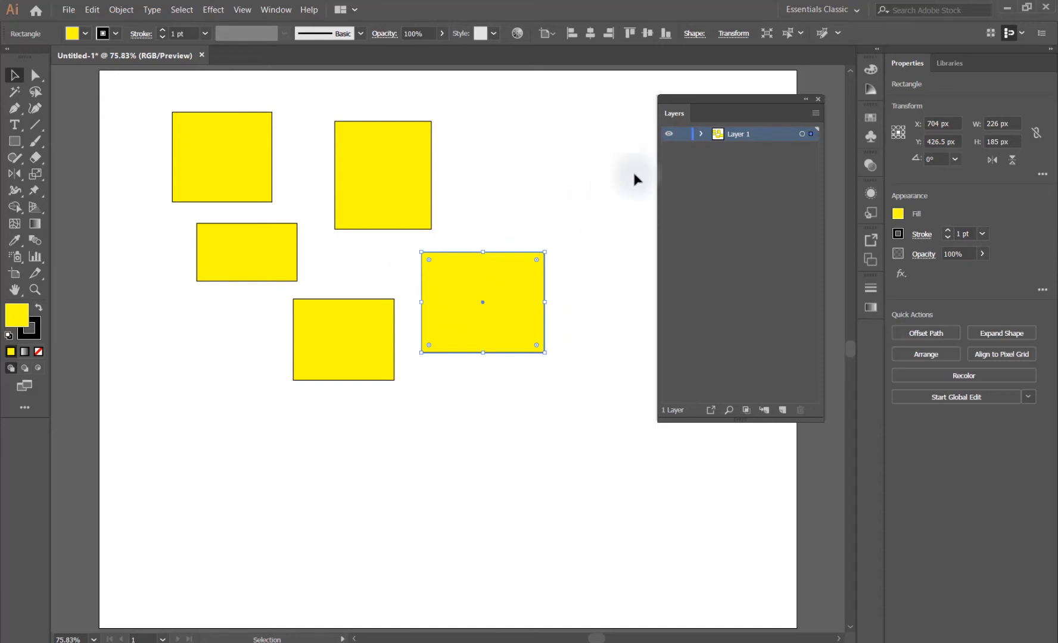
# Step: Shift the floating Layers panel slightly up and left, and expand Layer 1 to list its rectangles
pyautogui.moveTo(708, 120); pyautogui.dragTo(695, 107)
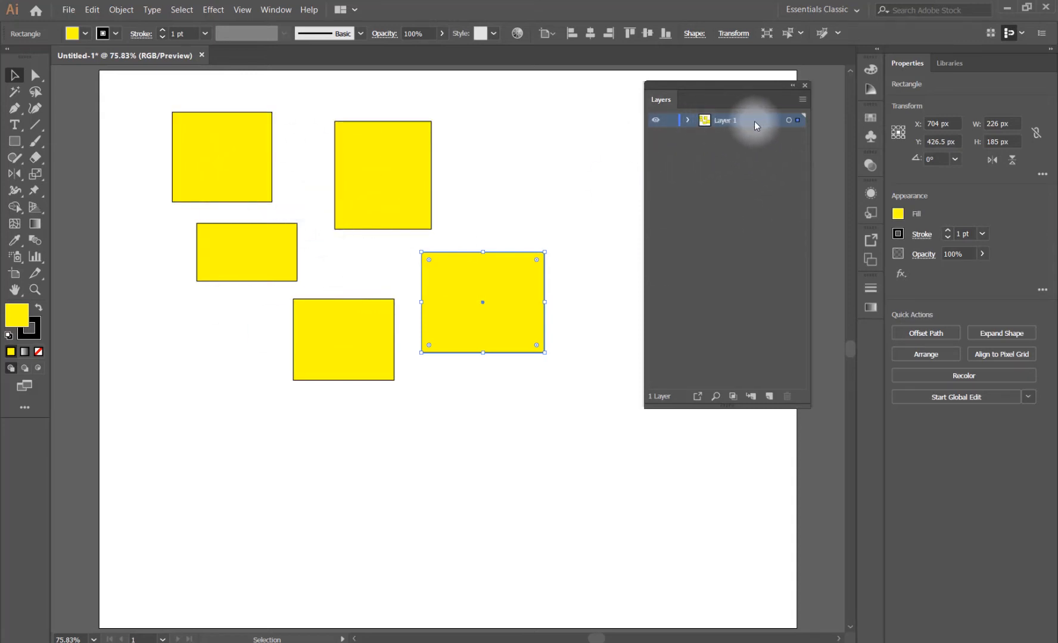
pyautogui.click(687, 119)
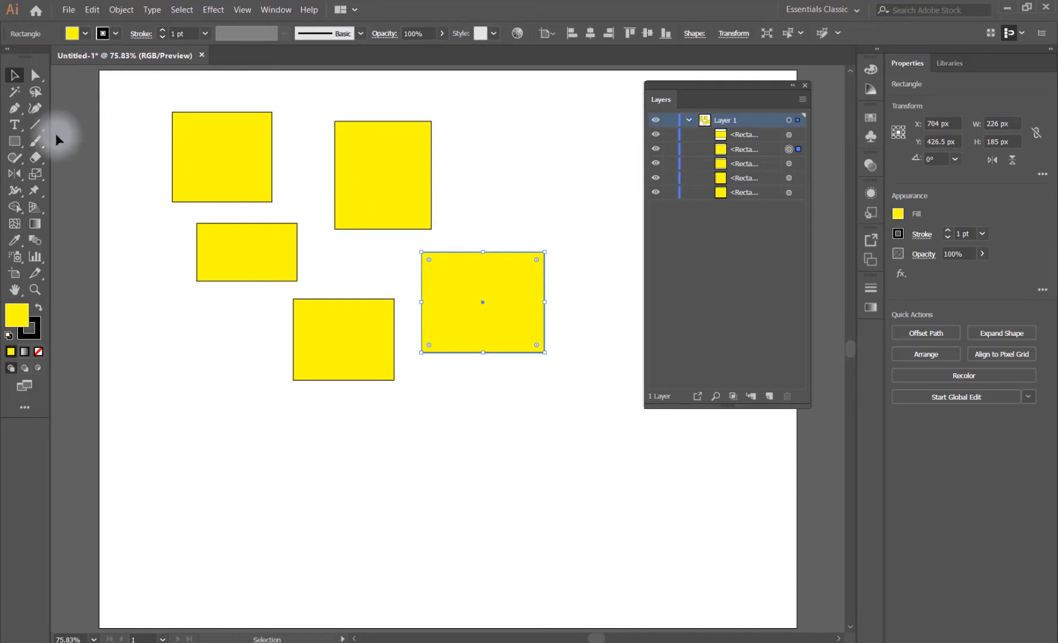
# Step: Paint a single dot and a short curved brush stroke in the empty area beside the tallest rectangle
pyautogui.click(35, 141)
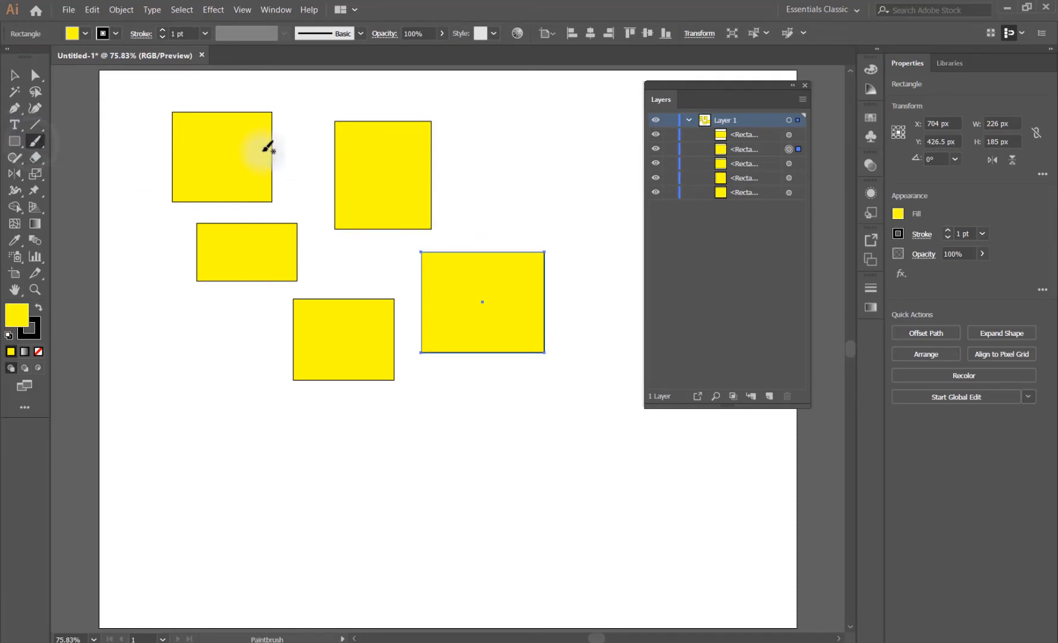
pyautogui.click(525, 184)
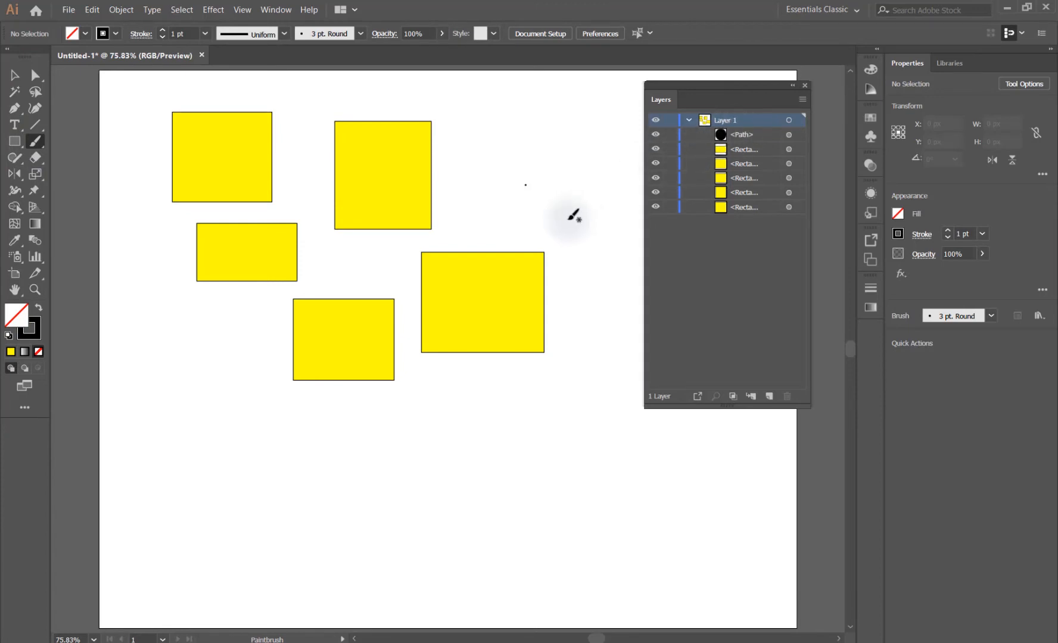
pyautogui.moveTo(487, 229)
pyautogui.mouseDown()
pyautogui.moveTo(561, 206)
pyautogui.moveTo(573, 177)
pyautogui.mouseUp()
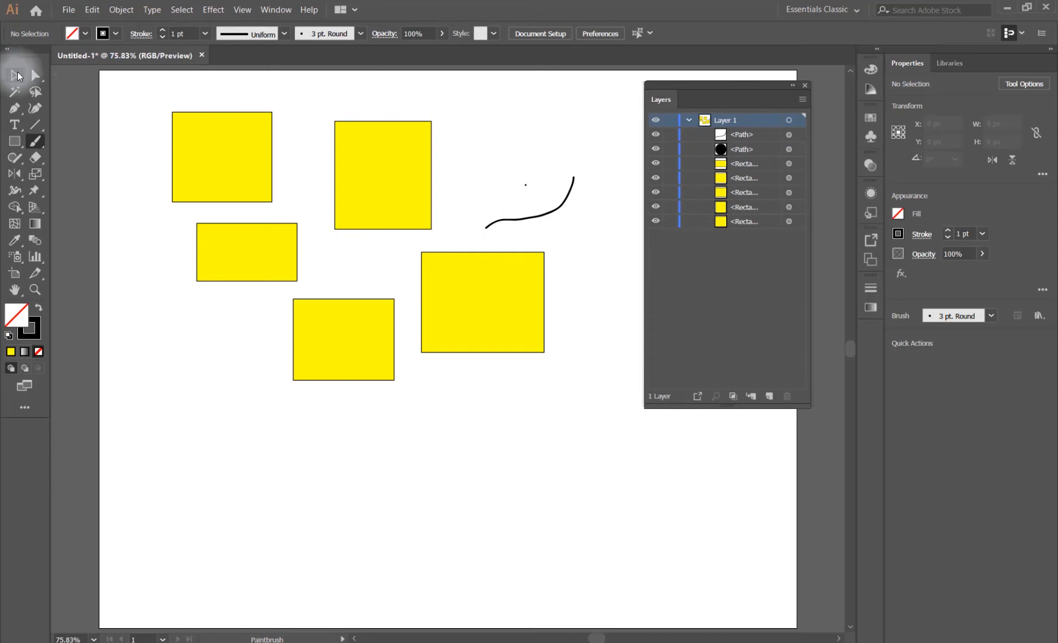
# Step: Delete both the painted dot and the curved brush stroke
pyautogui.click(14, 75)
pyautogui.moveTo(510, 172)
pyautogui.mouseDown()
pyautogui.moveTo(598, 224)
pyautogui.moveTo(598, 235)
pyautogui.mouseUp()
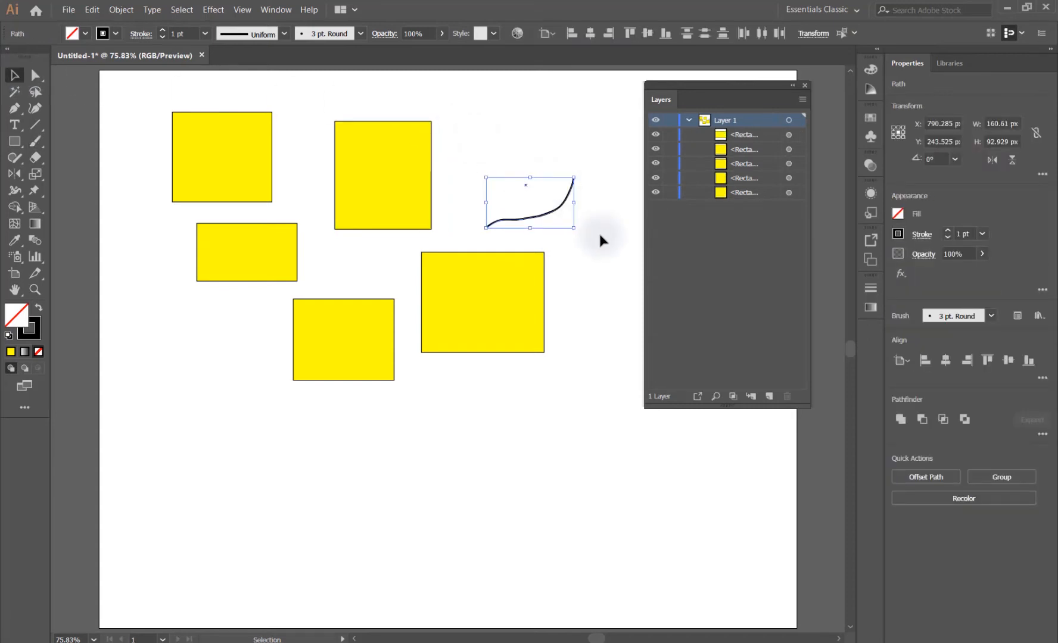
pyautogui.press('Delete')
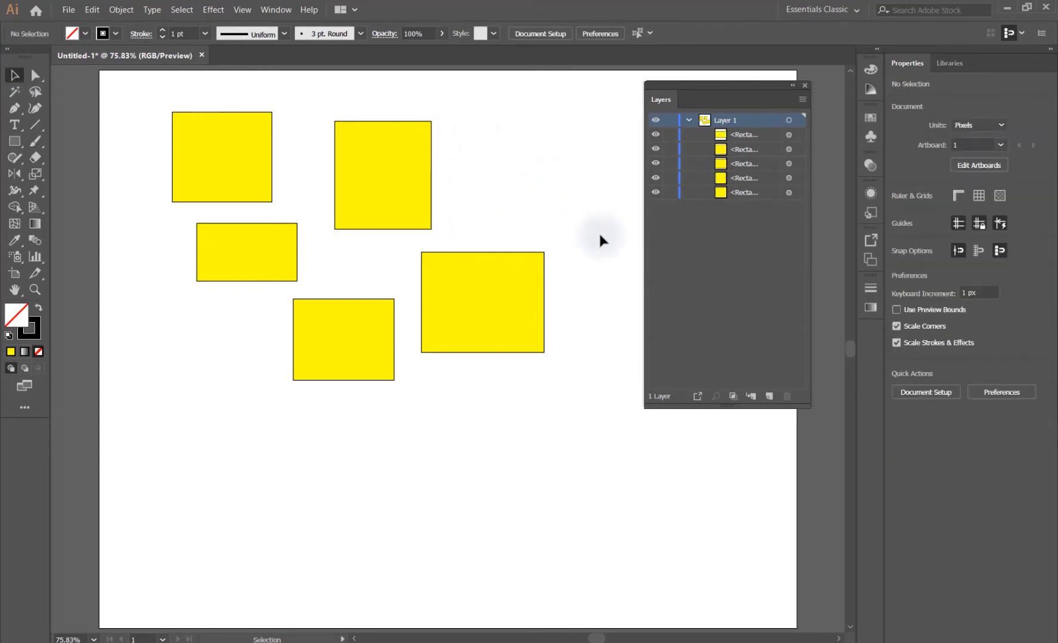
# Step: Toggle the object list of Layer 1 closed and open, leaving it collapsed
pyautogui.click(688, 120)
pyautogui.click(689, 121)
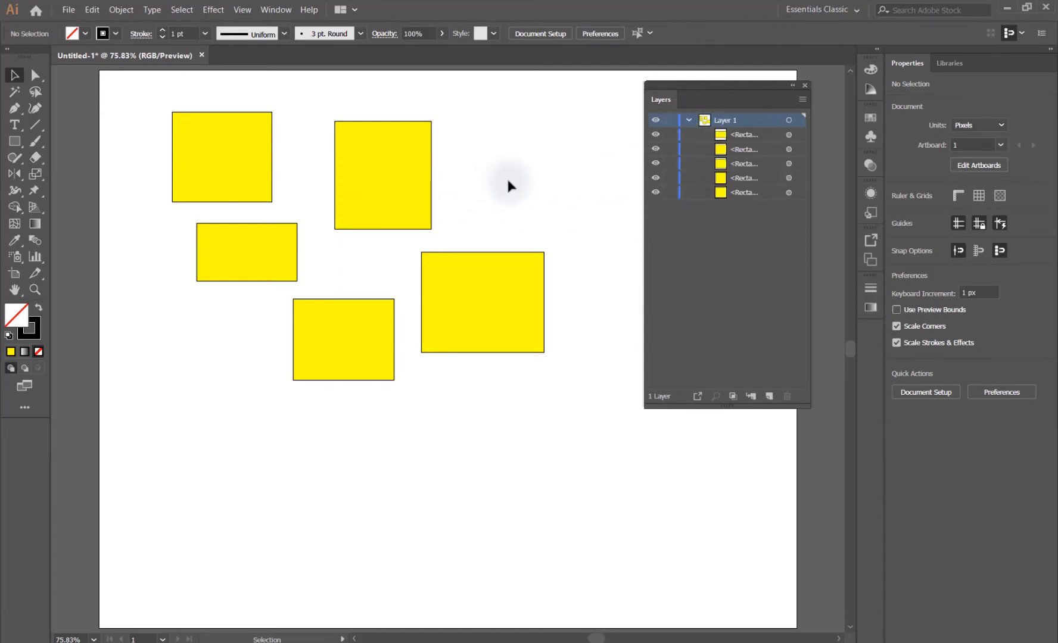
pyautogui.click(688, 121)
pyautogui.click(687, 121)
pyautogui.click(688, 121)
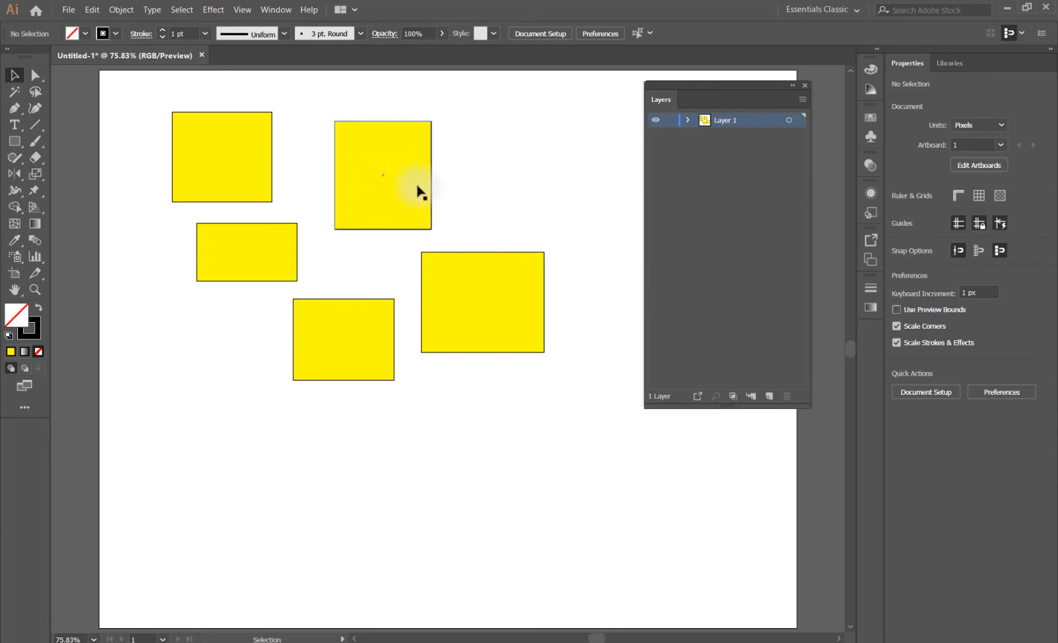
# Step: Hide Layer 1 and show it again, two times in a row
pyautogui.click(654, 124)
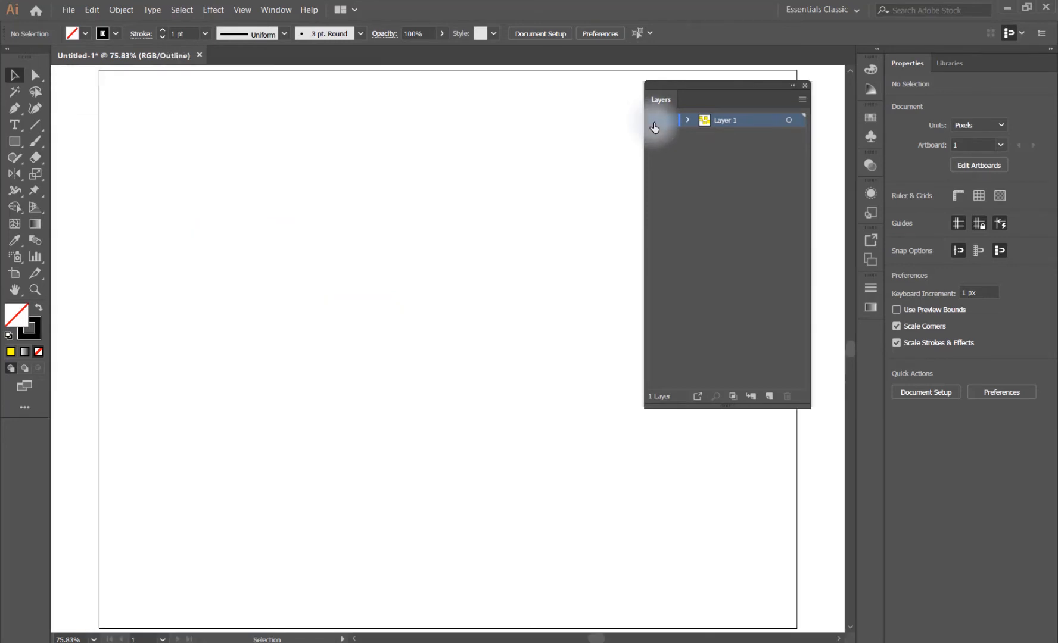
pyautogui.click(654, 124)
pyautogui.click(654, 123)
pyautogui.click(654, 123)
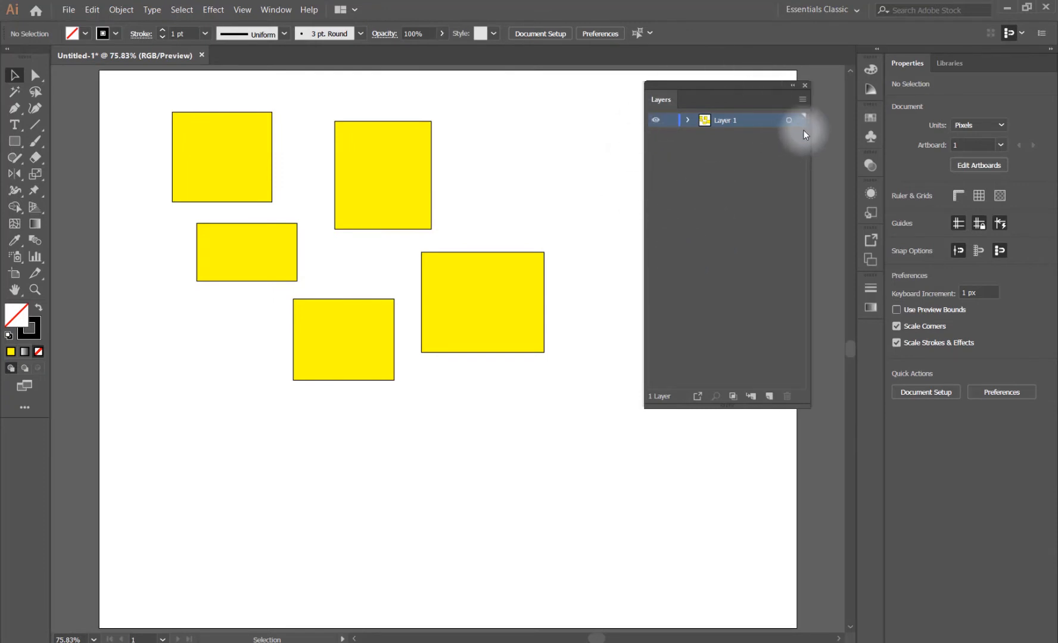
# Step: Add three new empty layers above Layer 1
pyautogui.click(767, 396)
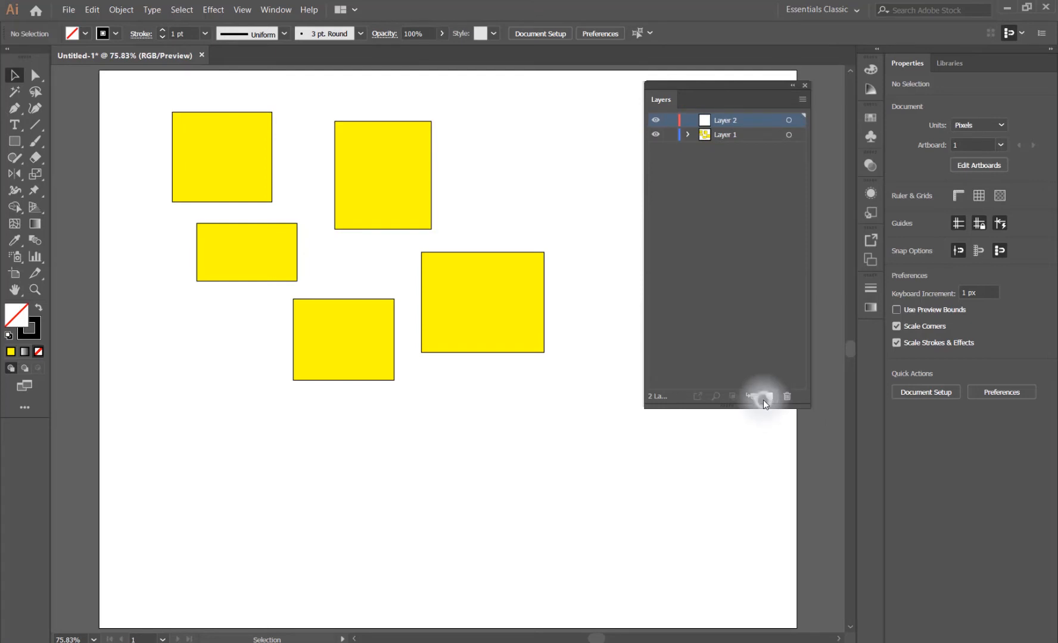
pyautogui.click(764, 399)
pyautogui.click(764, 399)
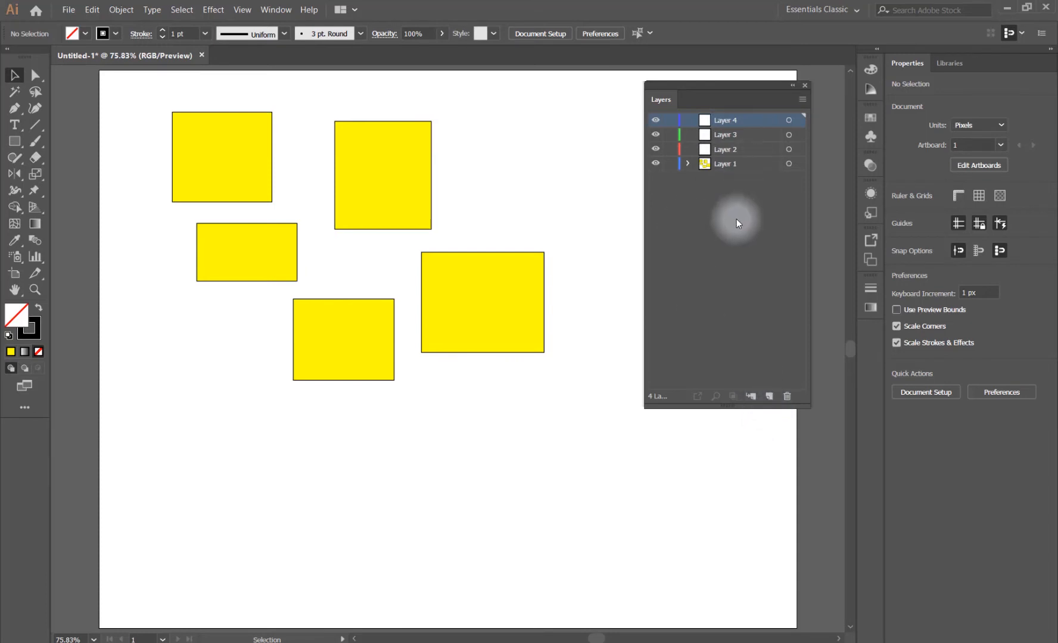
# Step: Rename the topmost layer as Circle
pyautogui.doubleClick(720, 122)
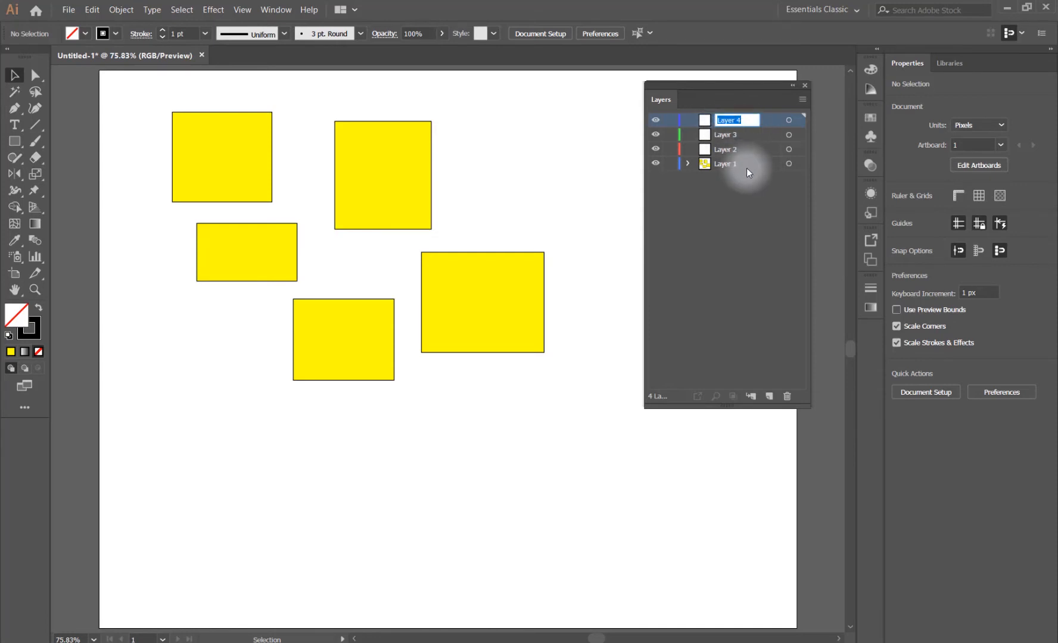
pyautogui.write('Circle')
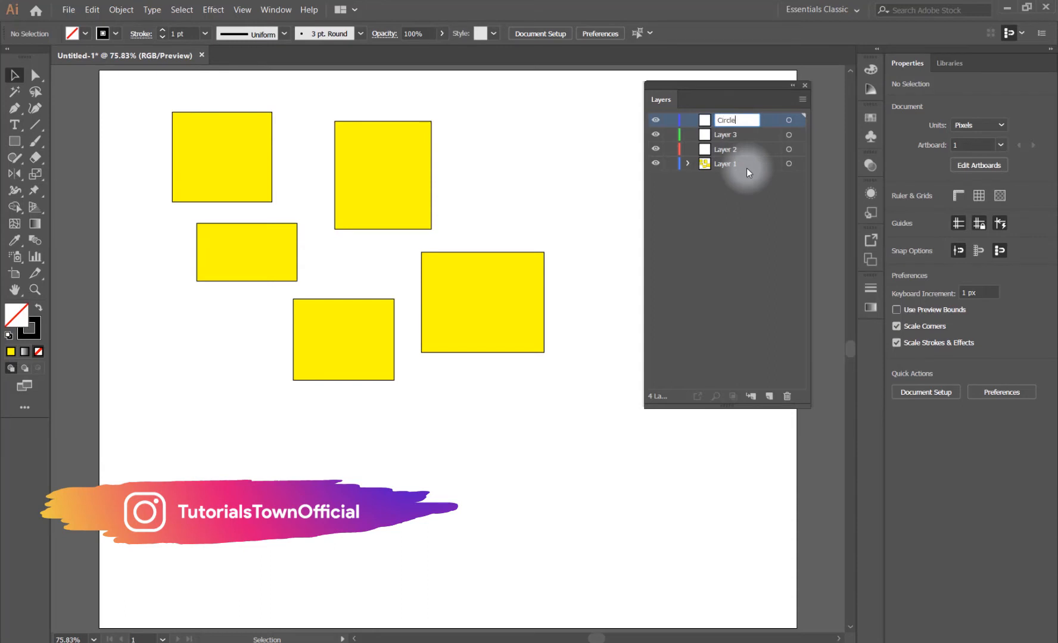
pyautogui.press('Return')
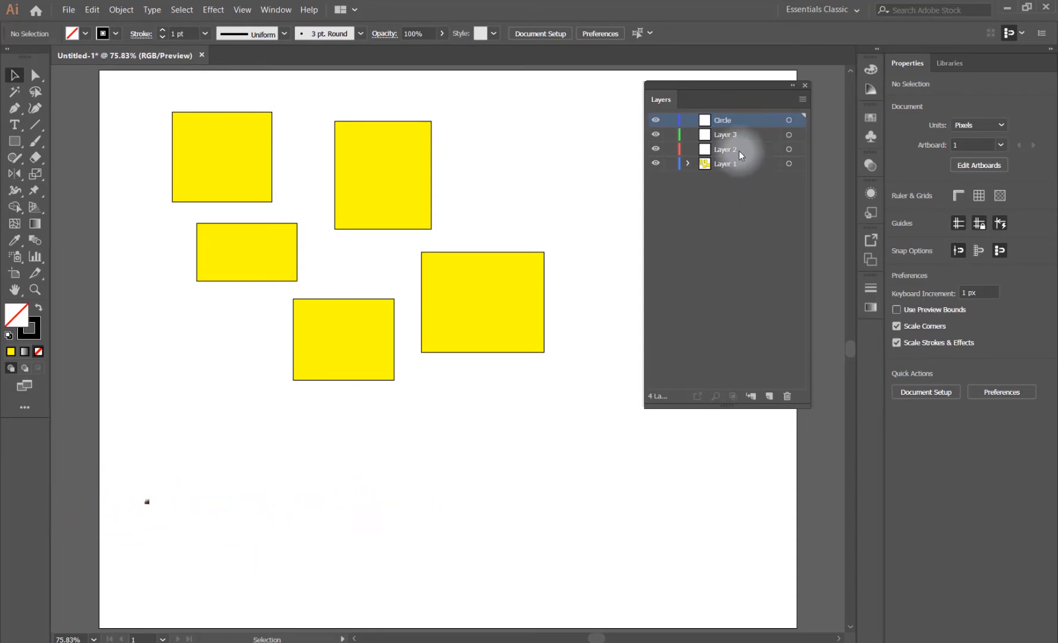
# Step: Rename Layer 3 as Stars
pyautogui.doubleClick(726, 134)
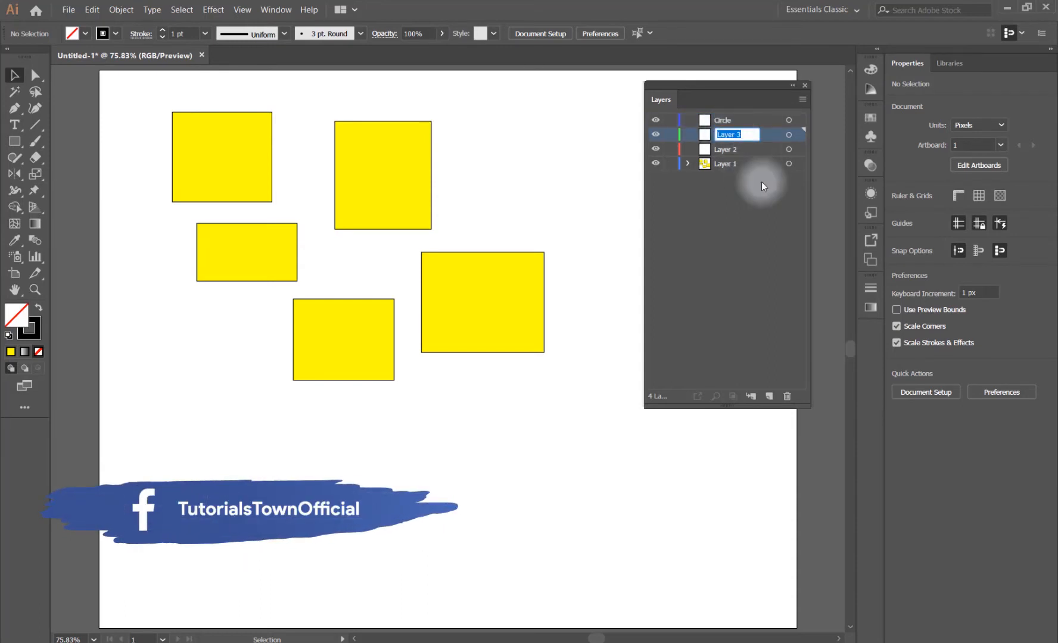
pyautogui.write('Star')
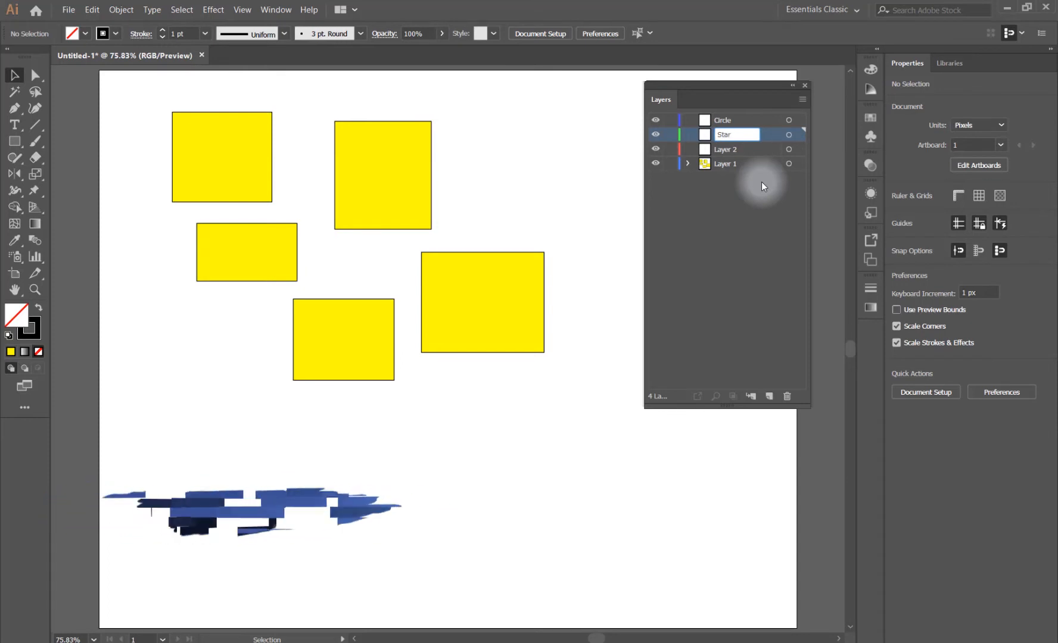
pyautogui.write('s')
pyautogui.press('Return')
# Step: Rename Layer 1 as Rectangles and delete the empty Layer 2
pyautogui.click(723, 149)
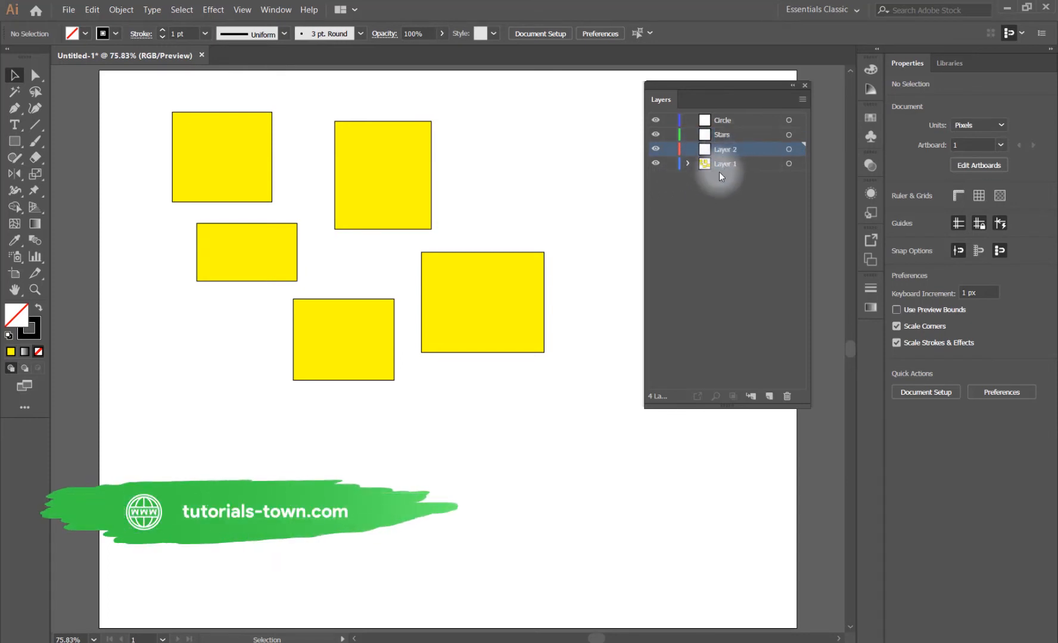
pyautogui.doubleClick(723, 164)
pyautogui.write('Red')
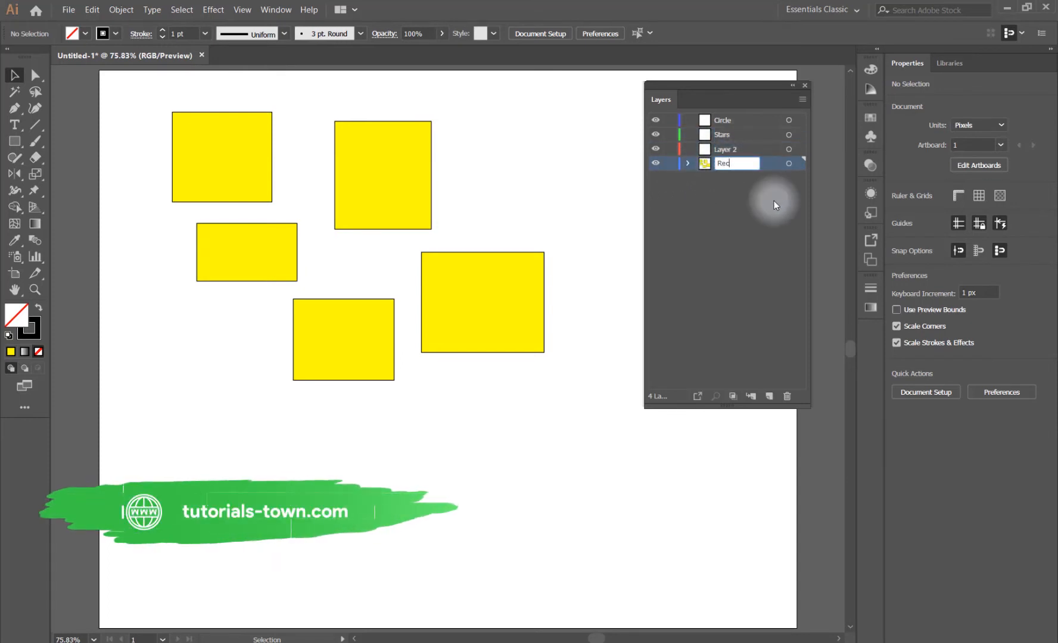
pyautogui.write('t')
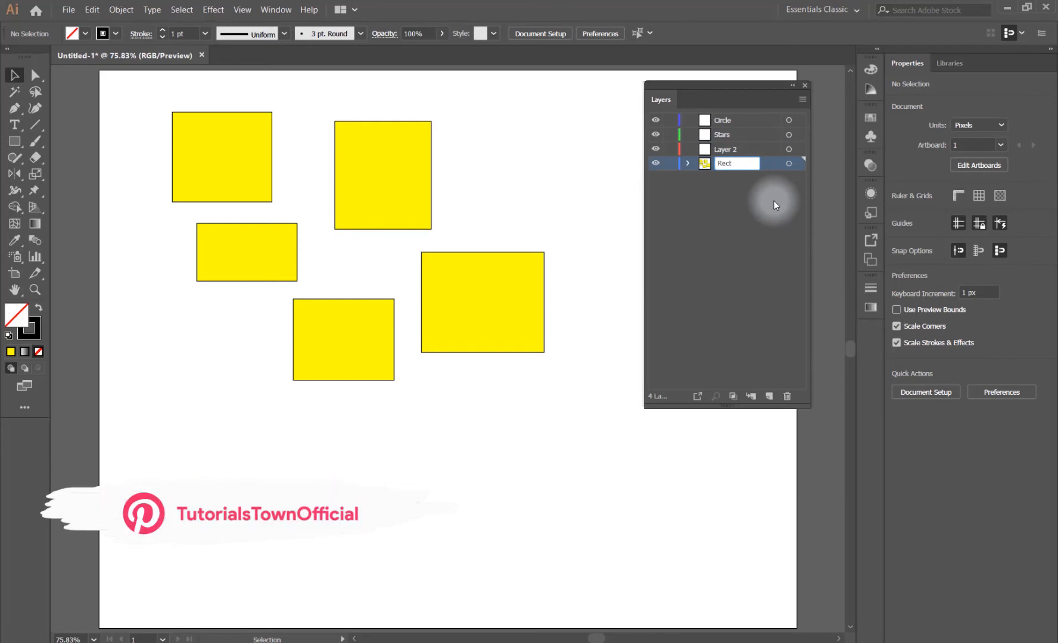
pyautogui.write('angles')
pyautogui.press('Return')
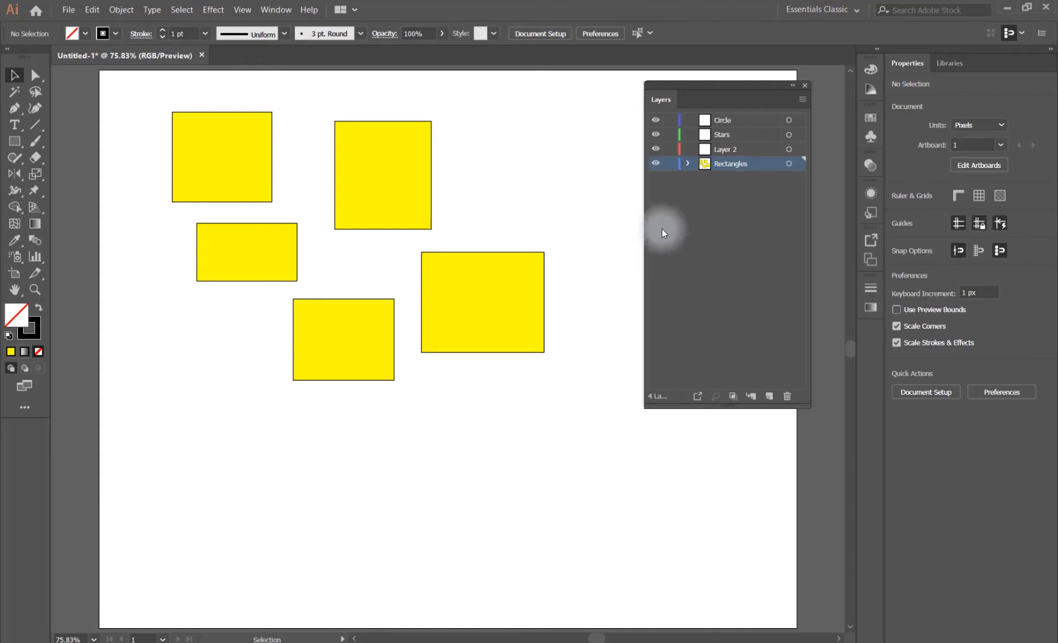
pyautogui.click(737, 149)
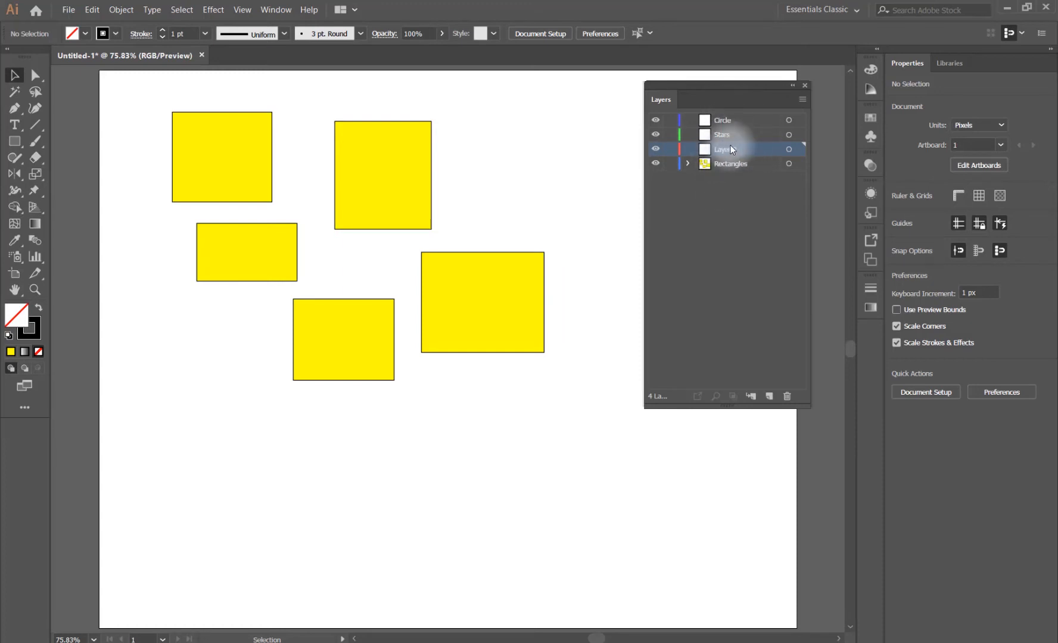
pyautogui.click(783, 397)
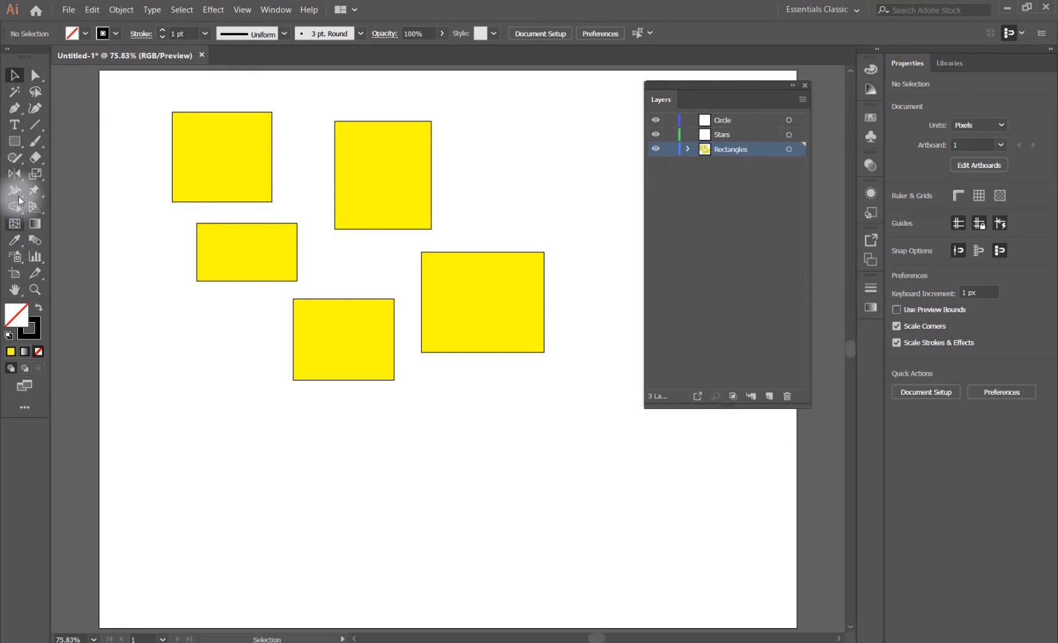
# Step: Set the fill to red and draw a circle about 223 px across with the Ellipse tool on the Rectangles layer
pyautogui.click(13, 146)
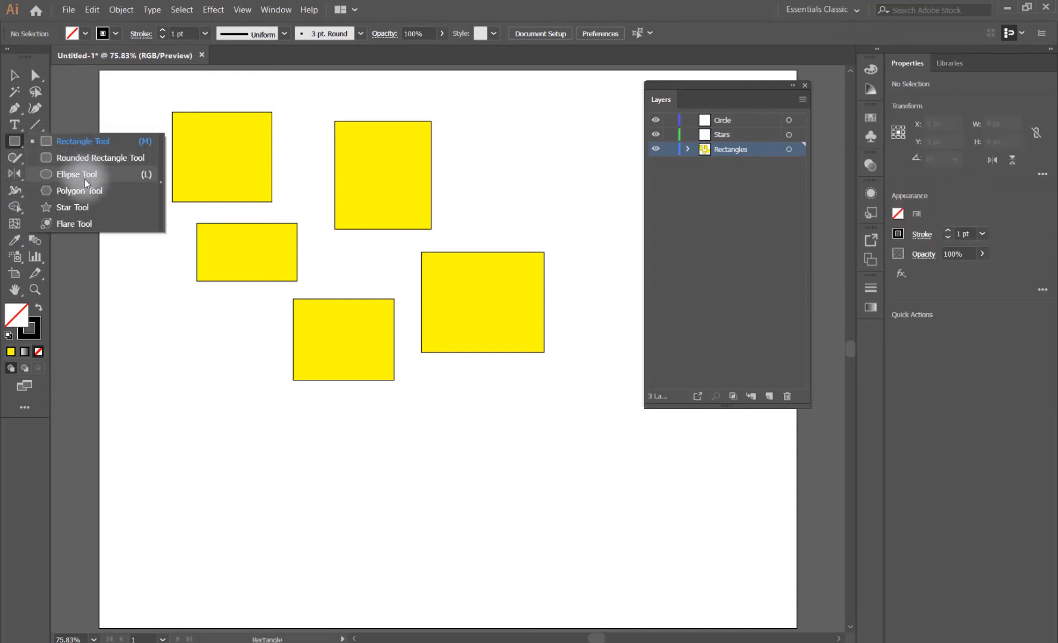
pyautogui.click(68, 174)
pyautogui.click(85, 35)
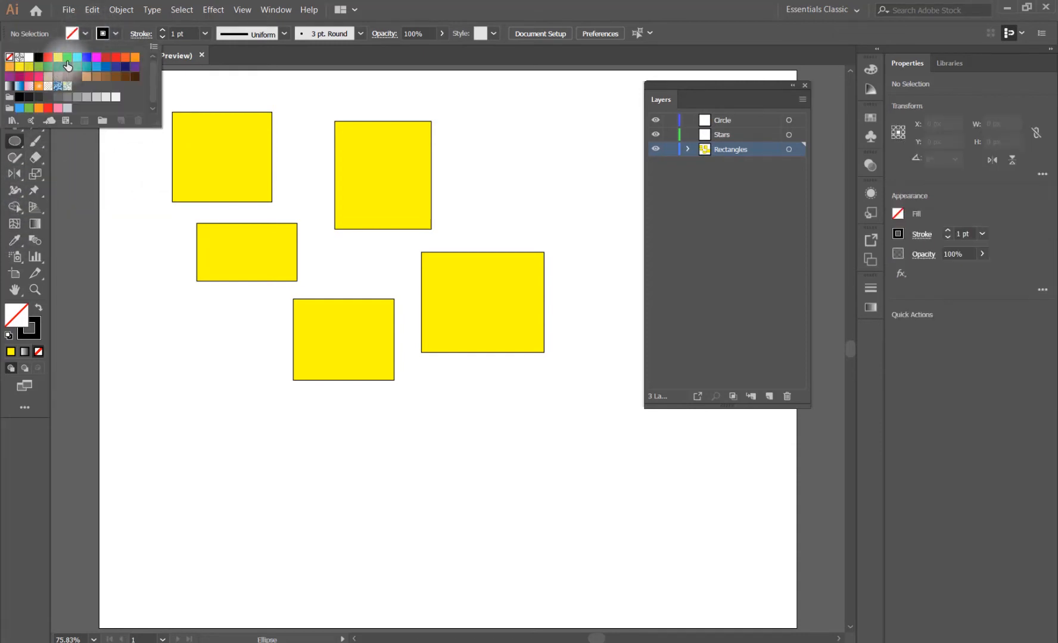
pyautogui.click(67, 58)
pyautogui.click(48, 58)
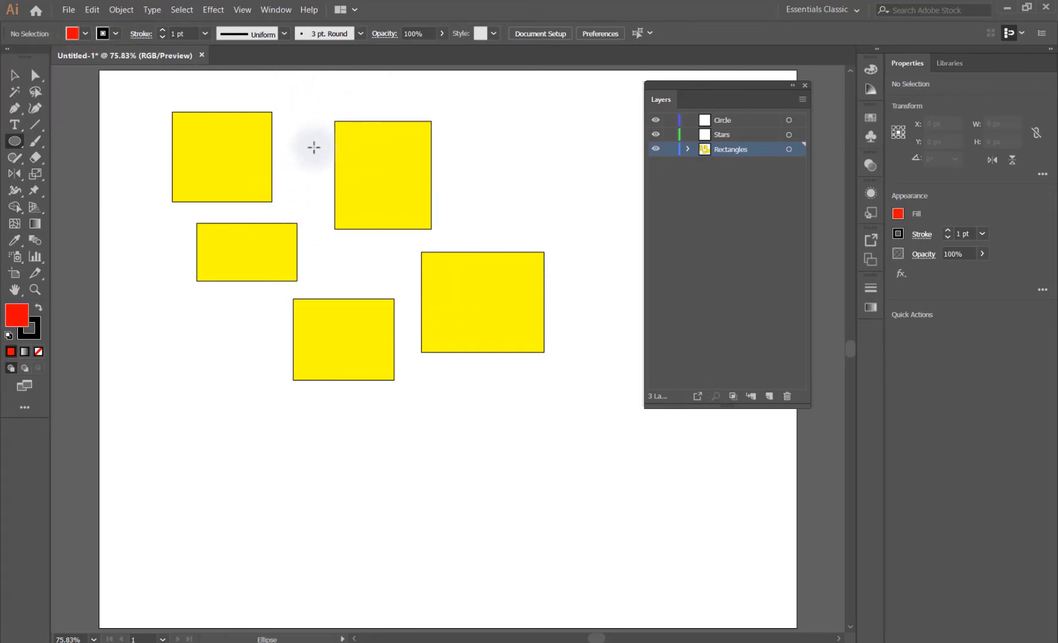
pyautogui.moveTo(320, 143); pyautogui.dragTo(441, 264)
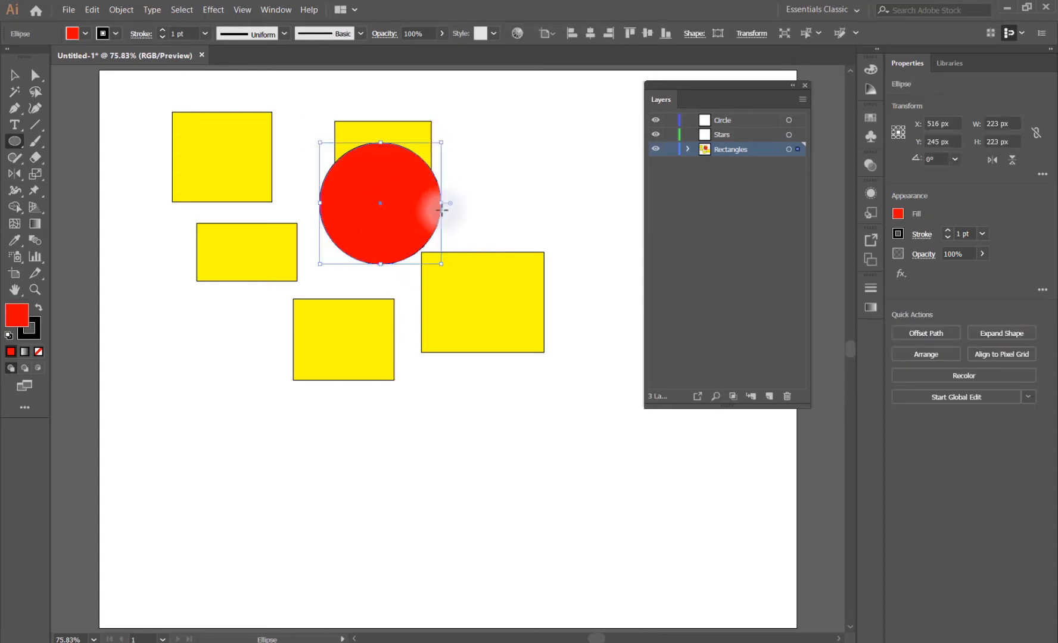
# Step: Hide and show the Rectangles layer repeatedly to check which shapes belong to it, leaving it visible
pyautogui.click(655, 150)
pyautogui.click(655, 150)
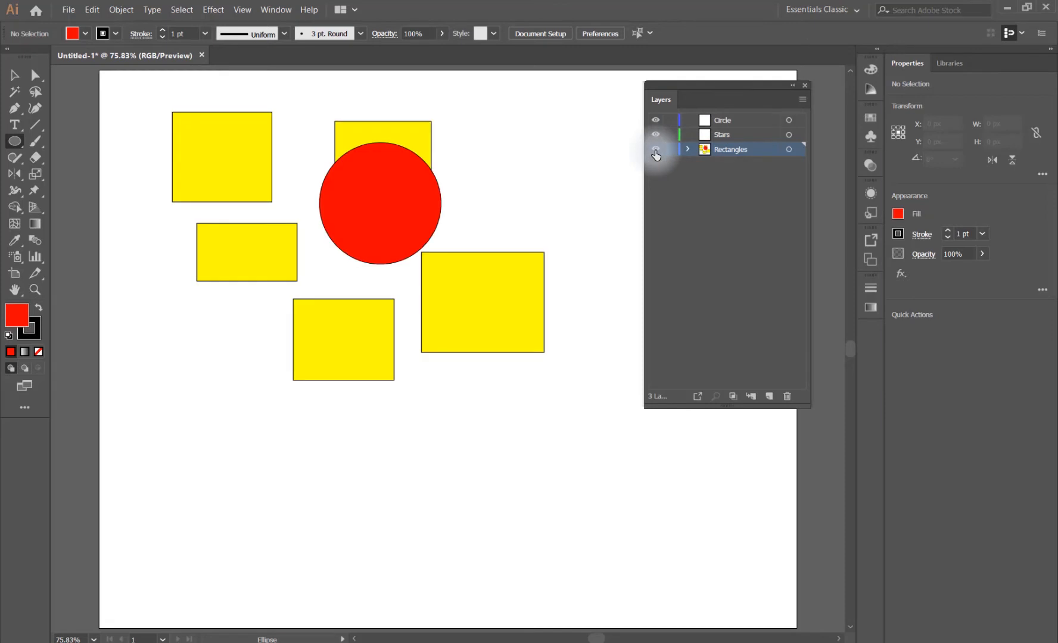
pyautogui.click(655, 151)
pyautogui.click(655, 150)
pyautogui.click(655, 150)
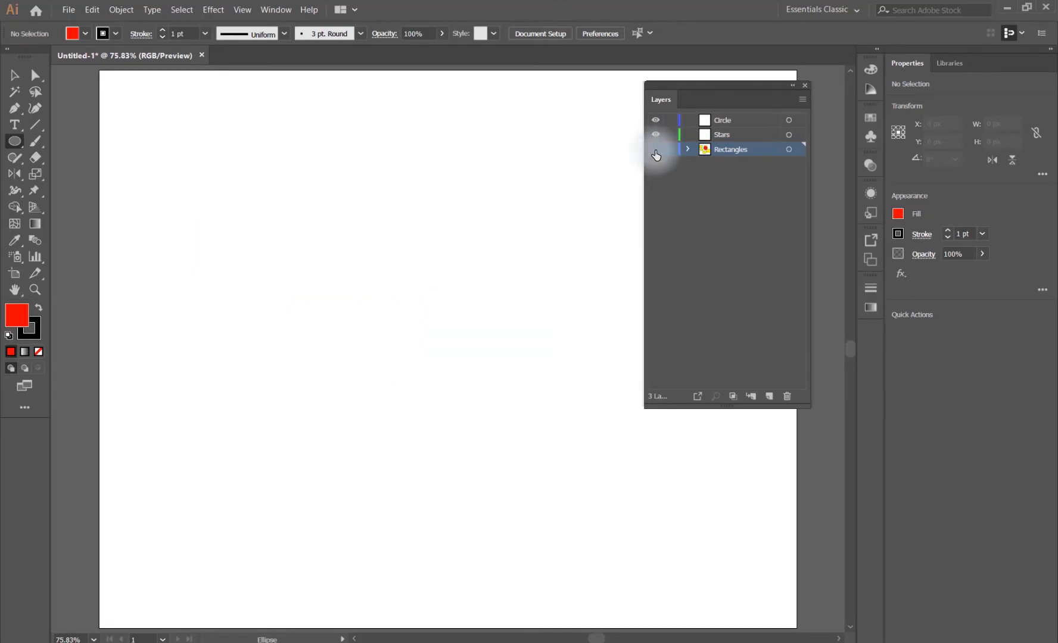
pyautogui.click(655, 150)
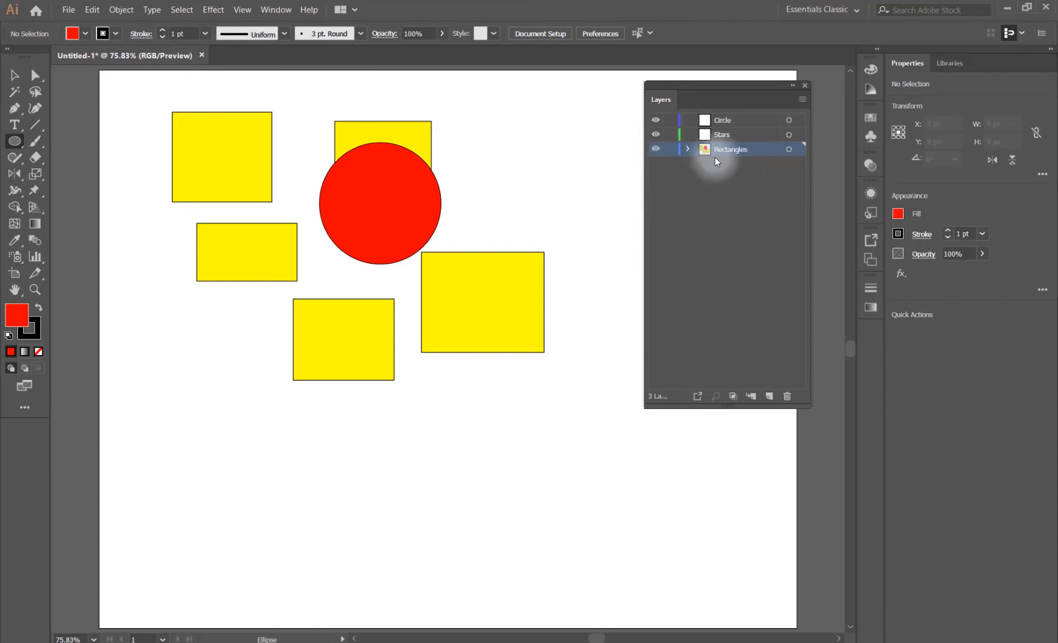
# Step: Delete the red circle from the Rectangles layer
pyautogui.keyDown('ctrl'); pyautogui.click(375, 257); pyautogui.keyUp('ctrl')
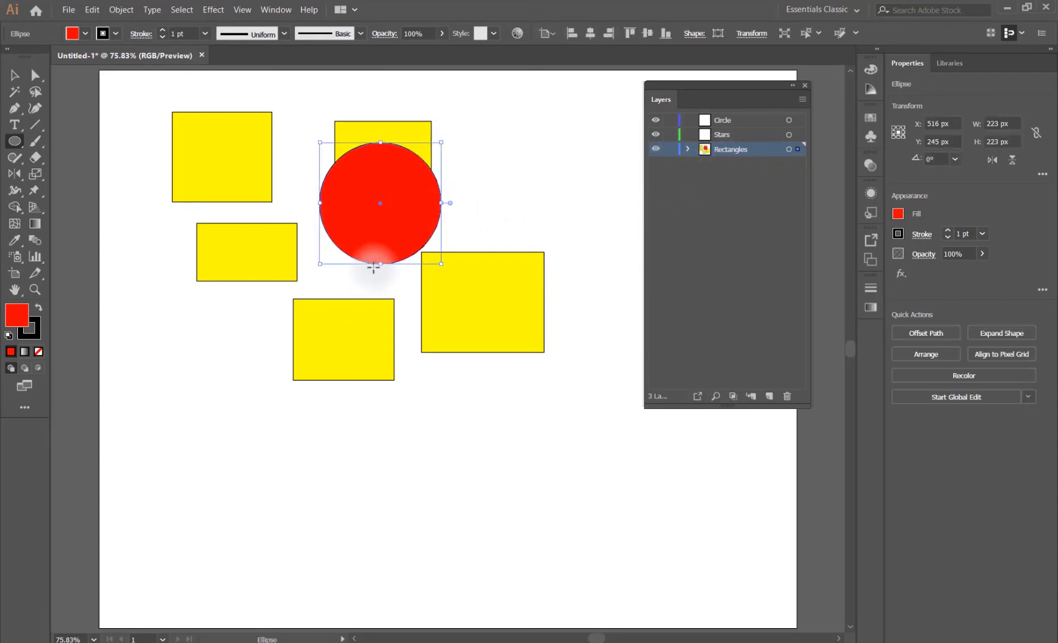
pyautogui.press('Delete')
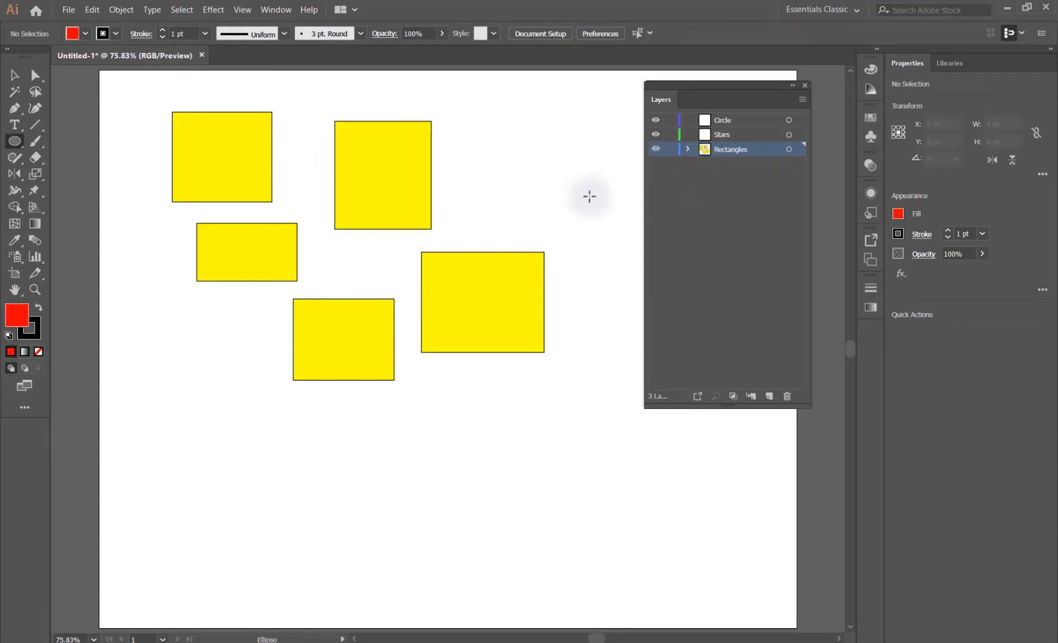
# Step: Draw seven red circles of different sizes across the artboard on the Circle layer, some overlapping the yellow rectangles
pyautogui.click(724, 119)
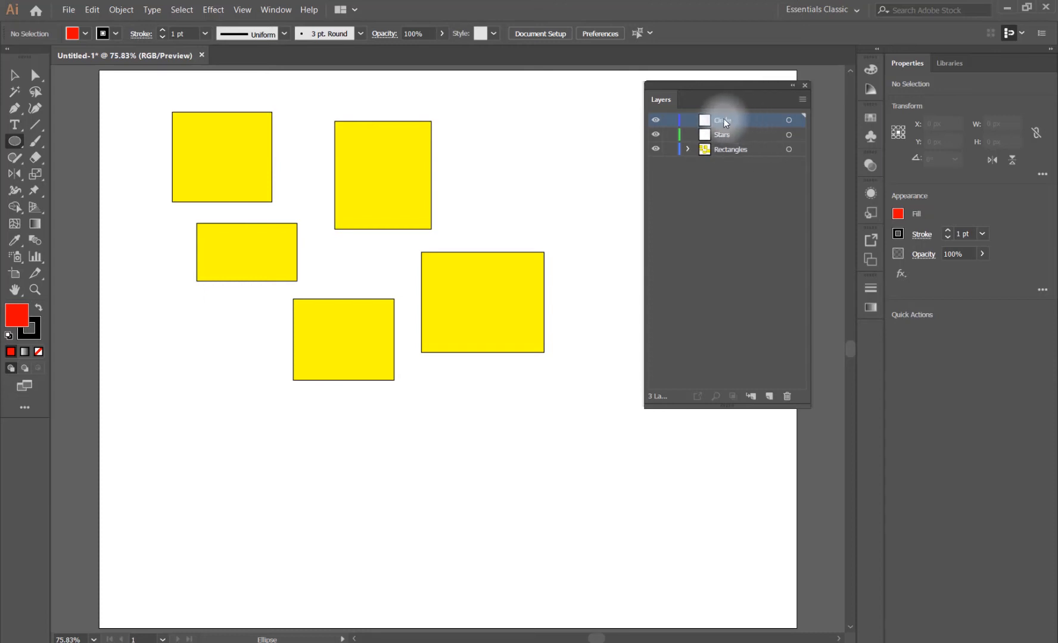
pyautogui.moveTo(282, 159); pyautogui.dragTo(430, 306)
pyautogui.moveTo(247, 340); pyautogui.dragTo(337, 430)
pyautogui.moveTo(310, 504); pyautogui.dragTo(413, 608)
pyautogui.moveTo(478, 306); pyautogui.dragTo(594, 422)
pyautogui.moveTo(417, 395); pyautogui.dragTo(492, 471)
pyautogui.moveTo(112, 161); pyautogui.dragTo(235, 284)
pyautogui.moveTo(526, 93); pyautogui.dragTo(627, 194)
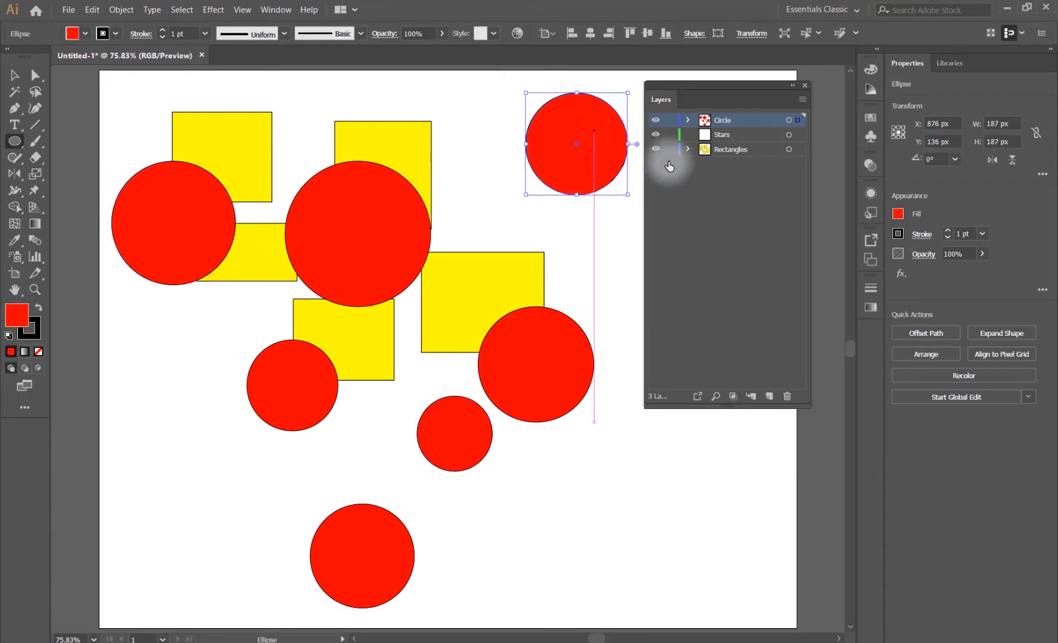
# Step: Draw three green stars of different sizes on the Stars layer, the last one about 295 px wide and 281 px high
pyautogui.click(716, 134)
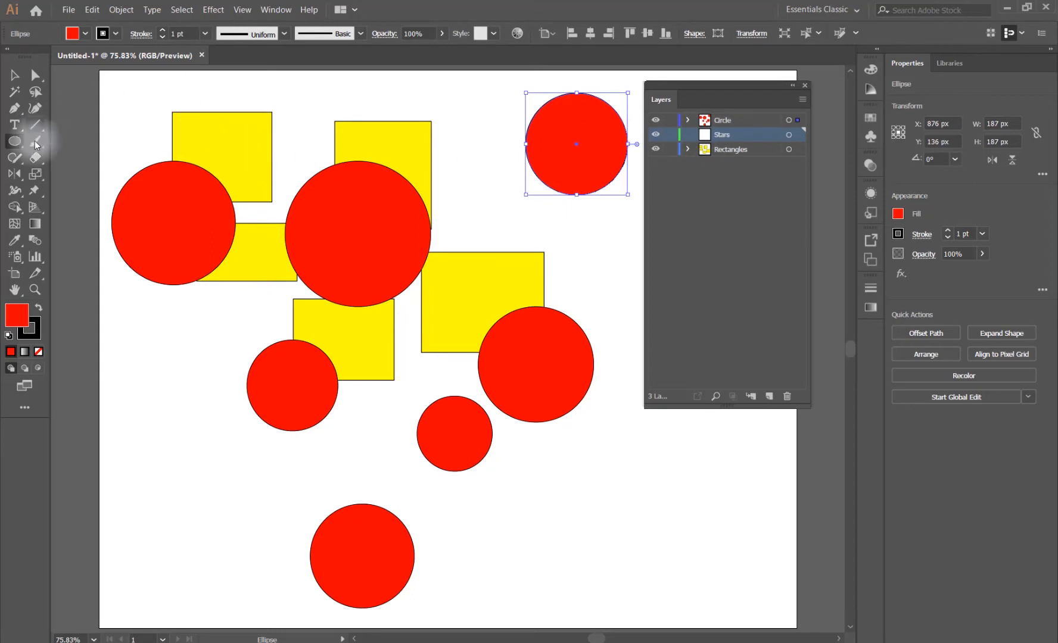
pyautogui.moveTo(15, 140); pyautogui.dragTo(64, 209)
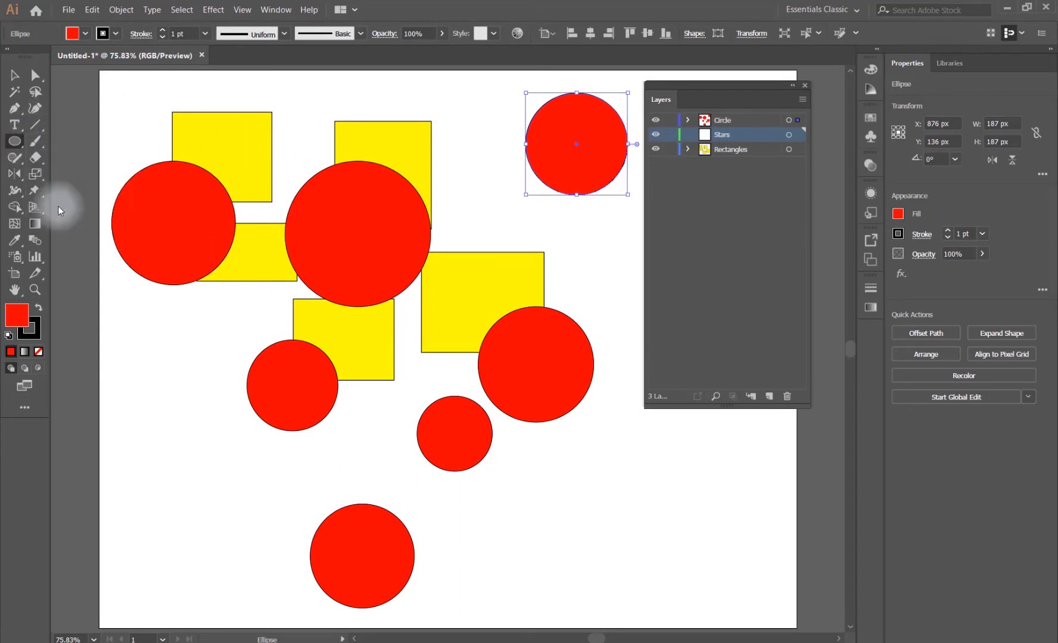
pyautogui.hotkey('ctrl', 'shift', 'a')
pyautogui.click(72, 34)
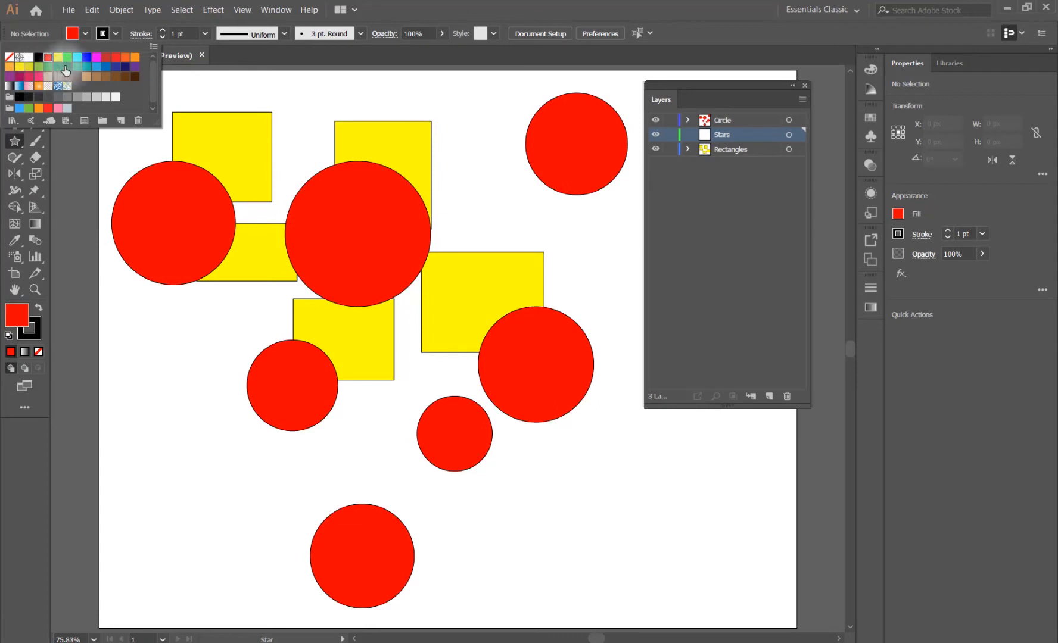
pyautogui.click(69, 58)
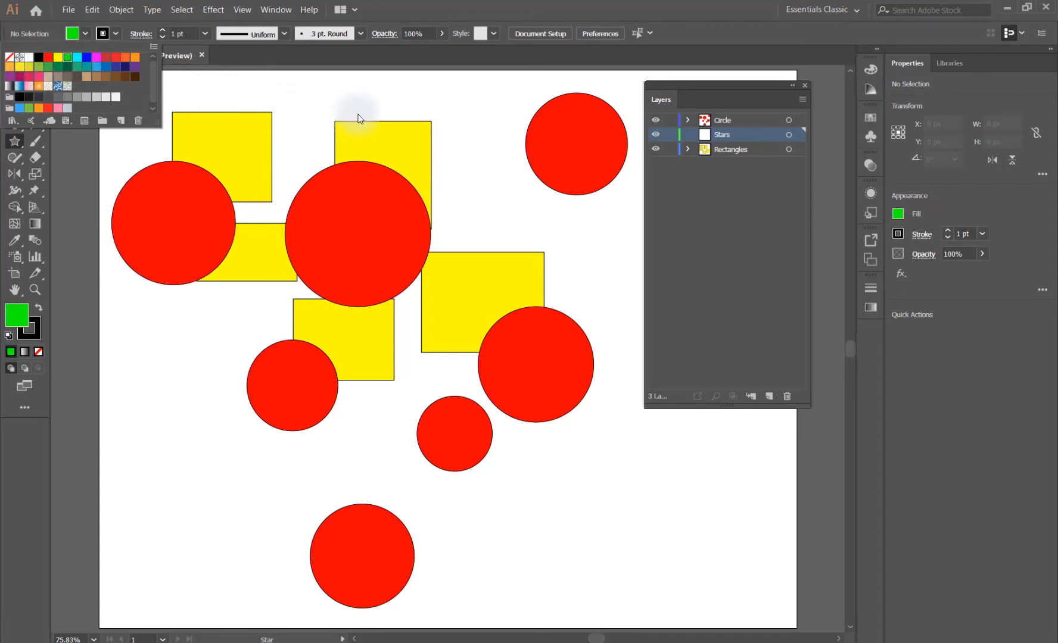
pyautogui.moveTo(409, 127); pyautogui.dragTo(494, 206)
pyautogui.moveTo(200, 363); pyautogui.dragTo(259, 439)
pyautogui.moveTo(430, 396); pyautogui.dragTo(479, 472)
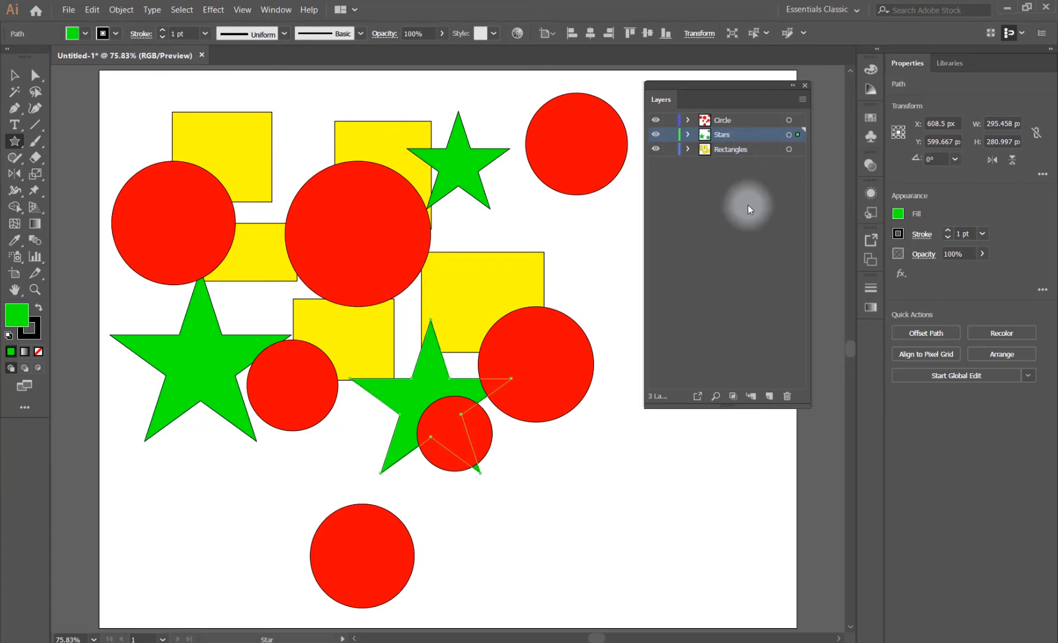
# Step: Nest the Rectangles layer inside the Stars layer and expand both to examine their contents
pyautogui.click(723, 151)
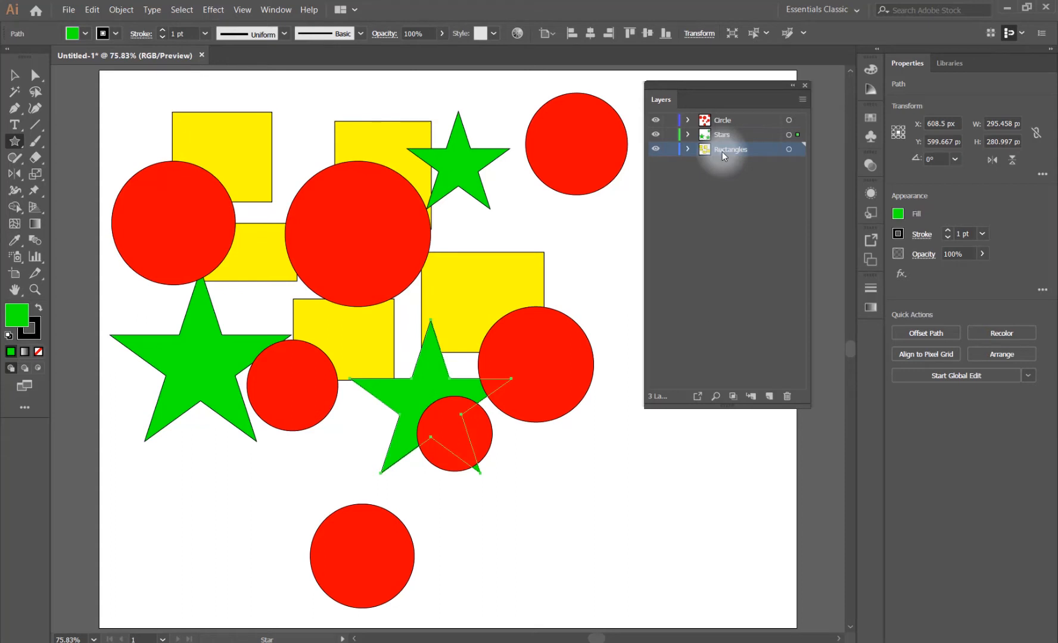
pyautogui.moveTo(722, 150)
pyautogui.mouseDown()
pyautogui.moveTo(721, 135)
pyautogui.moveTo(749, 136)
pyautogui.moveTo(685, 129)
pyautogui.moveTo(691, 140)
pyautogui.moveTo(731, 136)
pyautogui.moveTo(714, 128)
pyautogui.moveTo(714, 151)
pyautogui.mouseUp()
pyautogui.moveTo(721, 149); pyautogui.dragTo(720, 134)
pyautogui.click(689, 135)
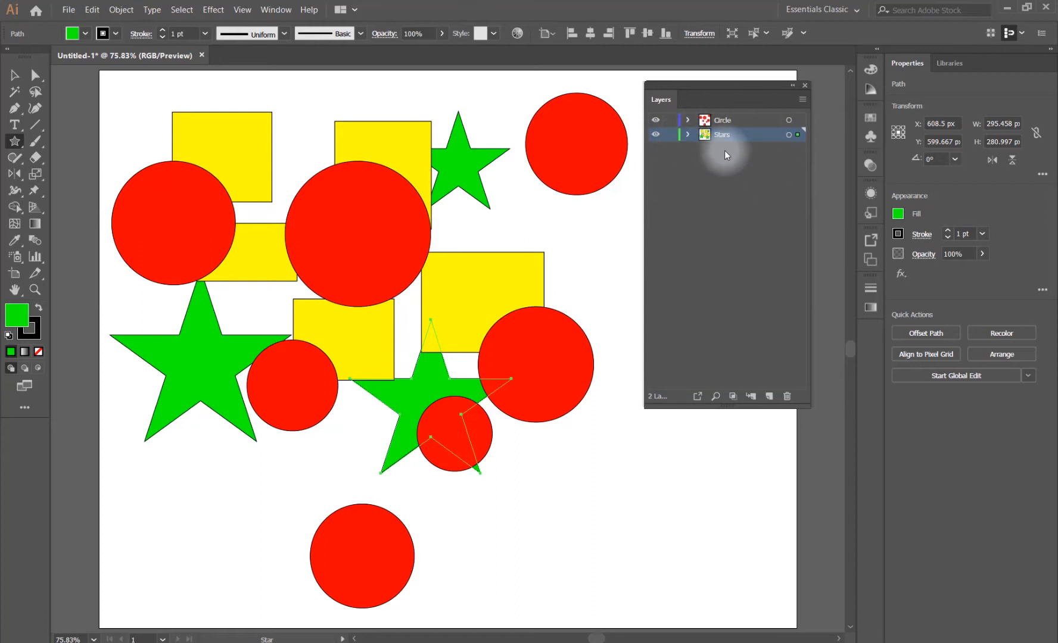
pyautogui.click(688, 134)
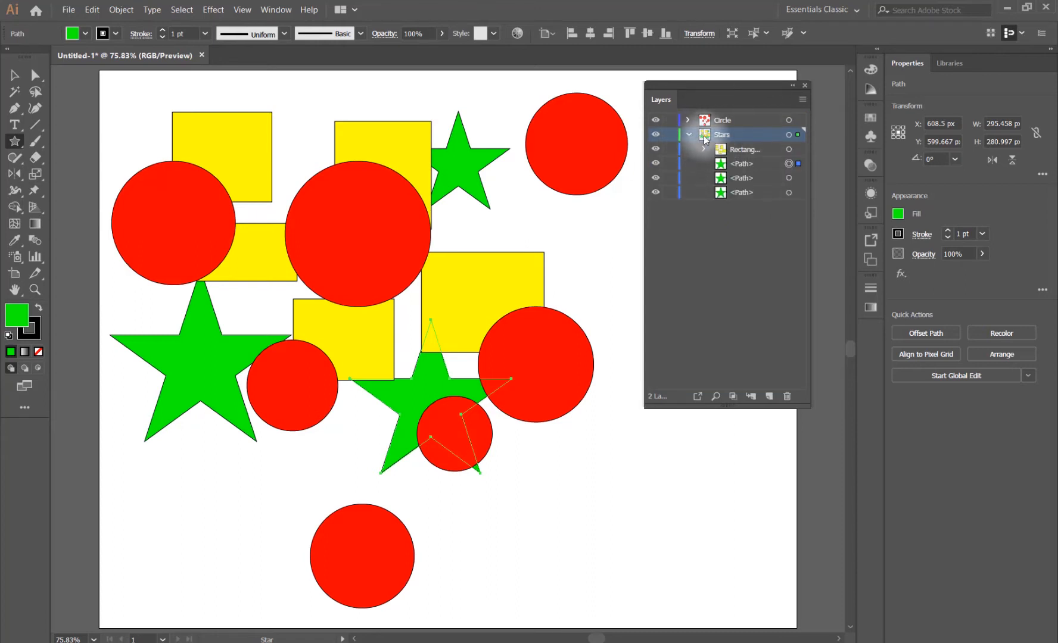
pyautogui.click(704, 150)
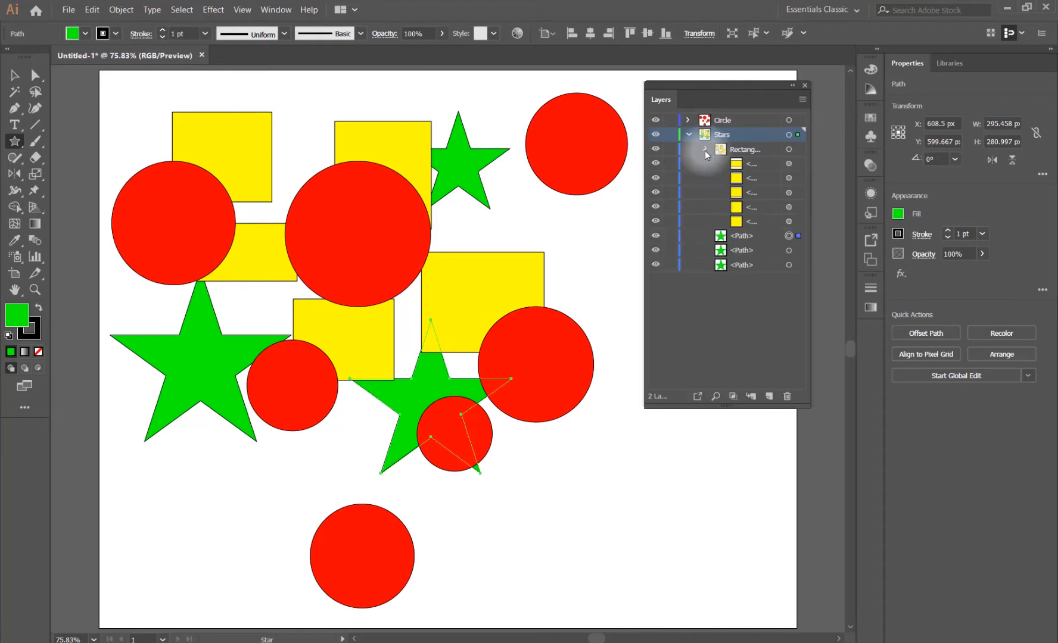
pyautogui.click(704, 150)
# Step: Return the nested Rectangles layer to its own level below the Stars layer
pyautogui.moveTo(726, 153); pyautogui.dragTo(720, 128)
pyautogui.click(689, 149)
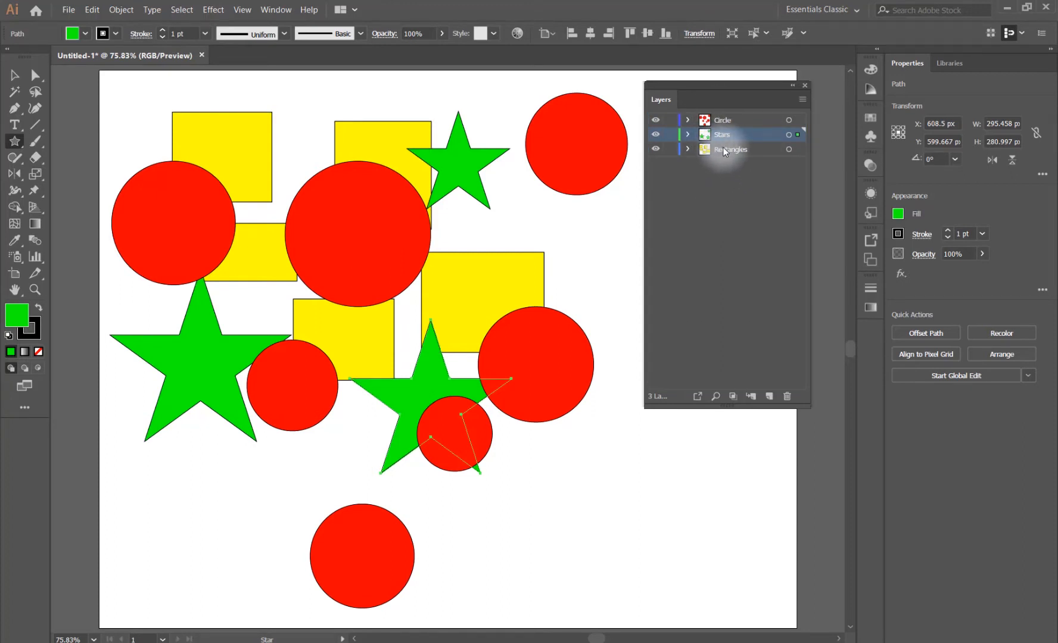
# Step: Move the Rectangles layer above Stars, and from there above Circle to the top of the layer stack
pyautogui.moveTo(723, 149); pyautogui.dragTo(721, 128)
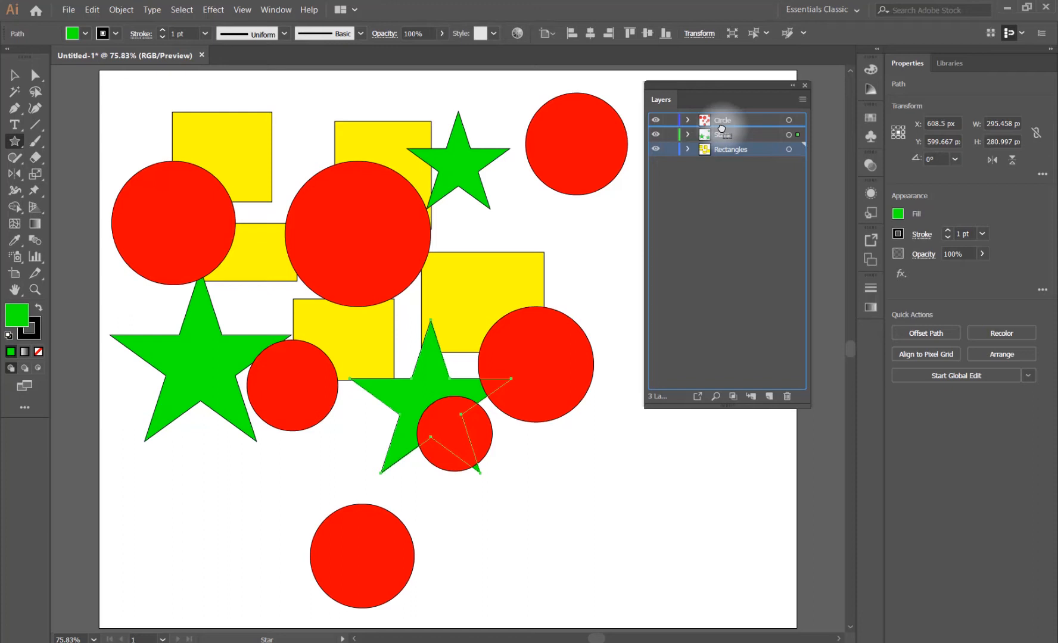
pyautogui.moveTo(721, 128); pyautogui.dragTo(720, 122)
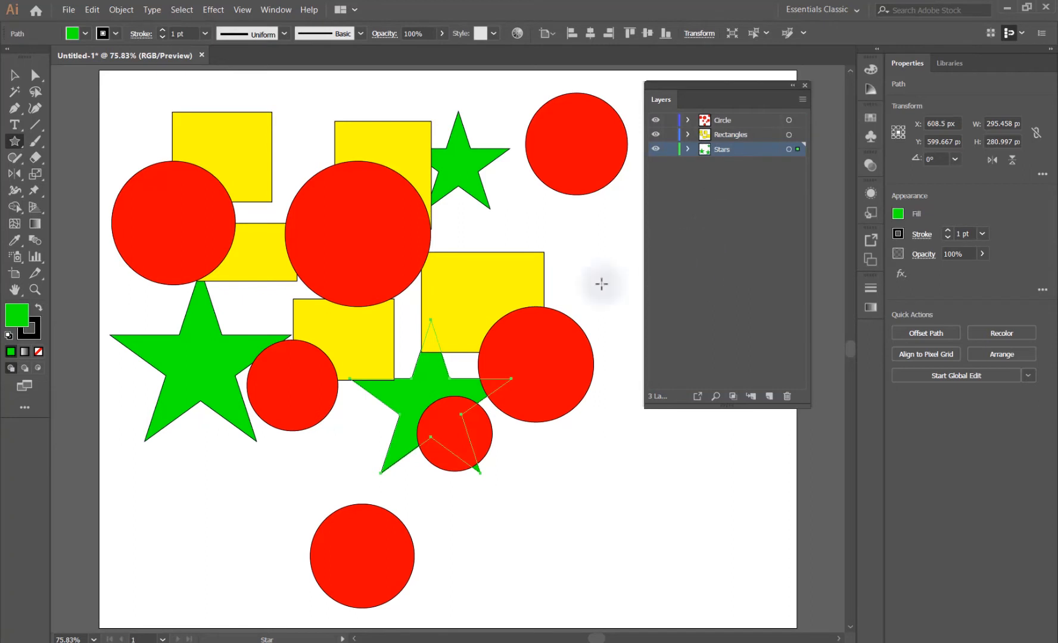
pyautogui.click(724, 135)
pyautogui.moveTo(724, 136); pyautogui.dragTo(726, 113)
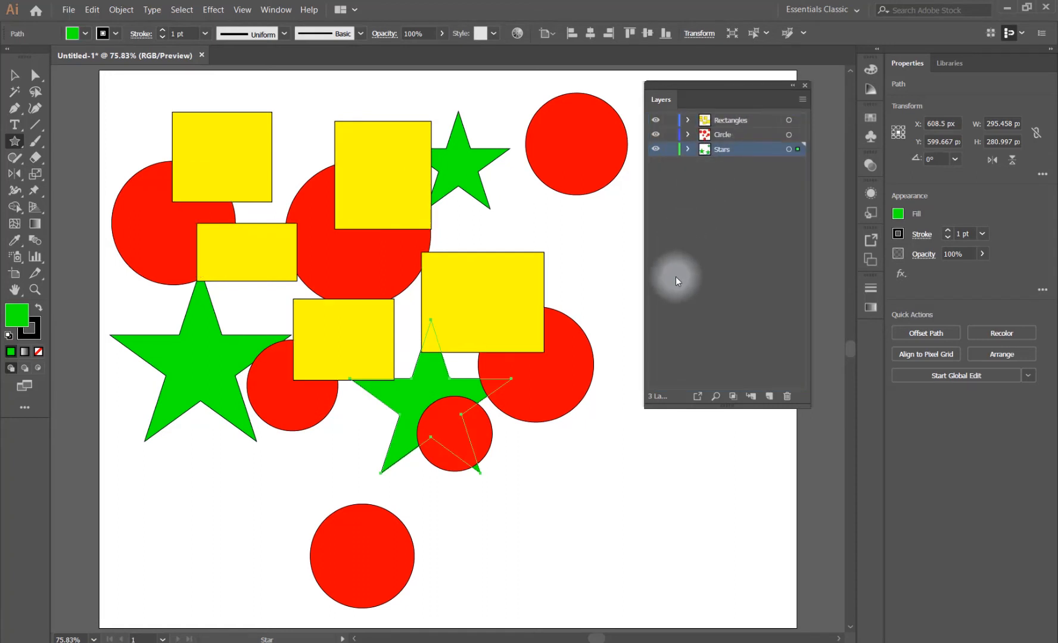
# Step: Add a new layer above Rectangles and name it bg
pyautogui.click(721, 121)
pyautogui.click(769, 396)
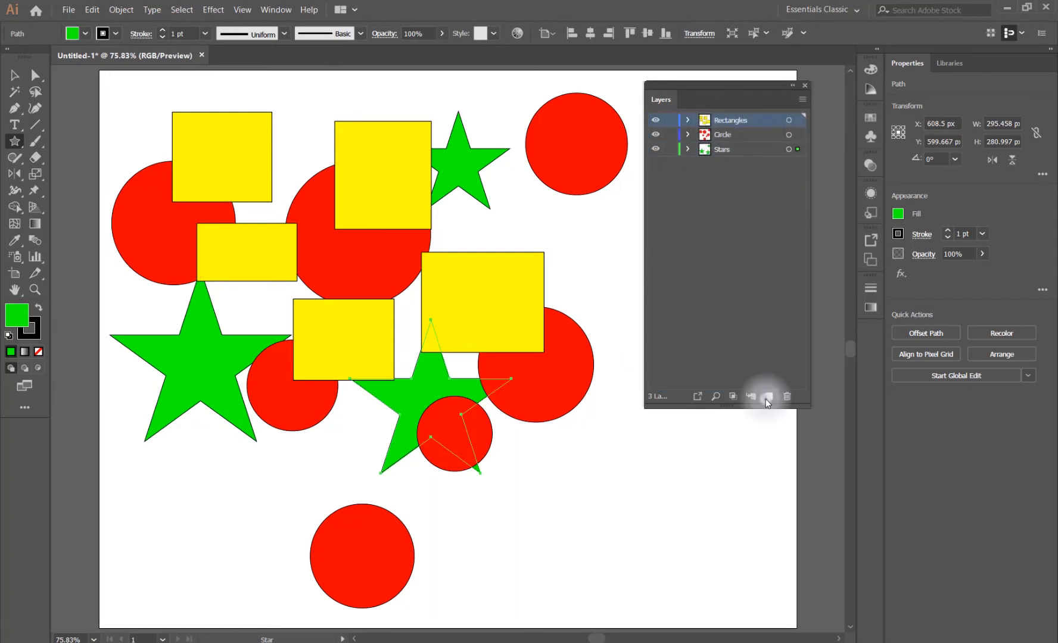
pyautogui.doubleClick(727, 121)
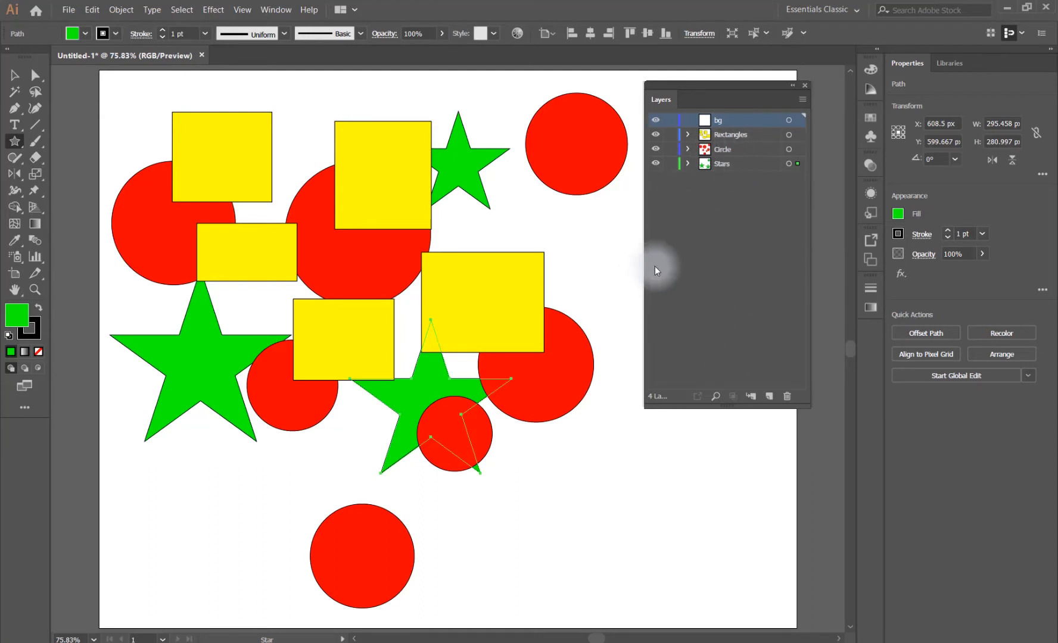
# Step: Place the wood texture pexels-photo-172289 on the bg layer, sized from the artboard's upper-left corner across its full 1280 px width
pyautogui.click(68, 9)
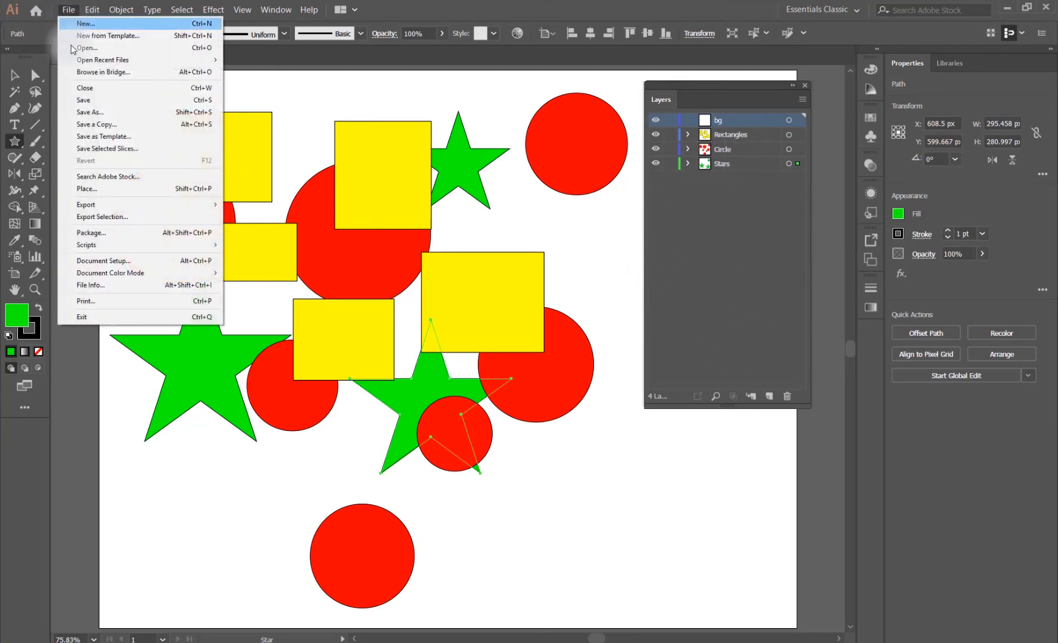
pyautogui.click(95, 189)
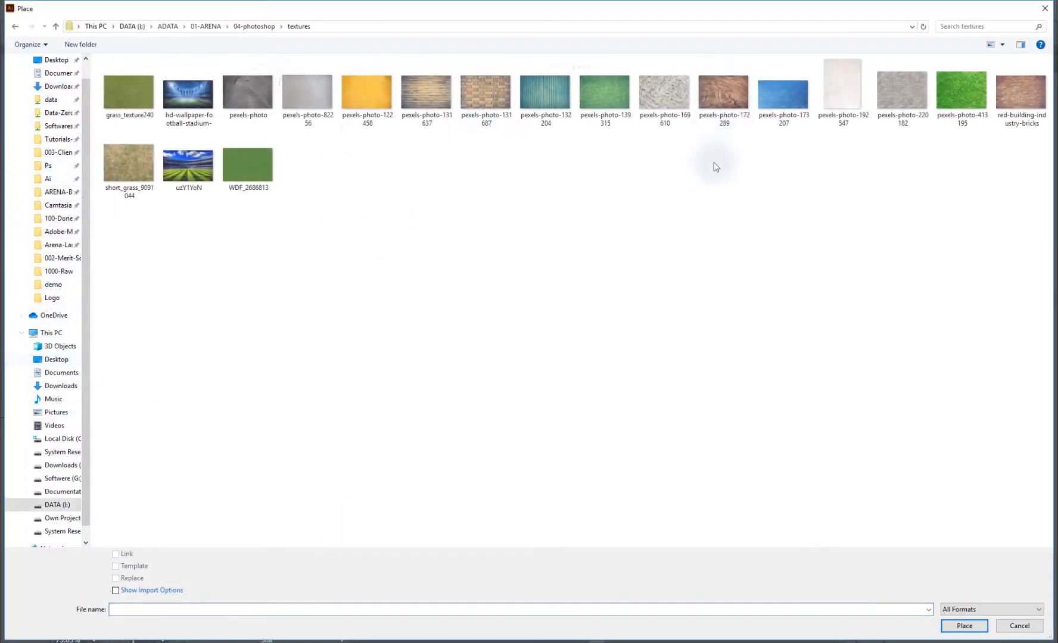
pyautogui.doubleClick(716, 93)
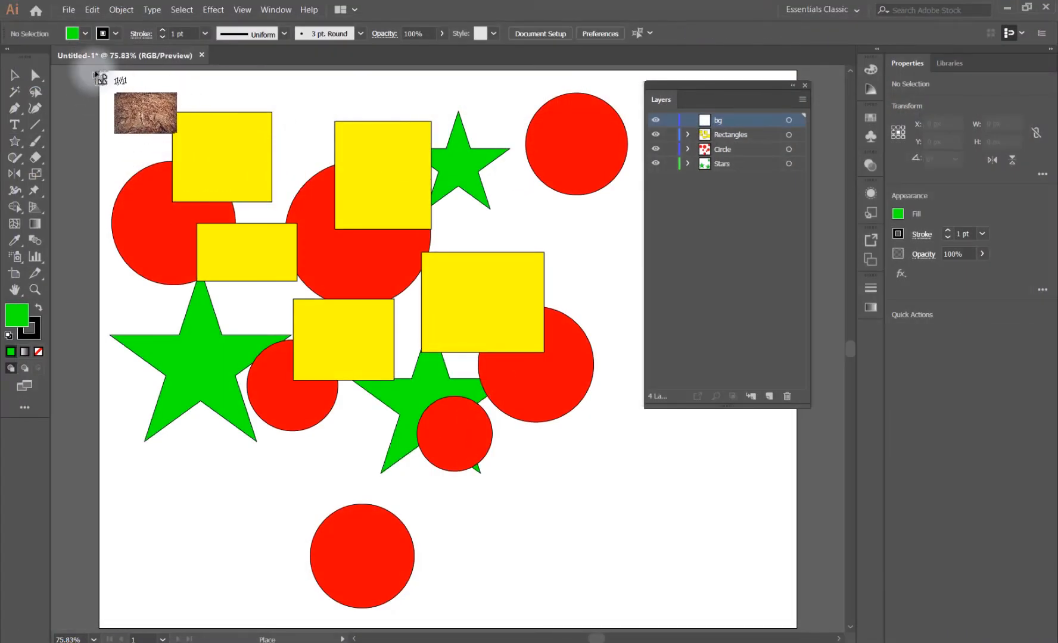
pyautogui.moveTo(100, 73); pyautogui.dragTo(798, 536)
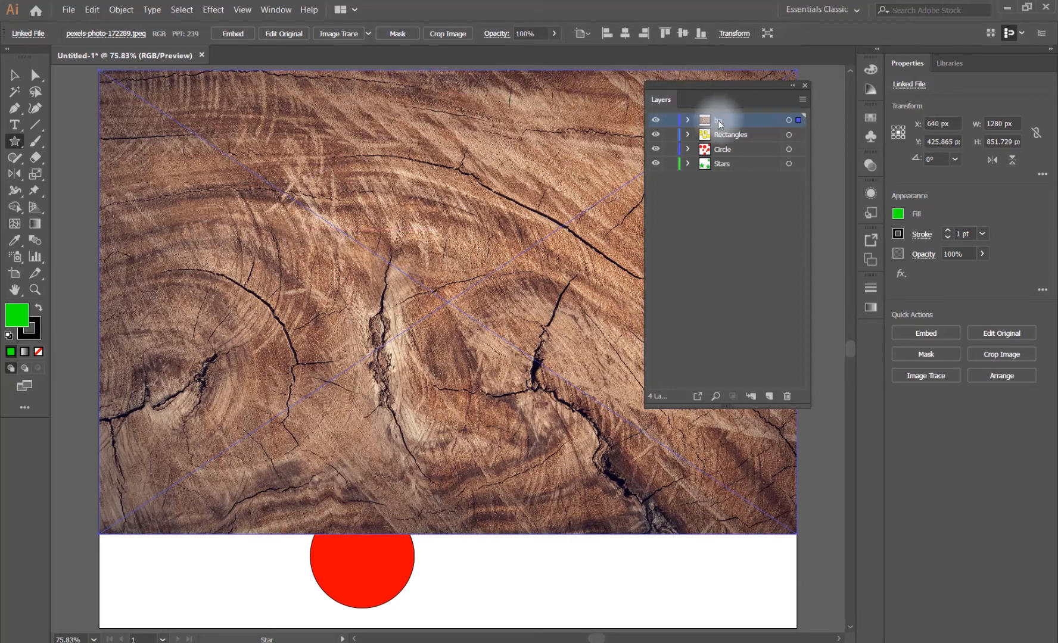
# Step: Move the bg layer below Stars to the bottom of the layer stack and clear the selection
pyautogui.moveTo(717, 120); pyautogui.dragTo(717, 173)
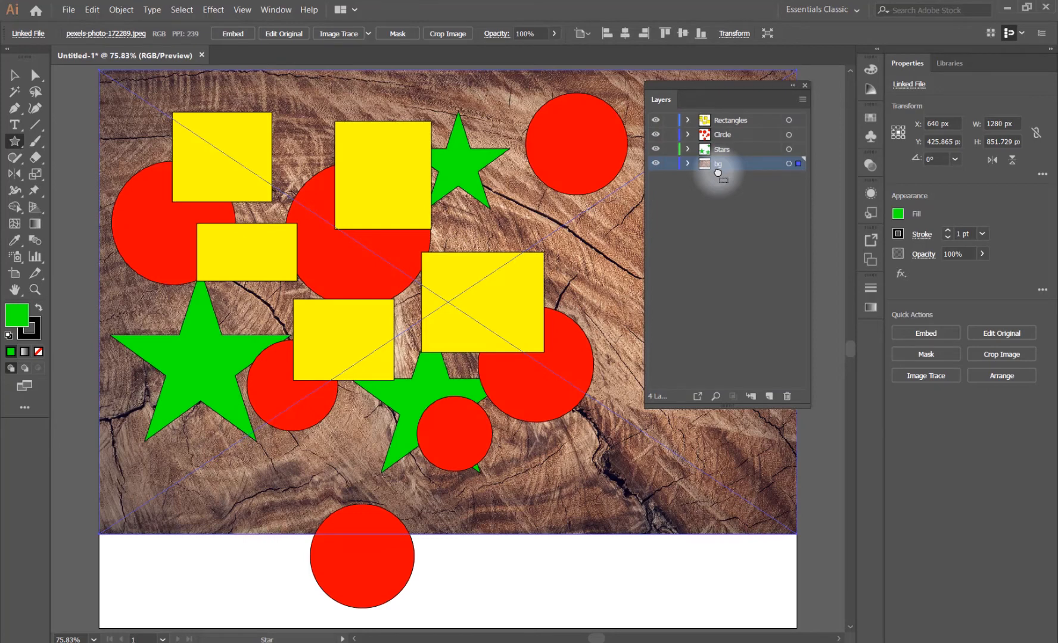
pyautogui.click(14, 75)
pyautogui.click(74, 131)
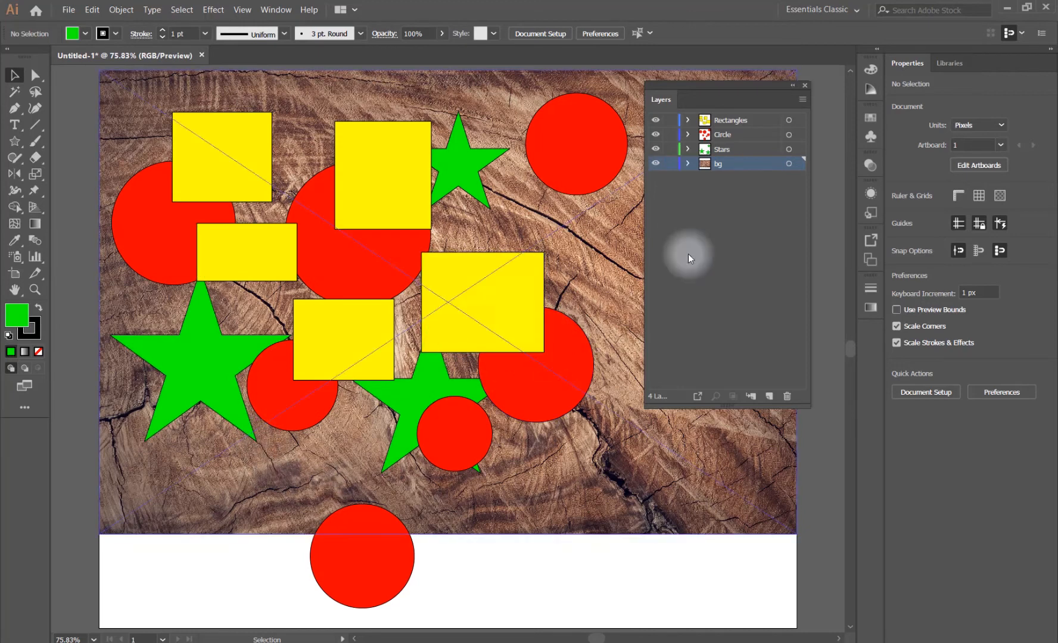
pyautogui.click(712, 260)
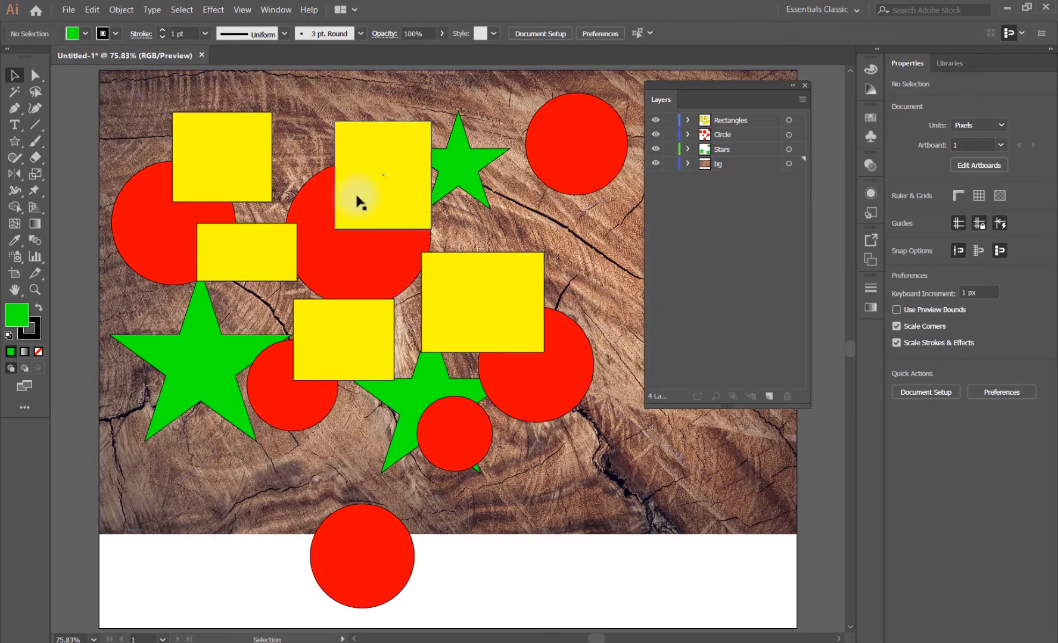
# Step: Set the stroke weight of all five yellow rectangles to 16 pt and deselect them
pyautogui.click(251, 175)
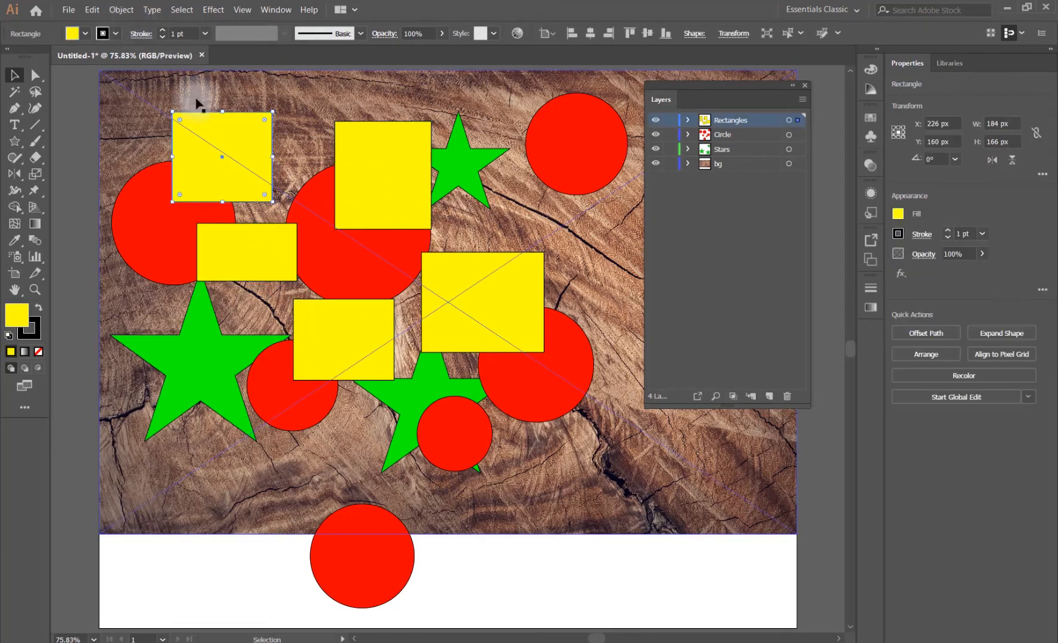
pyautogui.keyDown('shift'); pyautogui.click(382, 188); pyautogui.keyUp('shift')
pyautogui.keyDown('shift'); pyautogui.click(275, 262); pyautogui.keyUp('shift')
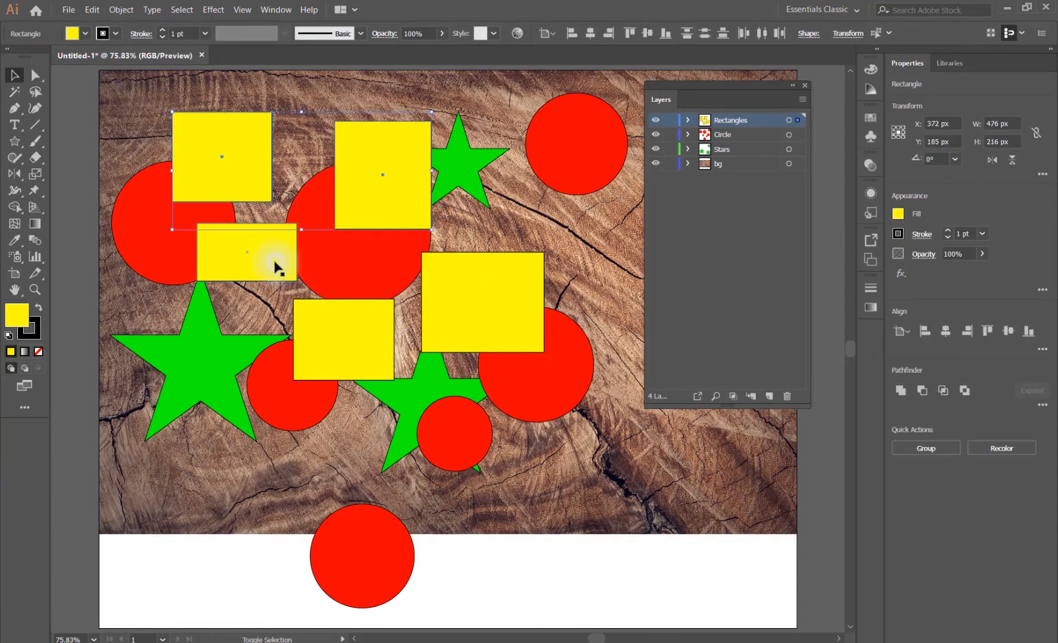
pyautogui.keyDown('shift'); pyautogui.click(357, 333); pyautogui.keyUp('shift')
pyautogui.keyDown('shift'); pyautogui.click(453, 297); pyautogui.keyUp('shift')
pyautogui.click(184, 34)
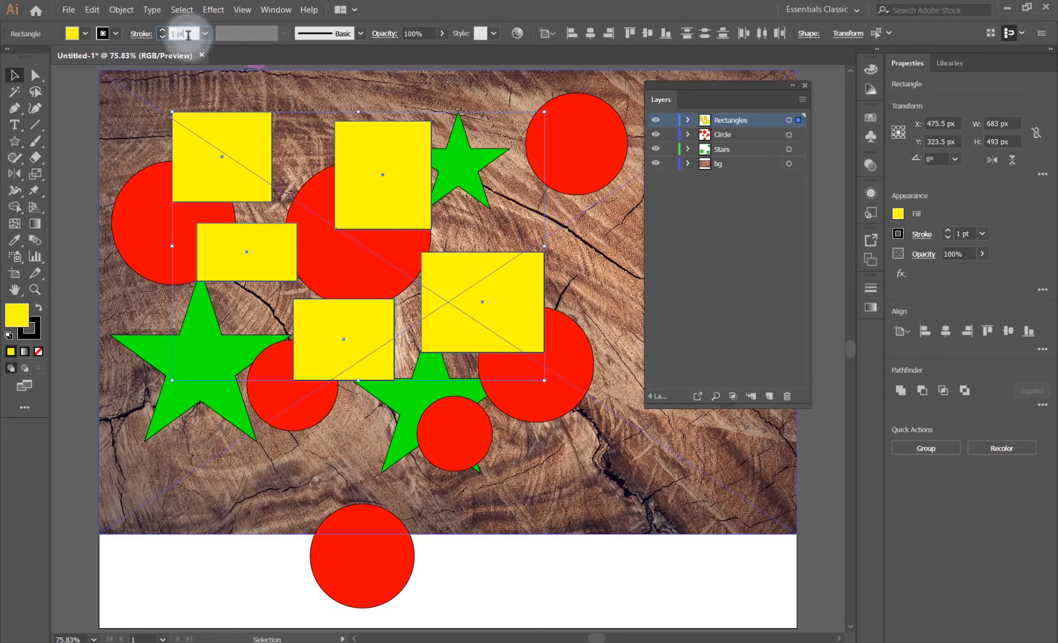
pyautogui.scroll(16, 187, 34)
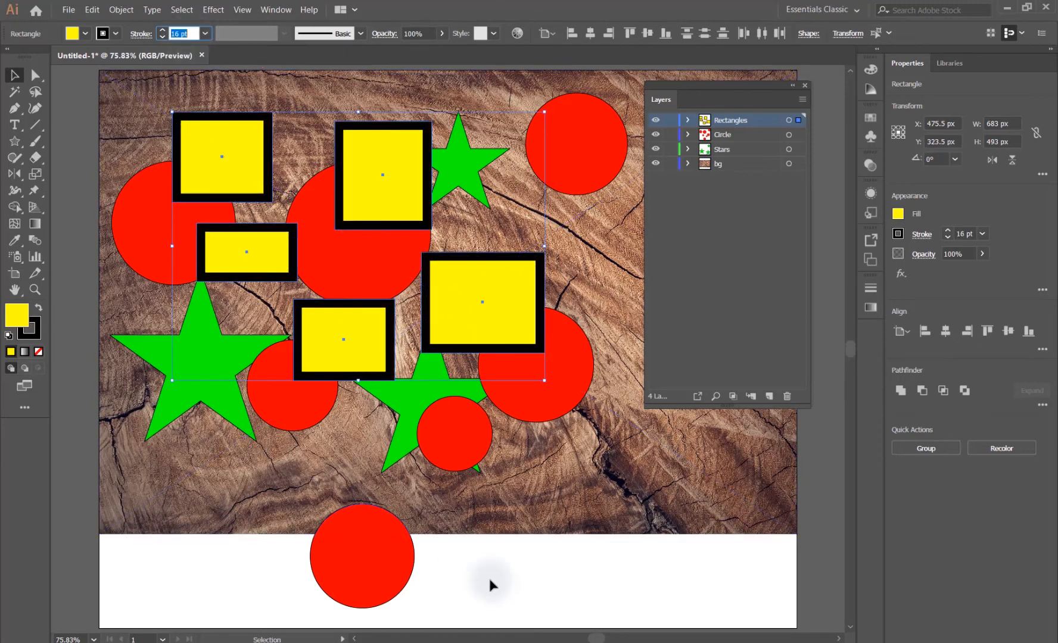
pyautogui.click(538, 595)
# Step: Move four of the yellow rectangles toward the middle so several overlap, with the upper-left one placed between the two large circles
pyautogui.moveTo(275, 259); pyautogui.dragTo(317, 335)
pyautogui.moveTo(464, 302); pyautogui.dragTo(351, 381)
pyautogui.moveTo(378, 212); pyautogui.dragTo(425, 335)
pyautogui.moveTo(245, 143); pyautogui.dragTo(294, 203)
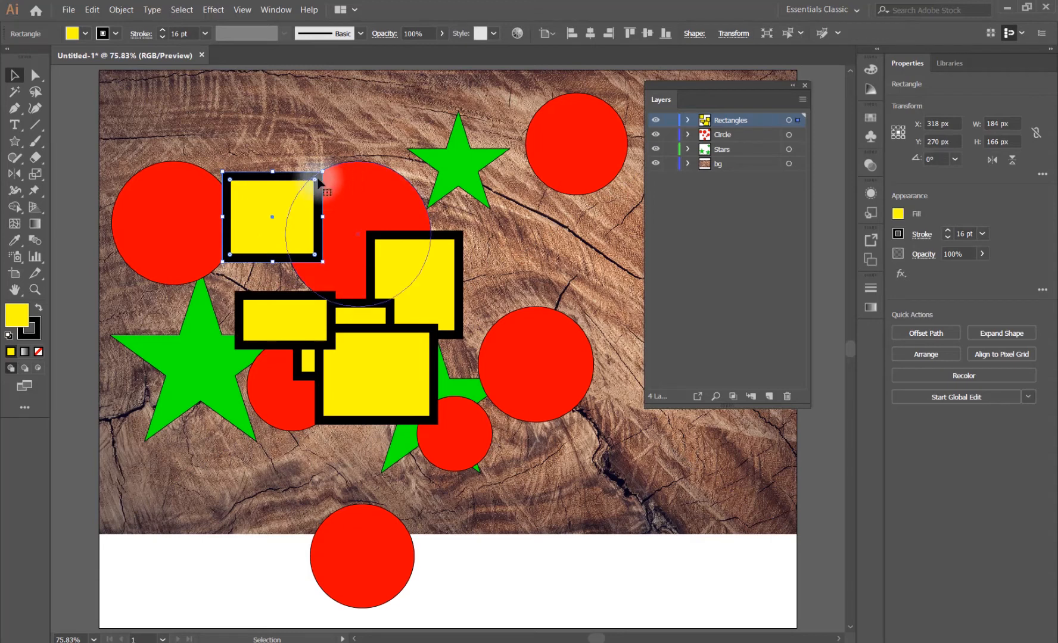
# Step: Send the yellow rectangle between the two large red circles to the back using Arrange
pyautogui.rightClick(274, 218)
pyautogui.moveTo(325, 387)
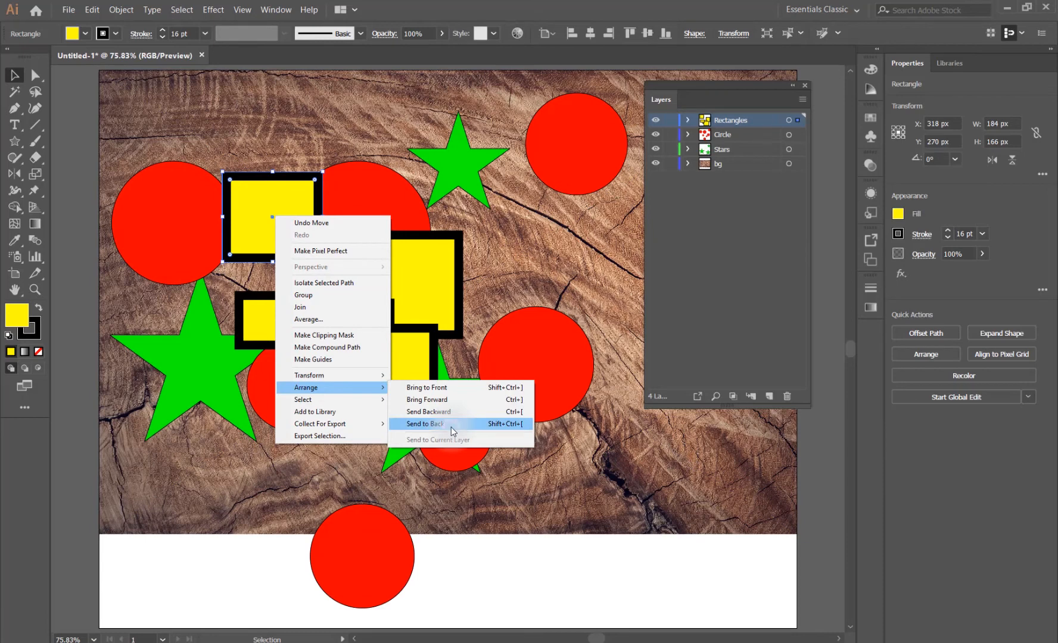
pyautogui.click(452, 427)
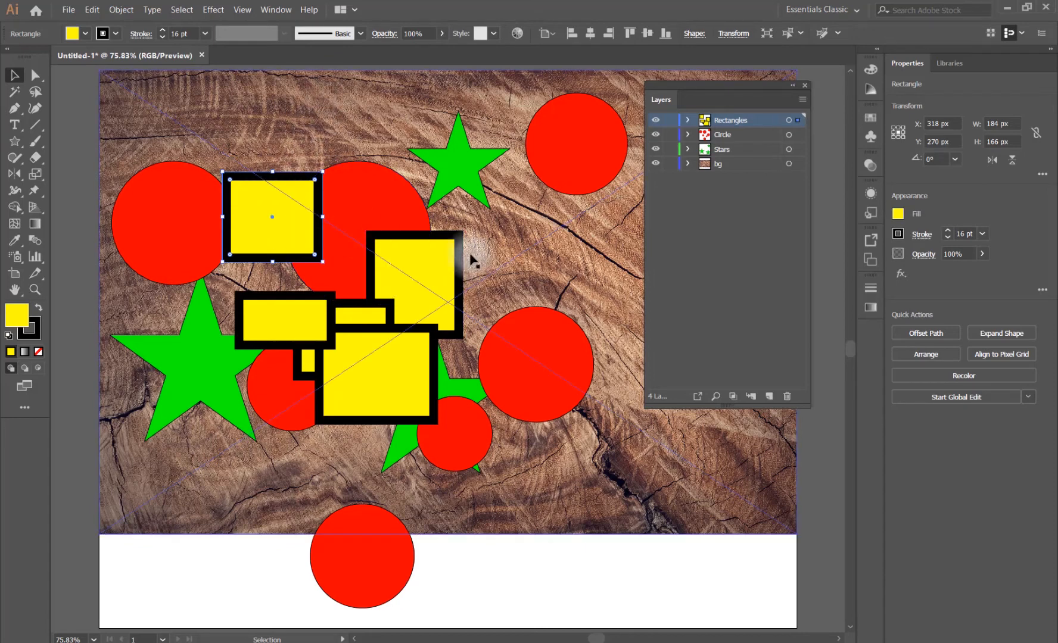
# Step: Move the upper-right red circle over the small star's edge at about X 782, Y 166 px and send it to the back
pyautogui.moveTo(589, 156); pyautogui.dragTo(538, 173)
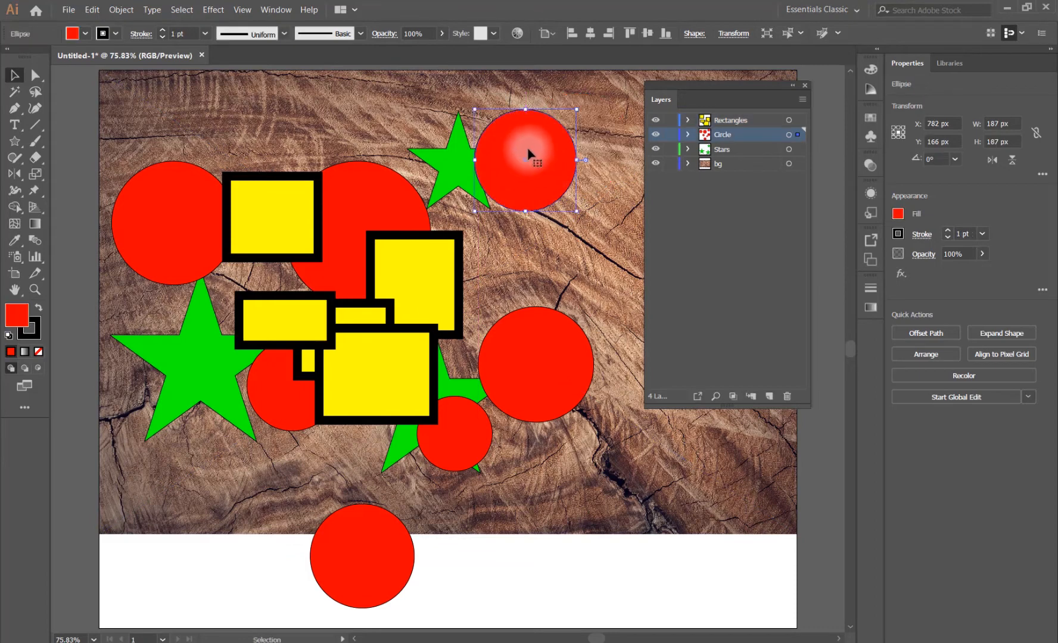
pyautogui.rightClick(506, 167)
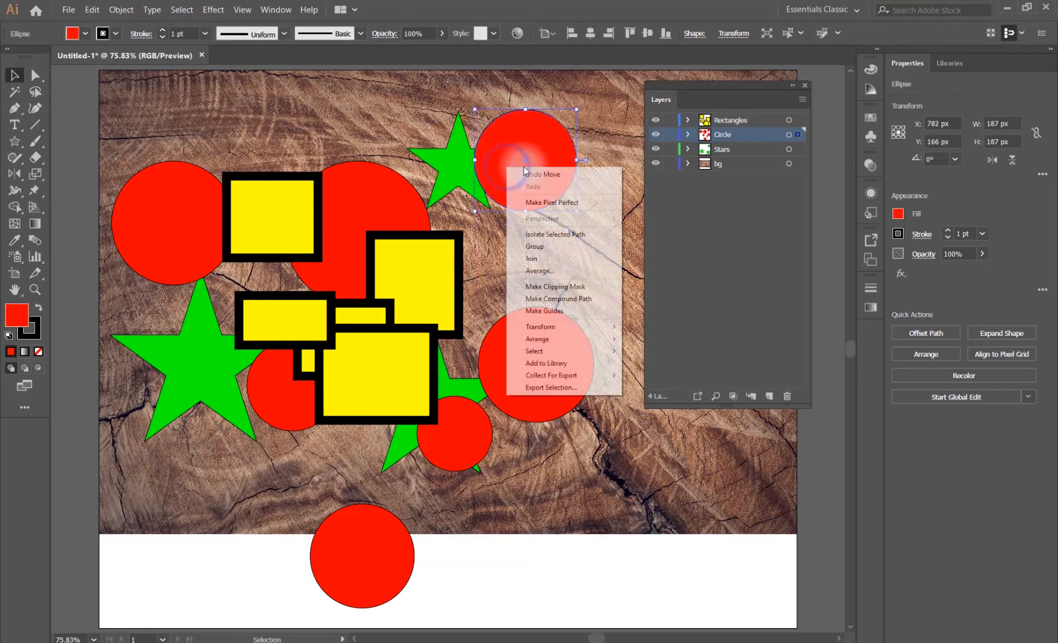
pyautogui.moveTo(590, 339)
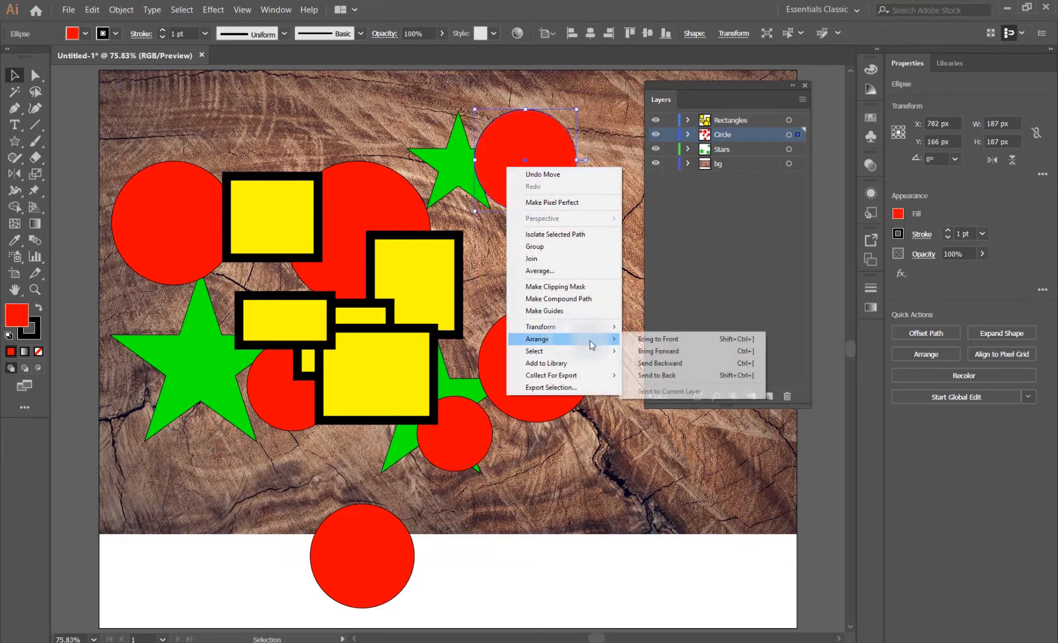
pyautogui.click(654, 376)
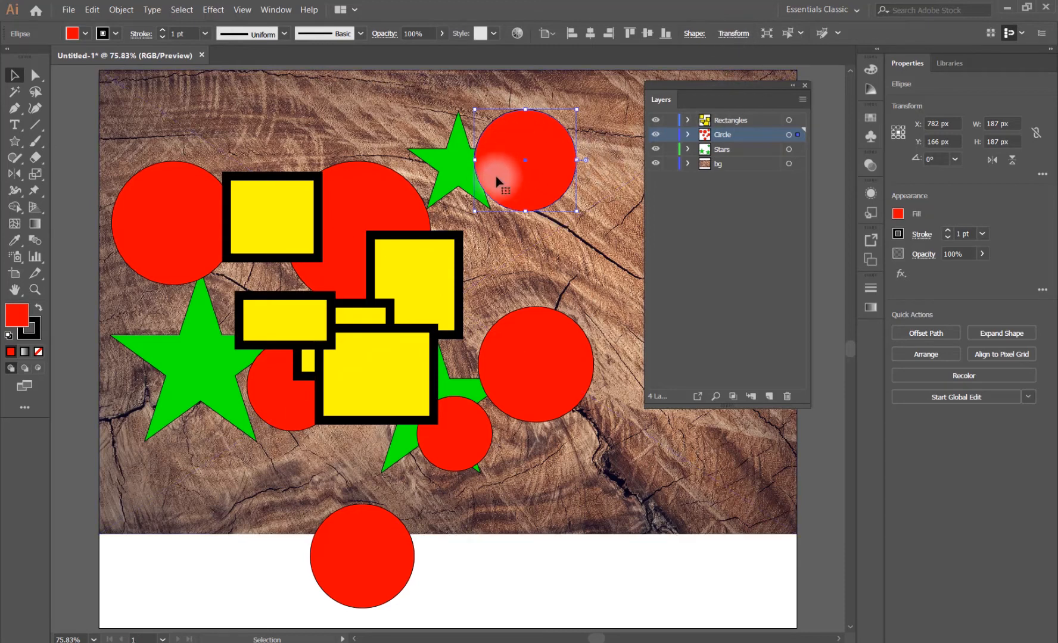
# Step: Expand the Circle layer, select different circles to examine where each sits in its stacking order, and collapse the layer
pyautogui.click(689, 136)
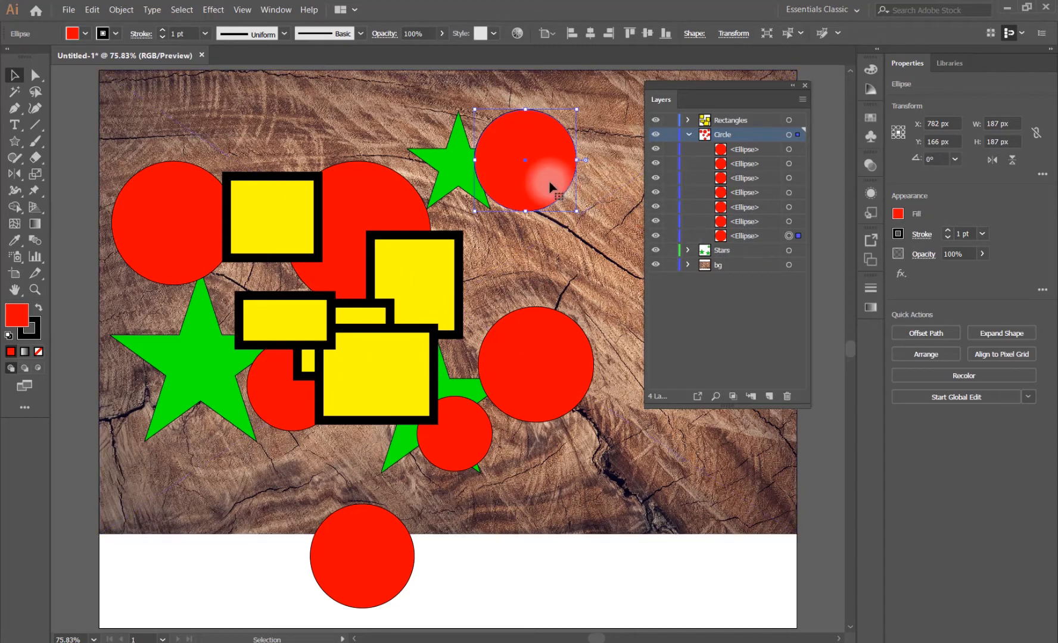
pyautogui.click(798, 236)
pyautogui.click(516, 177)
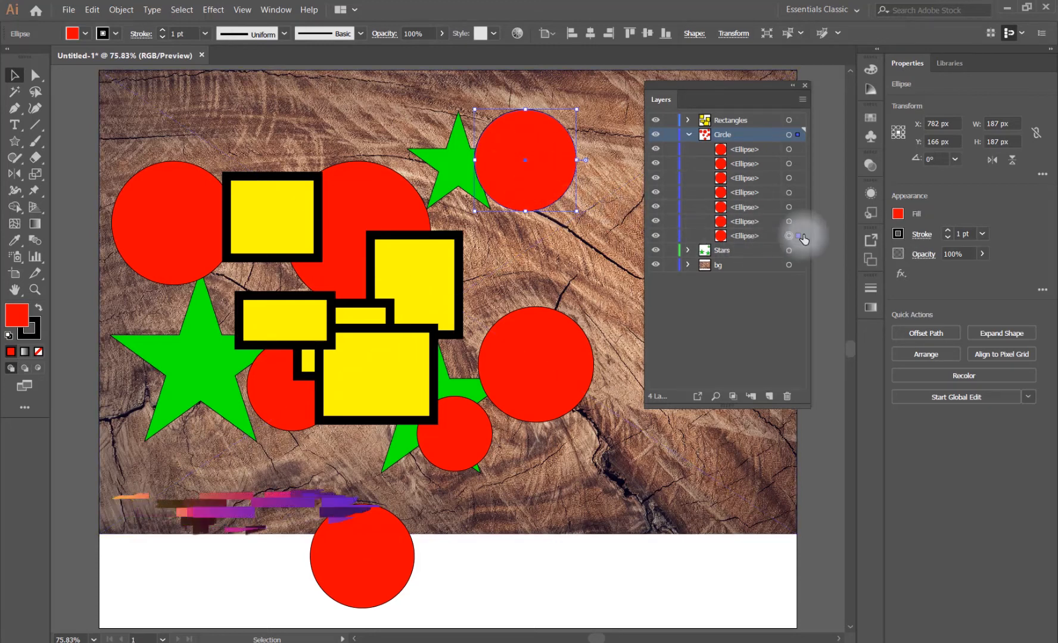
pyautogui.click(549, 369)
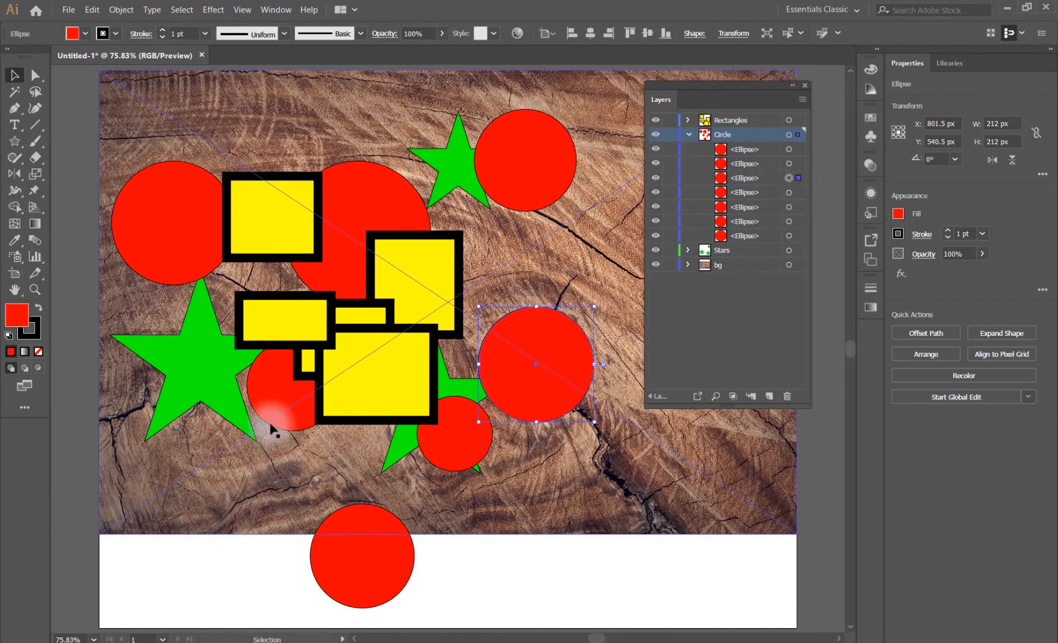
pyautogui.click(272, 390)
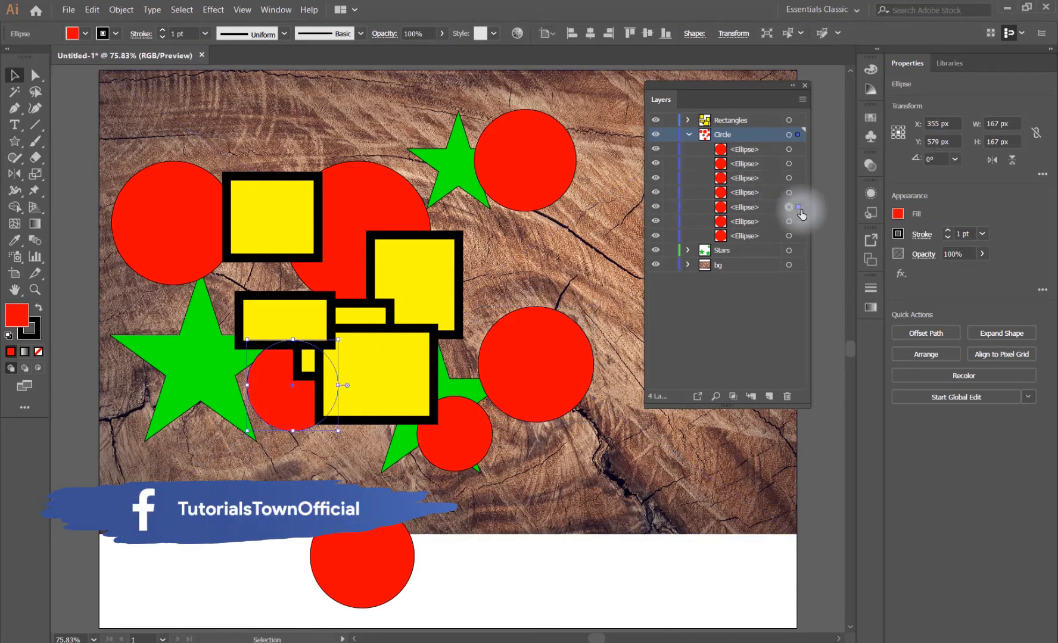
pyautogui.click(137, 223)
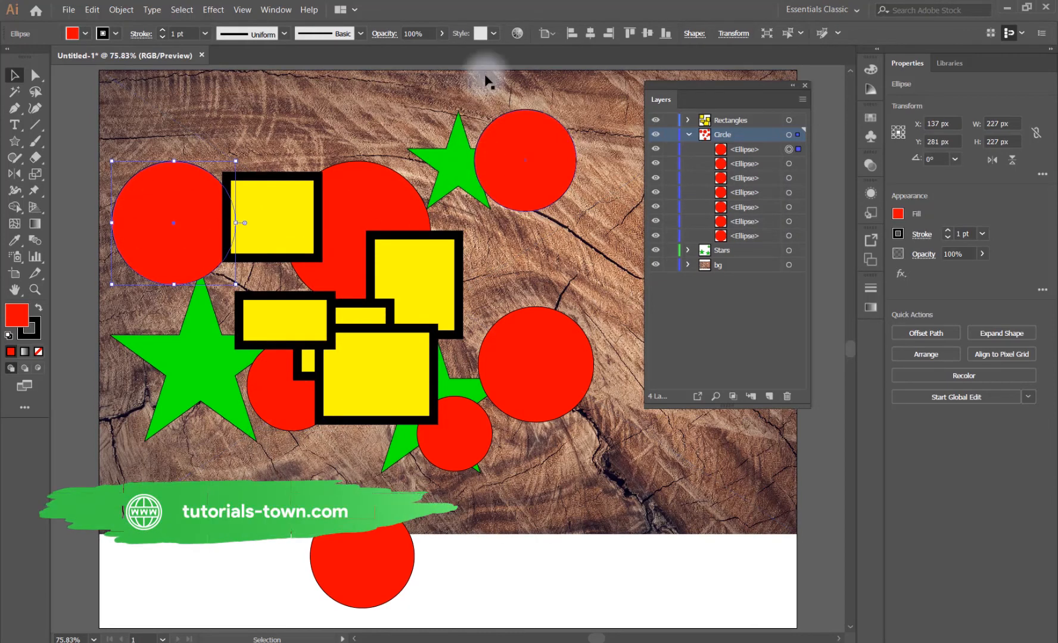
pyautogui.click(689, 135)
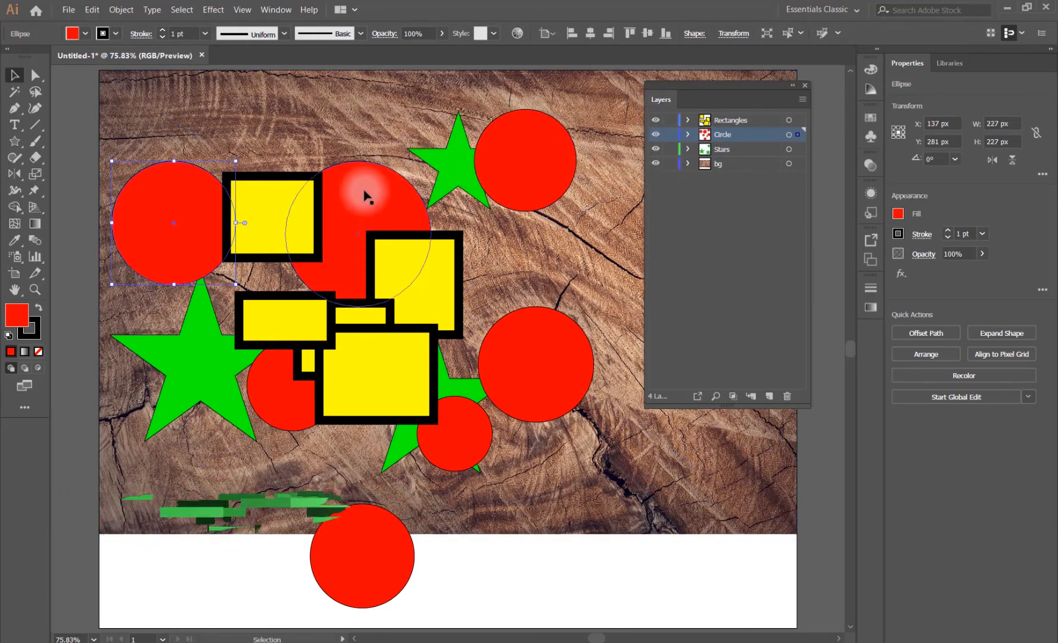
# Step: Select the small green star, and shift the largest yellow rectangle right so it overlaps the red circle beside it
pyautogui.click(446, 167)
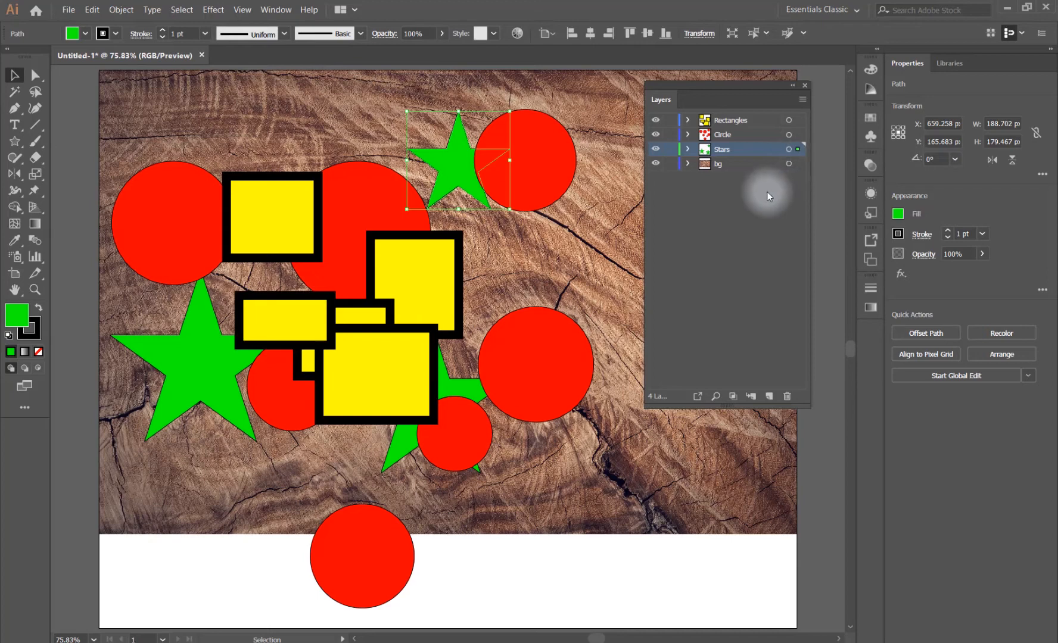
pyautogui.moveTo(387, 369); pyautogui.dragTo(435, 371)
# Step: With the yellow rectangle between the large circles selected, add a new layer between Circle and Stars and make it active
pyautogui.click(292, 236)
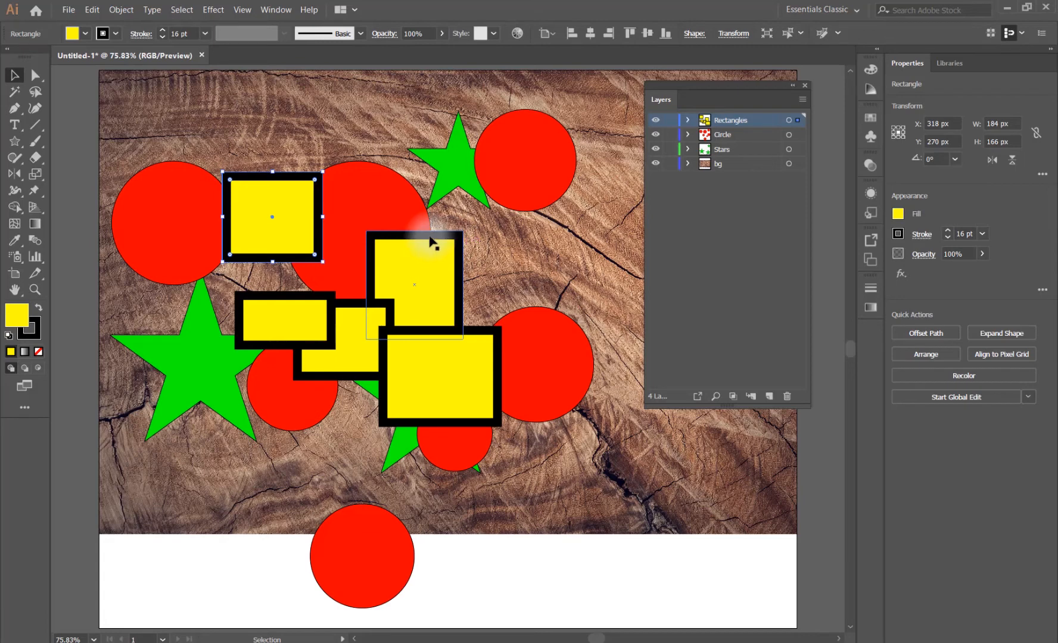
pyautogui.click(766, 396)
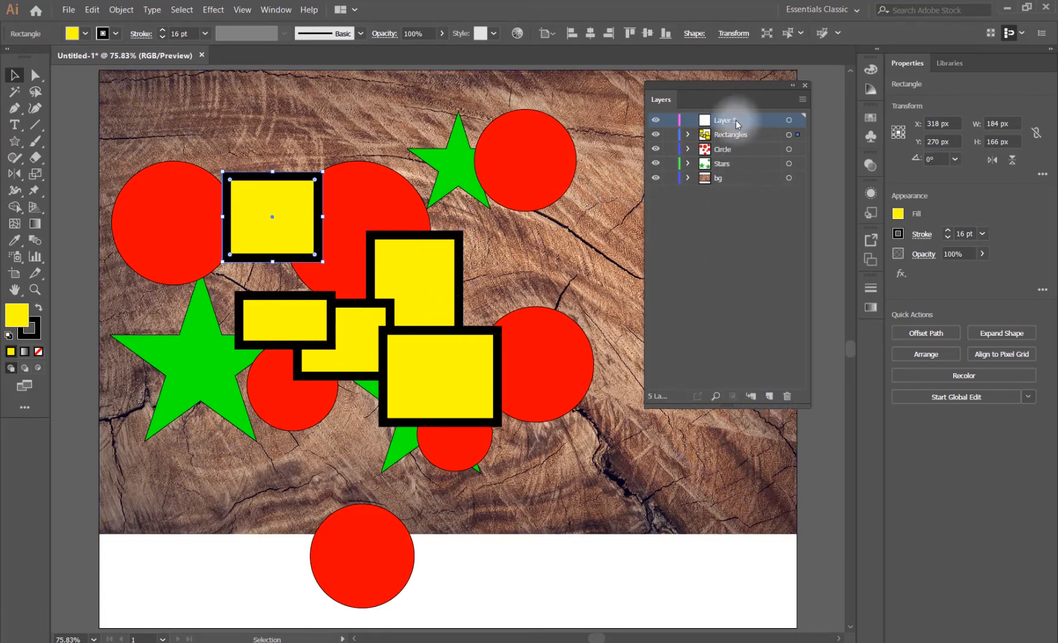
pyautogui.moveTo(736, 121); pyautogui.dragTo(732, 158)
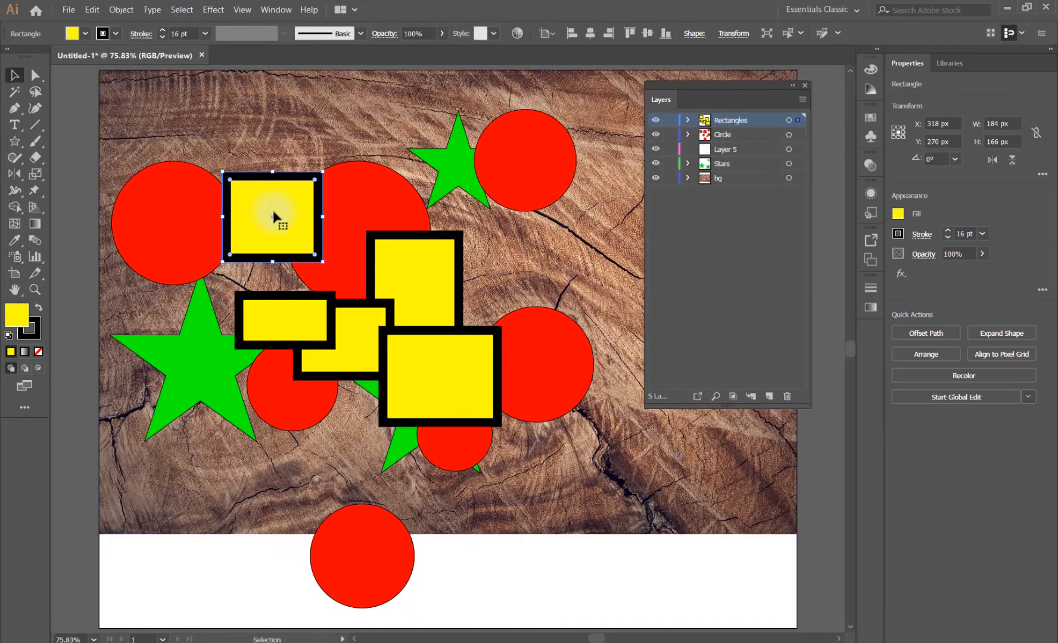
pyautogui.click(731, 151)
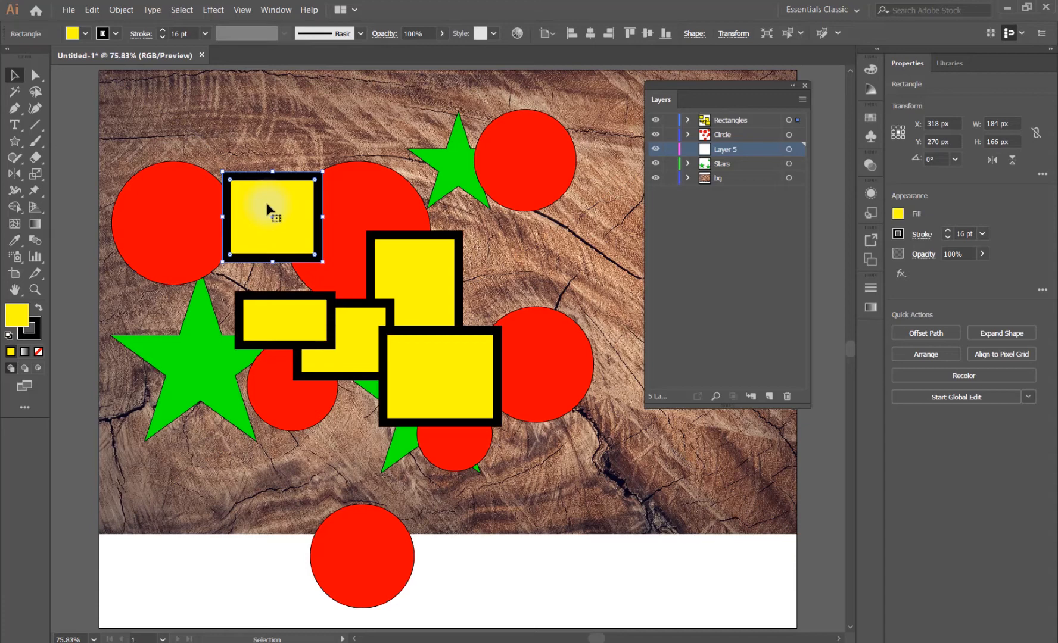
# Step: Cut the selected yellow rectangle, paste it in place on Layer 5, and shift it slightly to X 295 px, Y 259 px
pyautogui.click(91, 10)
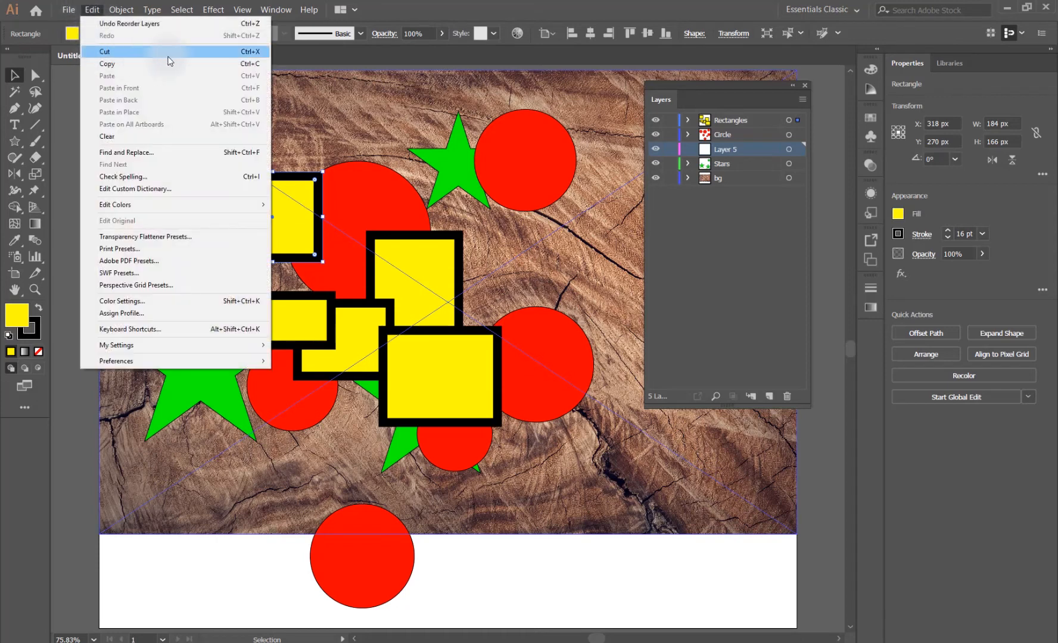
pyautogui.click(218, 58)
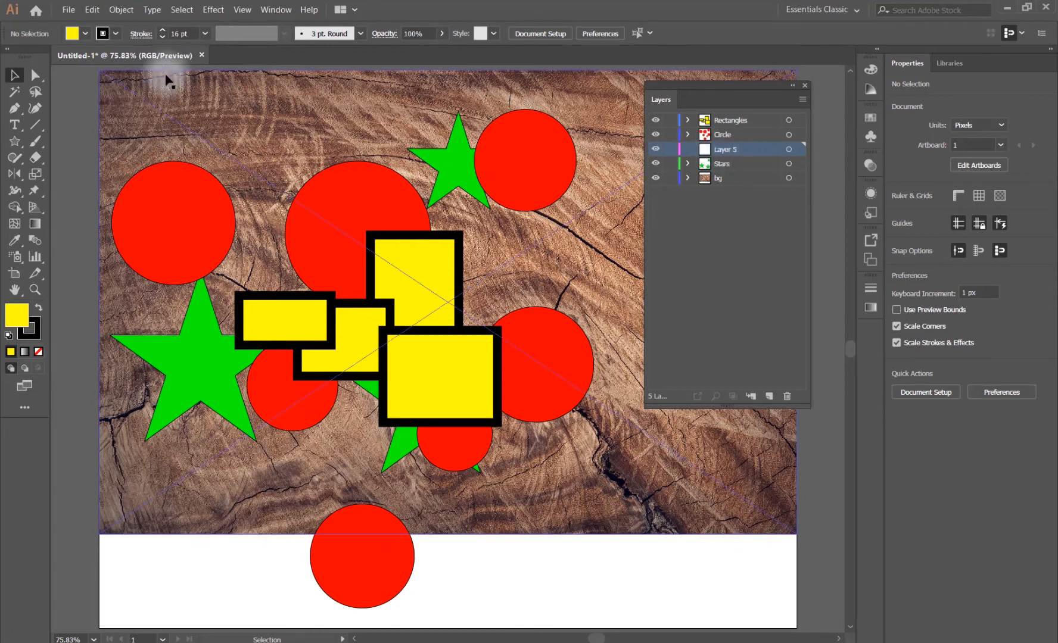
pyautogui.click(92, 9)
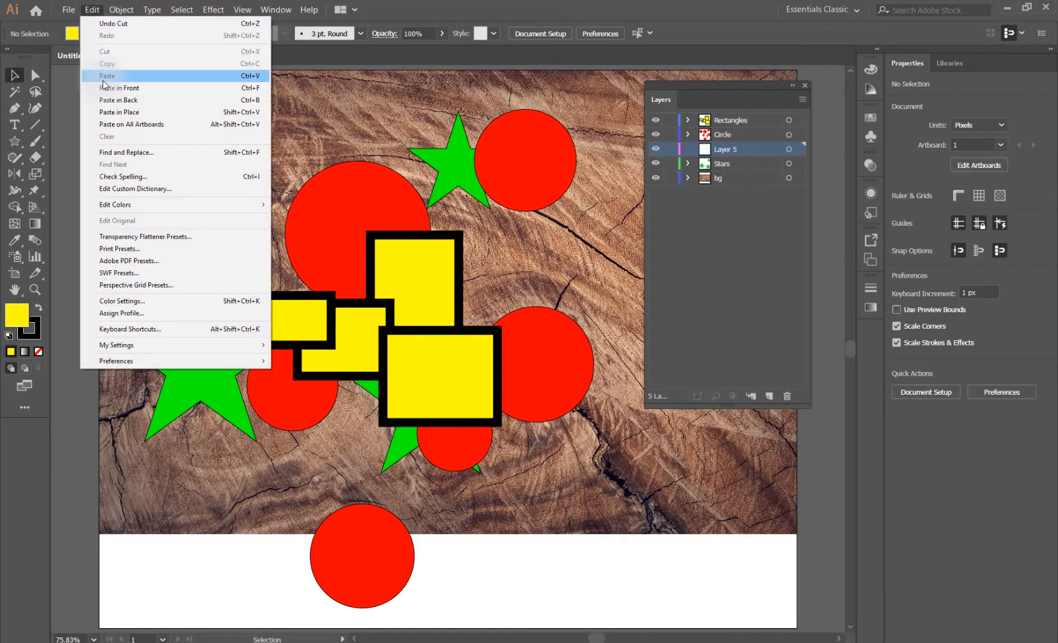
pyautogui.click(241, 112)
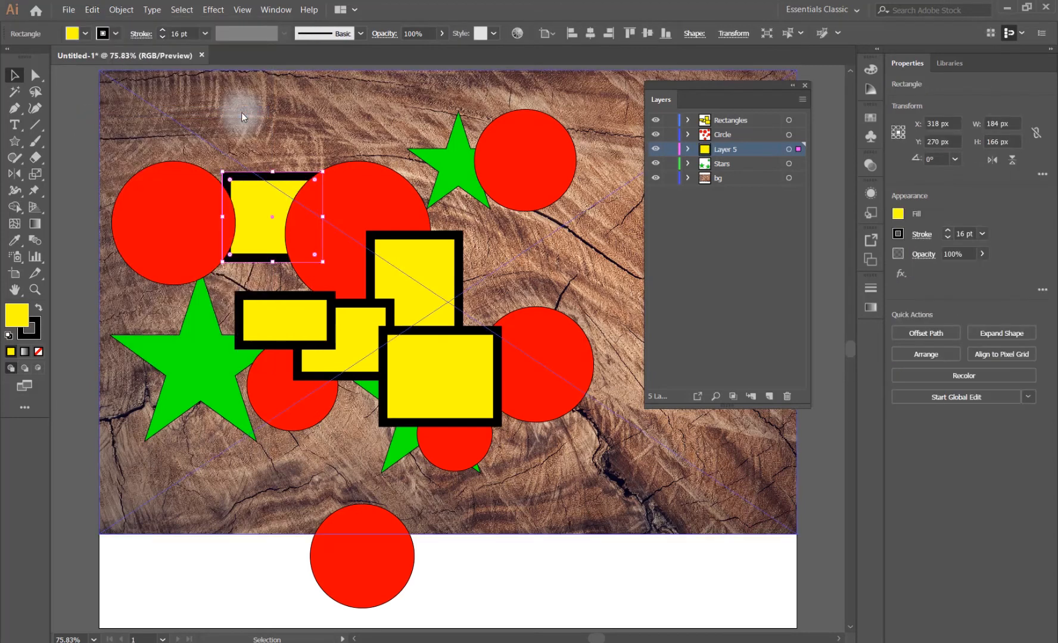
pyautogui.moveTo(256, 232); pyautogui.dragTo(244, 226)
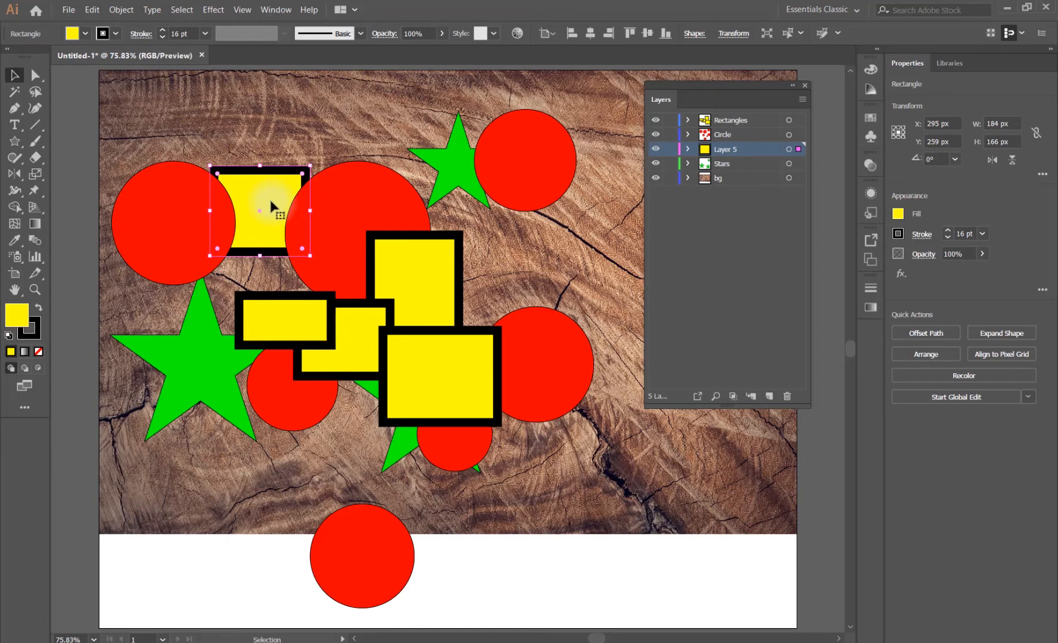
pyautogui.click(456, 185)
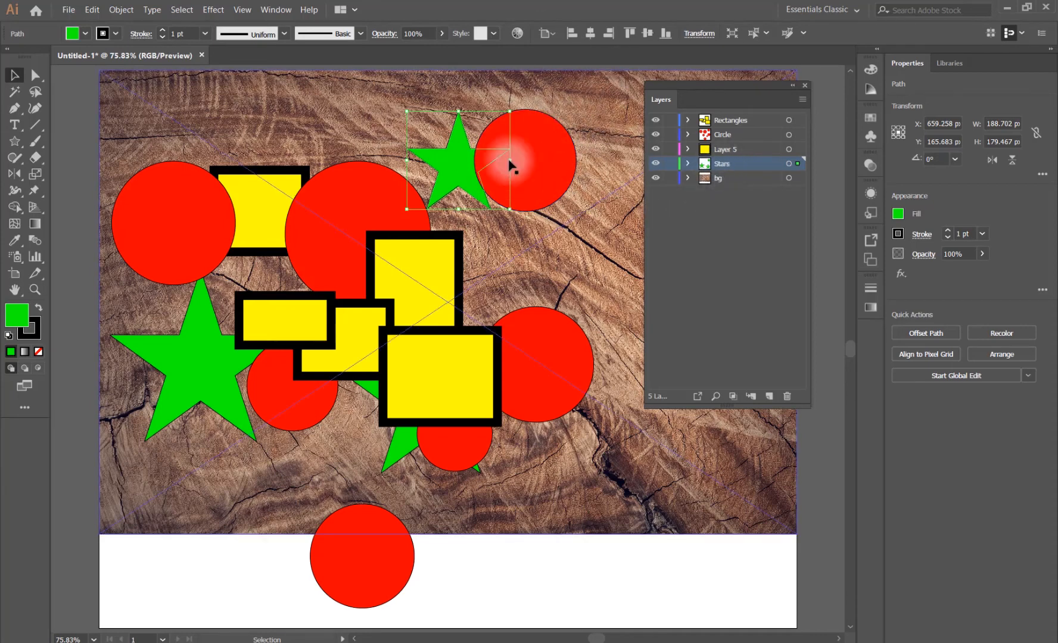
# Step: Add a new layer directly above the Circle layer and expand the Stars layer
pyautogui.click(725, 134)
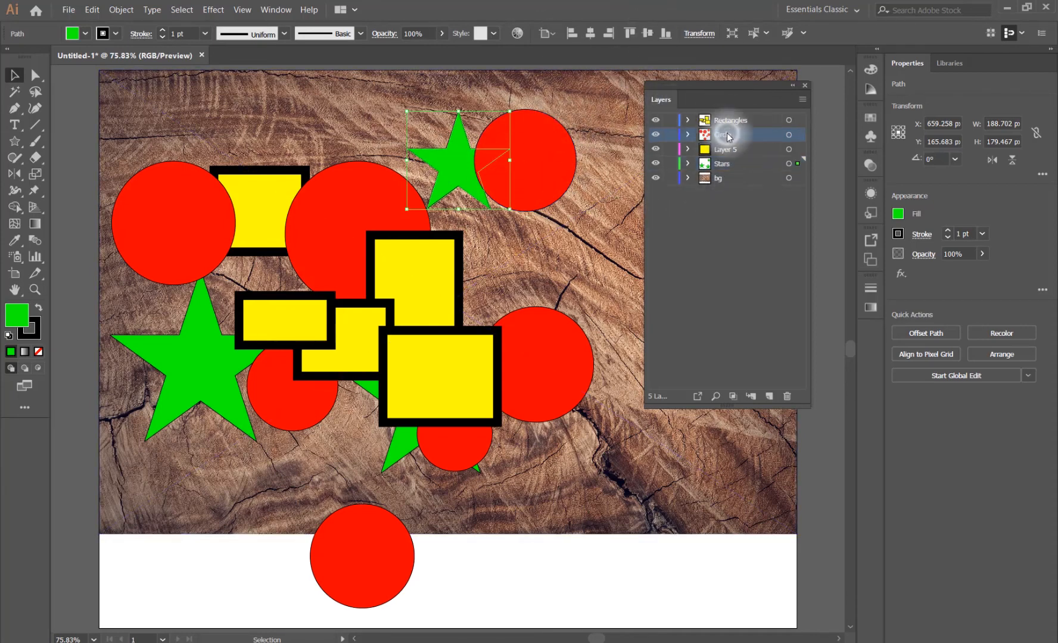
pyautogui.click(770, 396)
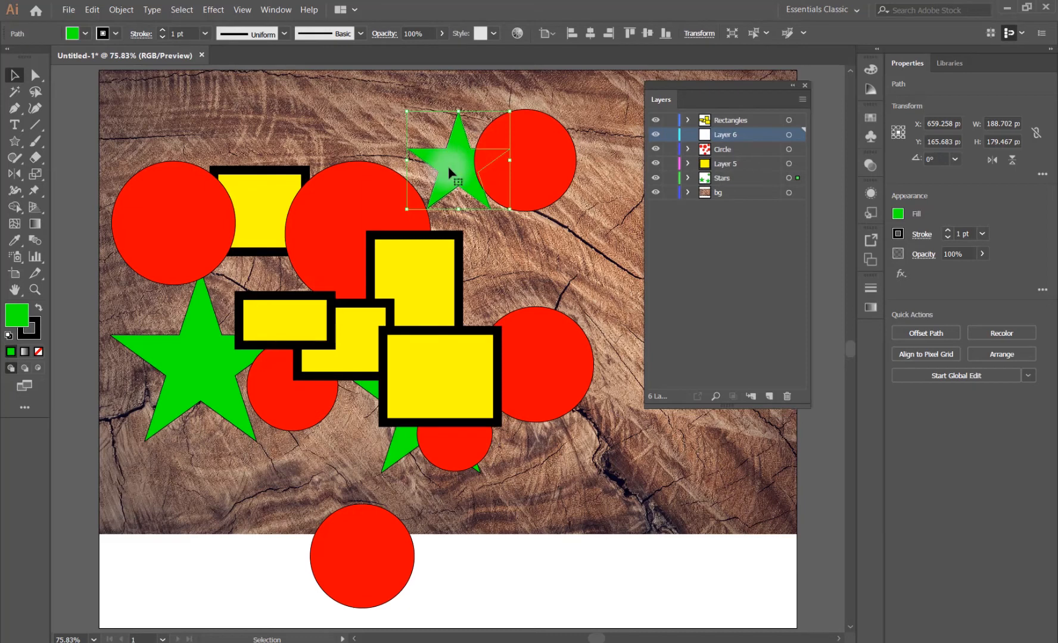
pyautogui.click(689, 178)
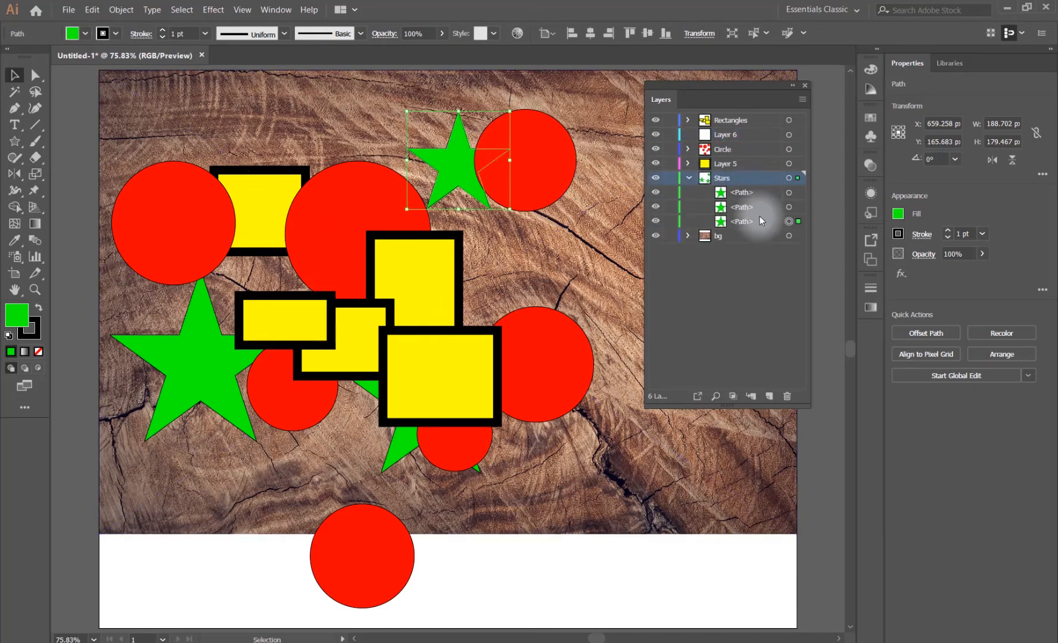
# Step: Toggle the visibility of the lowest path in the Stars layer to identify which star it is
pyautogui.click(655, 221)
pyautogui.click(655, 221)
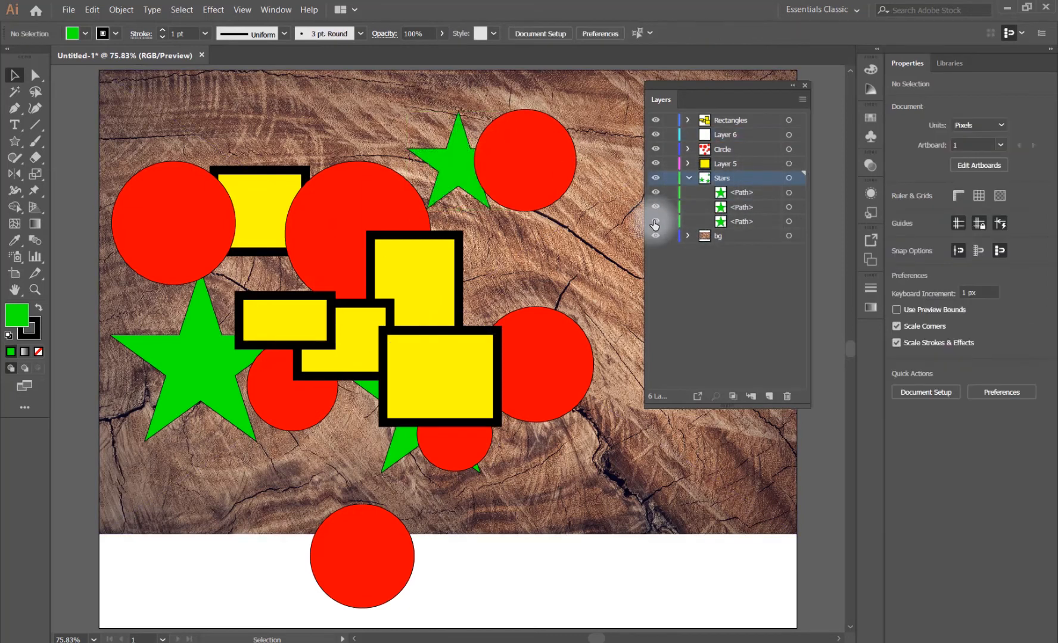
pyautogui.click(654, 222)
pyautogui.click(654, 223)
pyautogui.click(655, 222)
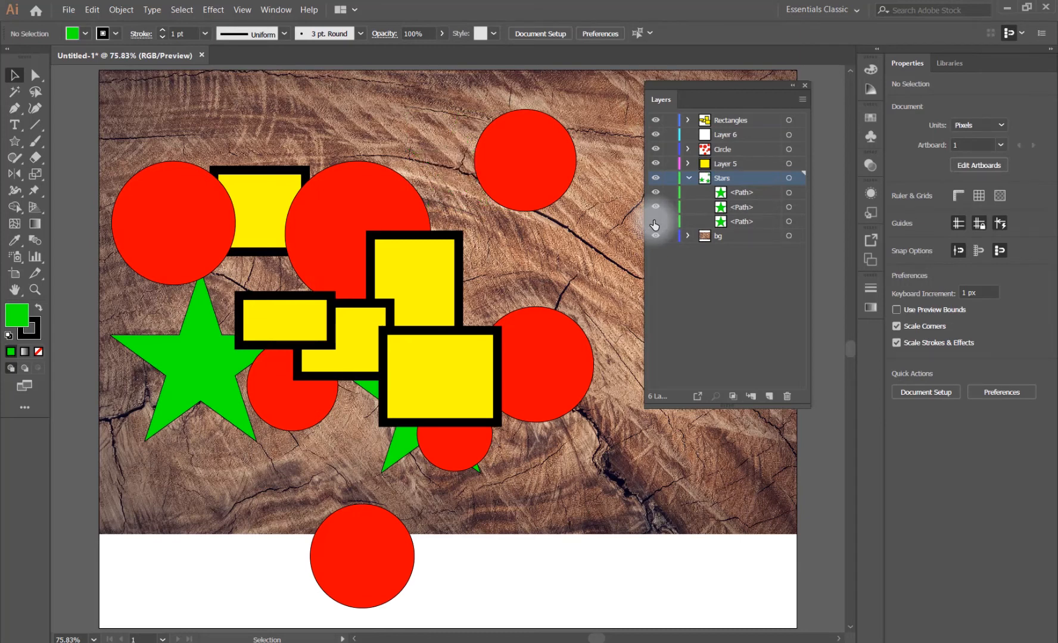
pyautogui.click(654, 223)
pyautogui.click(508, 167)
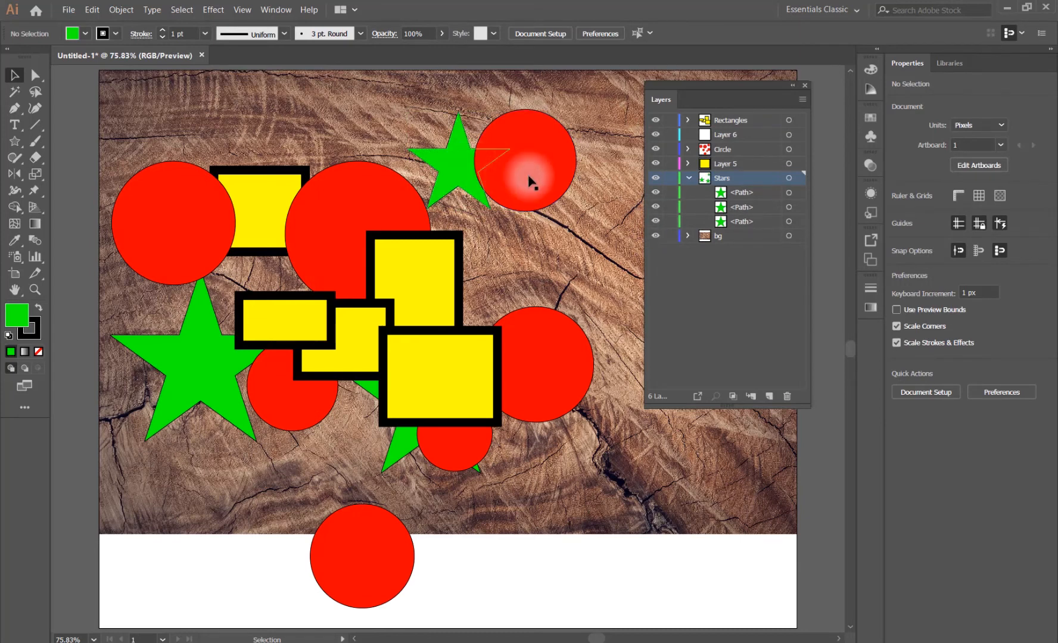
# Step: Move the lowest star path from Stars into Layer 6, toggle Layer 6's visibility to check it, and collapse Stars
pyautogui.click(738, 222)
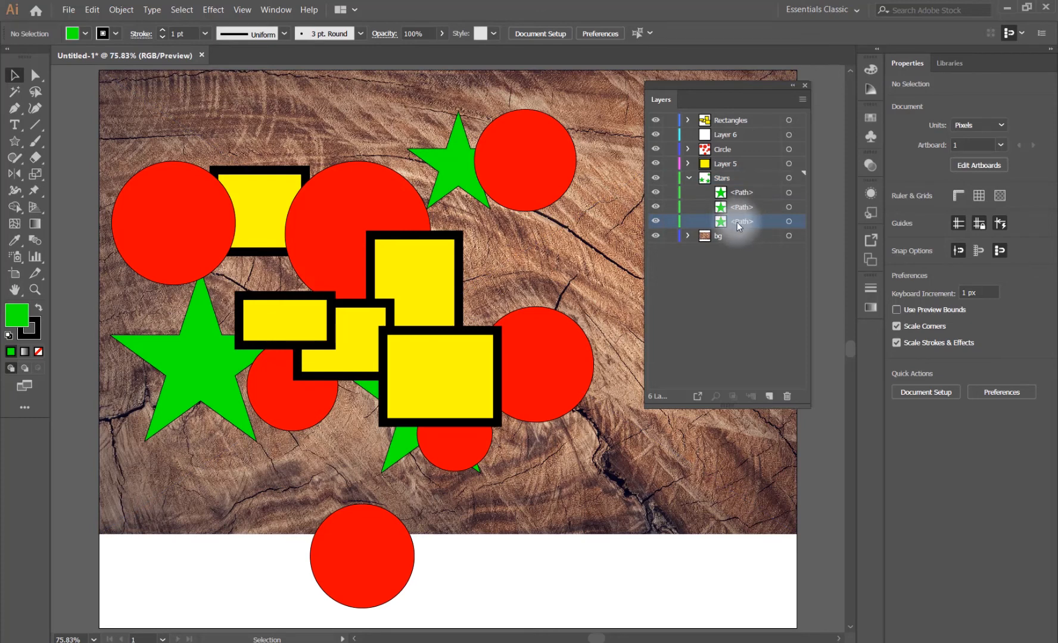
pyautogui.moveTo(739, 226); pyautogui.dragTo(732, 137)
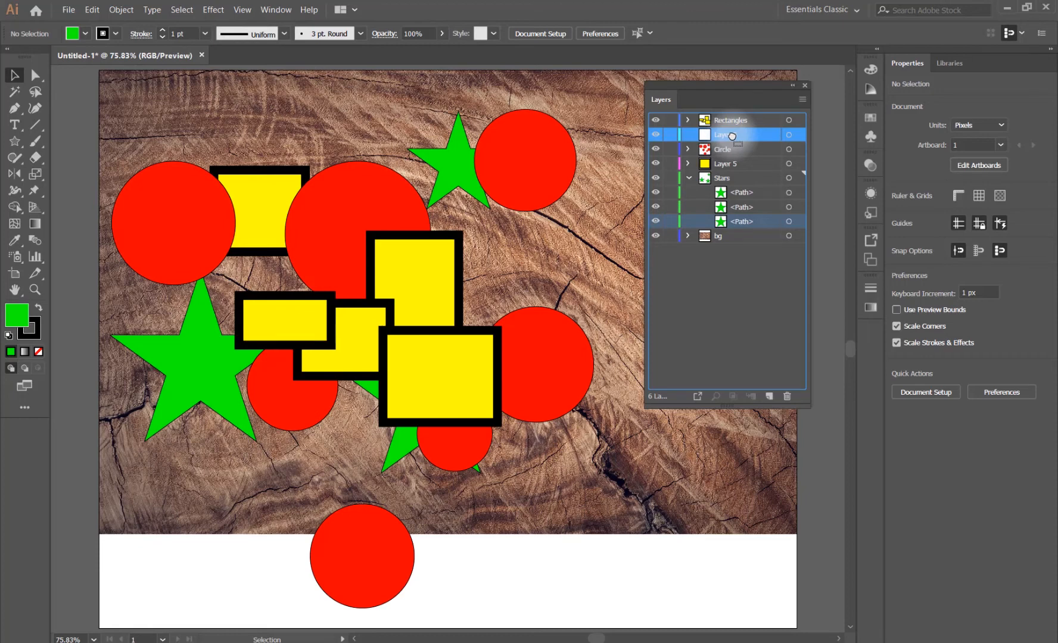
pyautogui.moveTo(732, 136); pyautogui.dragTo(718, 136)
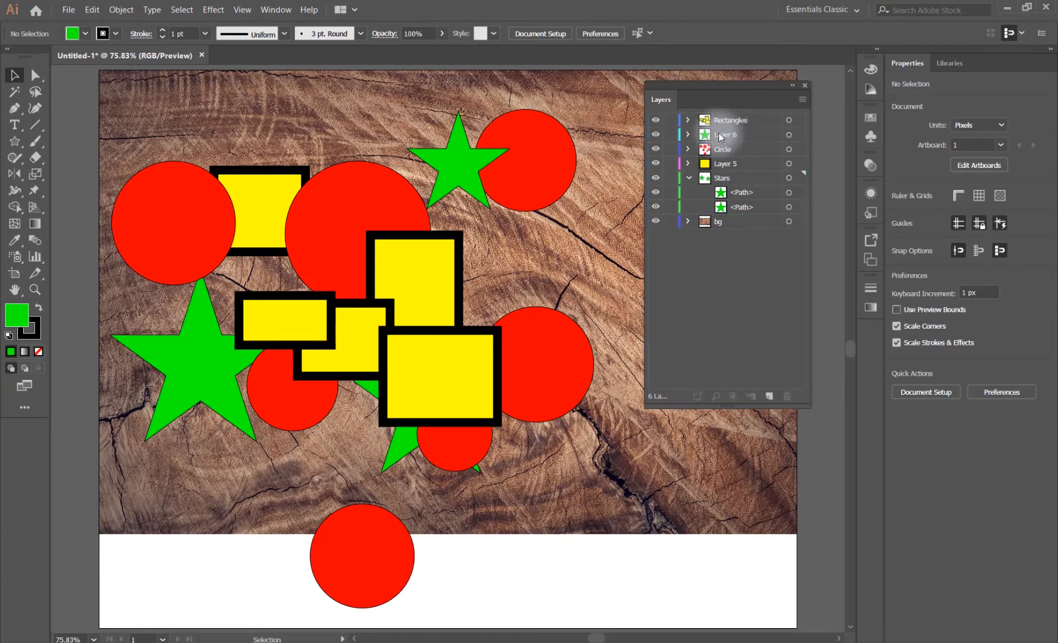
pyautogui.click(655, 135)
pyautogui.click(655, 135)
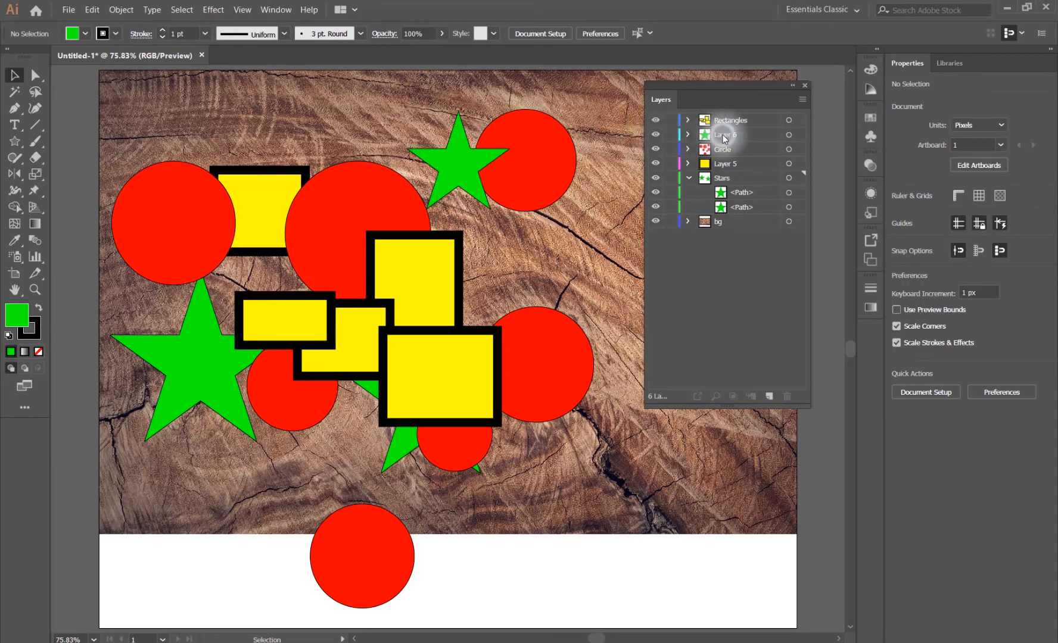
pyautogui.click(689, 178)
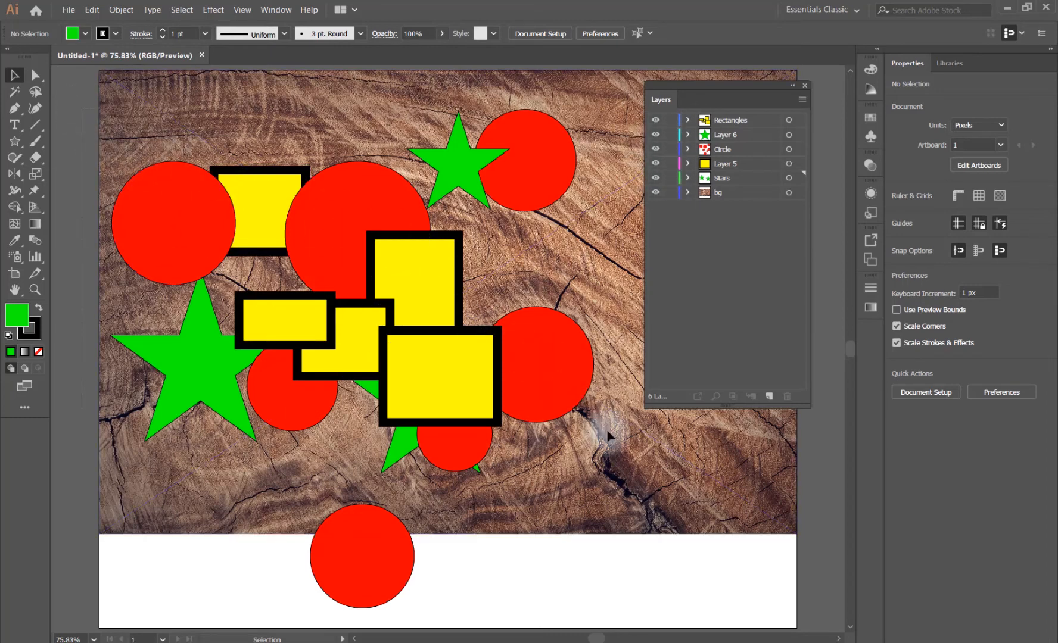
# Step: Select all artwork including the wood background, try moving it right to X 971 px, undo the move and deselect
pyautogui.hotkey('ctrl', 'a')
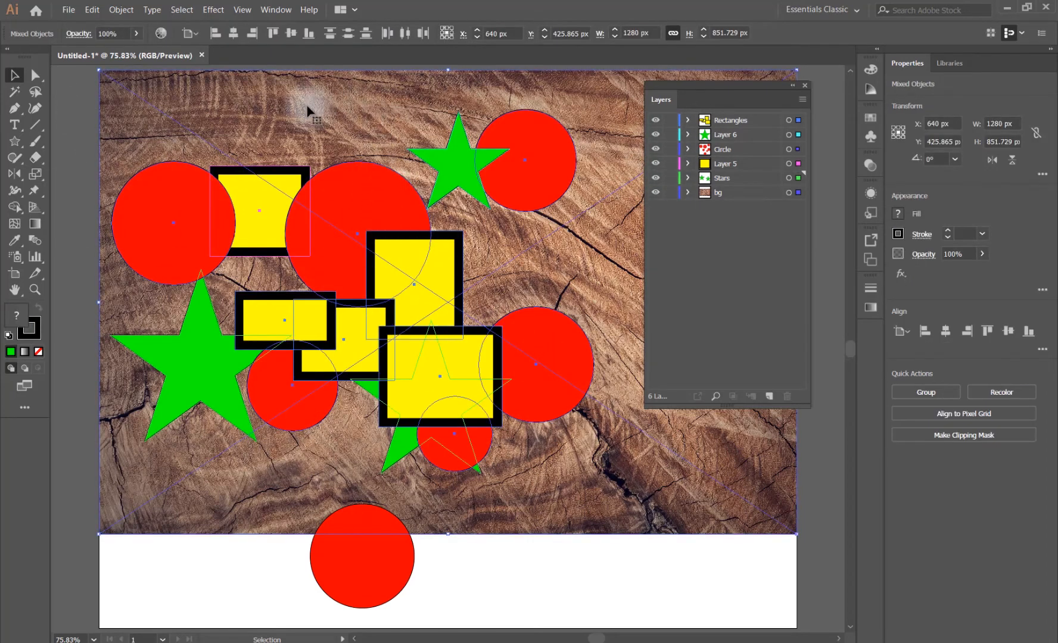
pyautogui.moveTo(244, 108); pyautogui.dragTo(424, 110)
pyautogui.rightClick(237, 148)
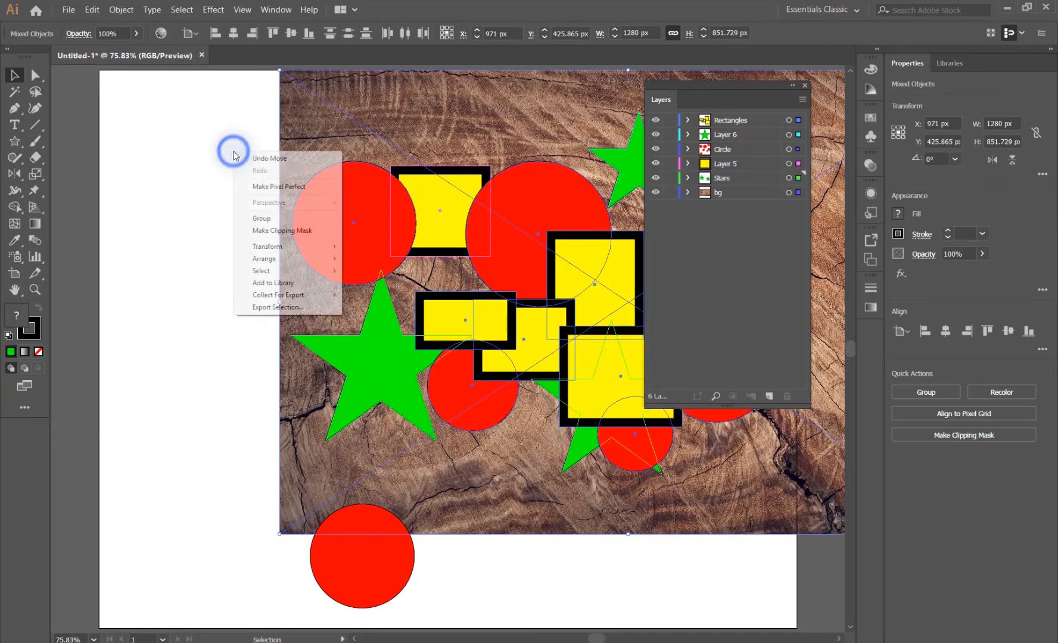
pyautogui.click(265, 155)
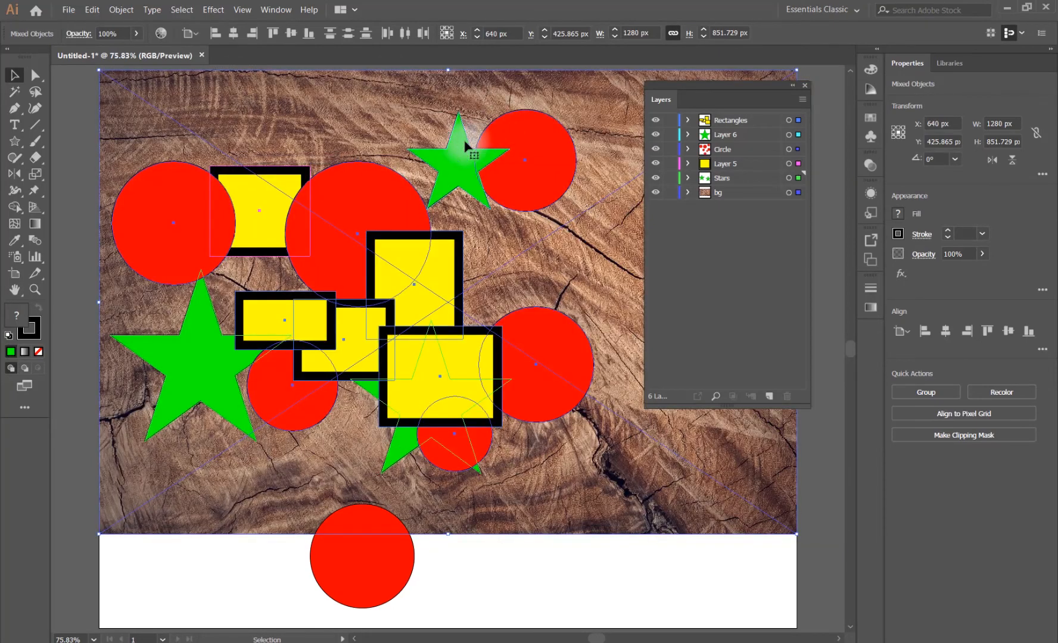
pyautogui.click(834, 134)
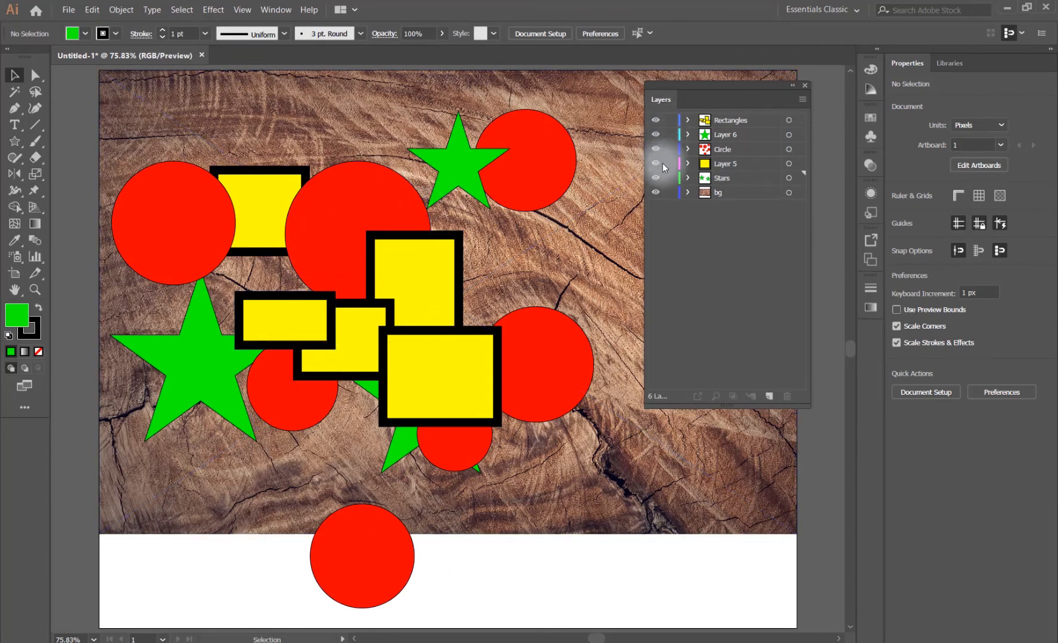
# Step: Lock the bg layer and select the overlapping circles, rectangles and stars above the background
pyautogui.click(670, 194)
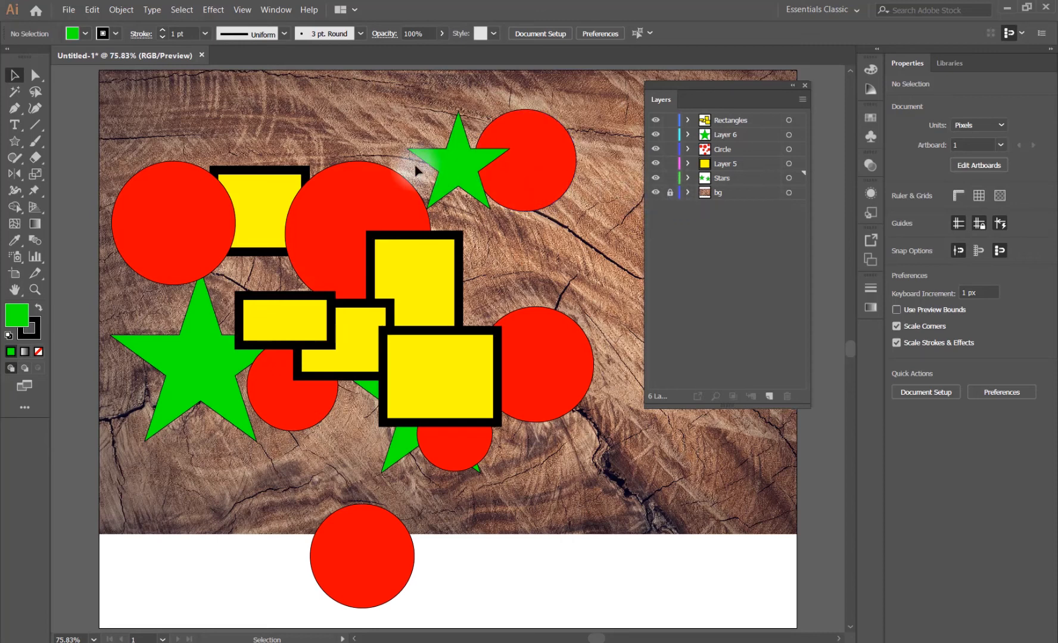
pyautogui.moveTo(116, 101); pyautogui.dragTo(668, 524)
pyautogui.moveTo(179, 110); pyautogui.dragTo(489, 407)
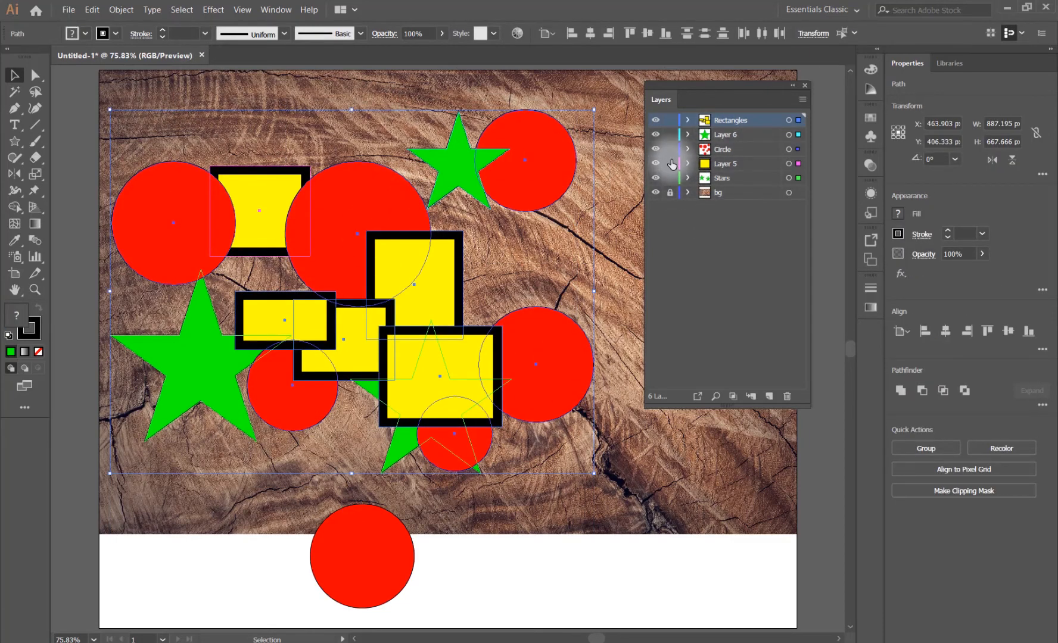
# Step: Lock Layer 5, Circle, Layer 6 and Rectangles, and move the two stars of the Stars layer up to X 371.267 px, Y 487.959 px
pyautogui.moveTo(670, 164); pyautogui.dragTo(671, 134)
pyautogui.click(669, 119)
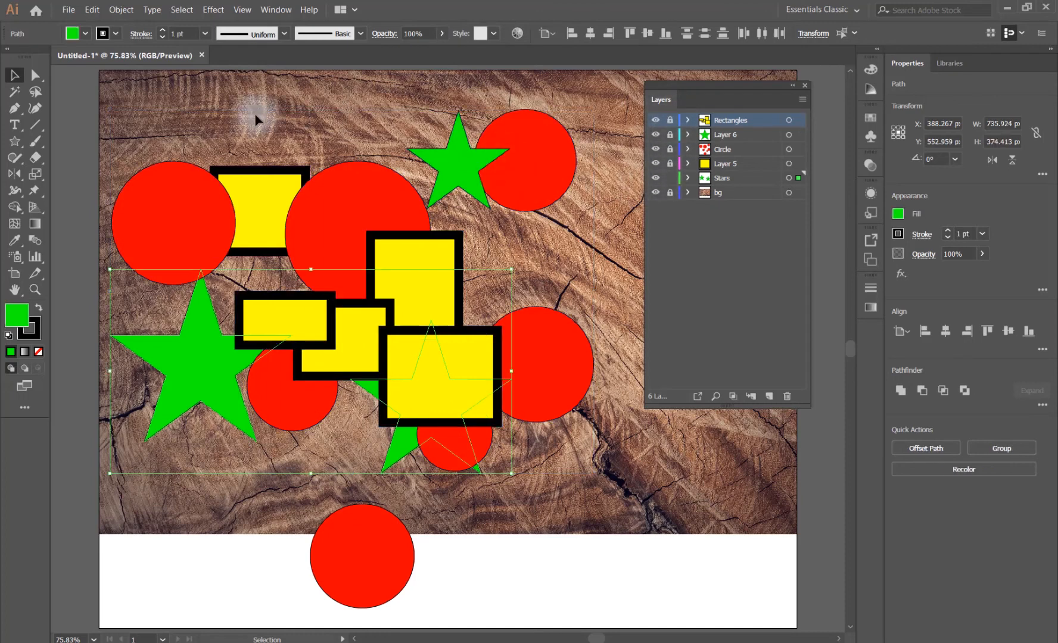
pyautogui.moveTo(401, 437); pyautogui.dragTo(393, 406)
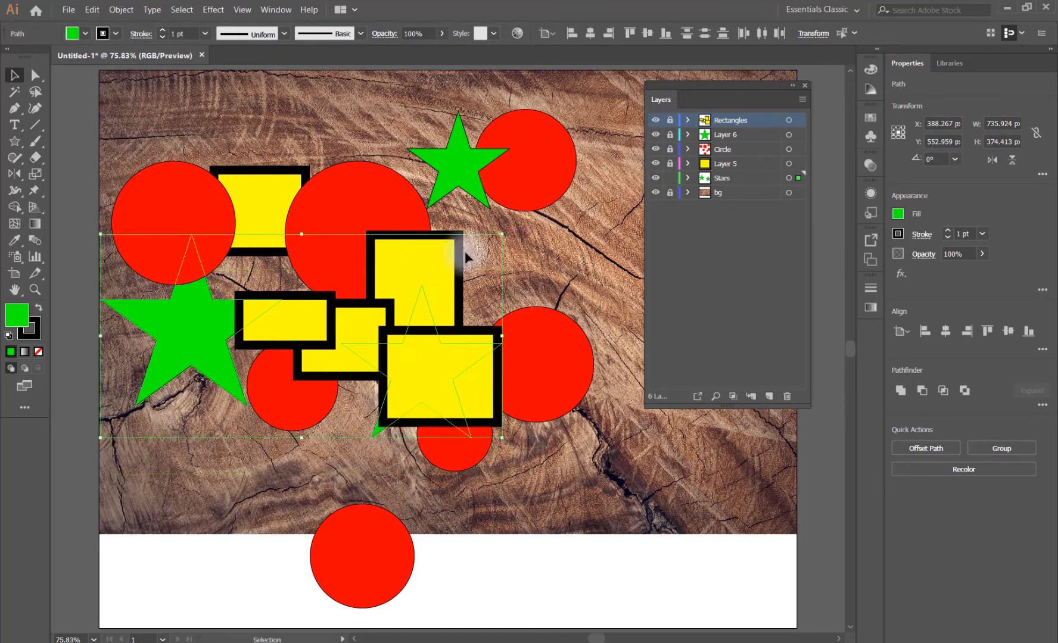
# Step: Unlock Layer 6, select all three stars, and move them down and right to X 413.457 px, Y 441.558 px
pyautogui.click(722, 135)
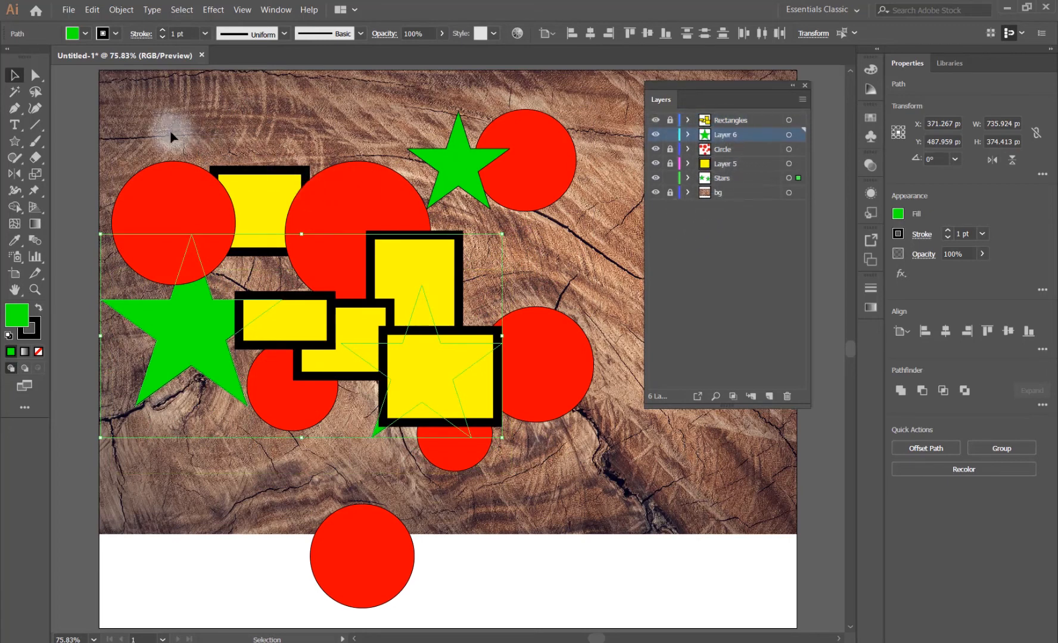
pyautogui.hotkey('ctrl', 'a')
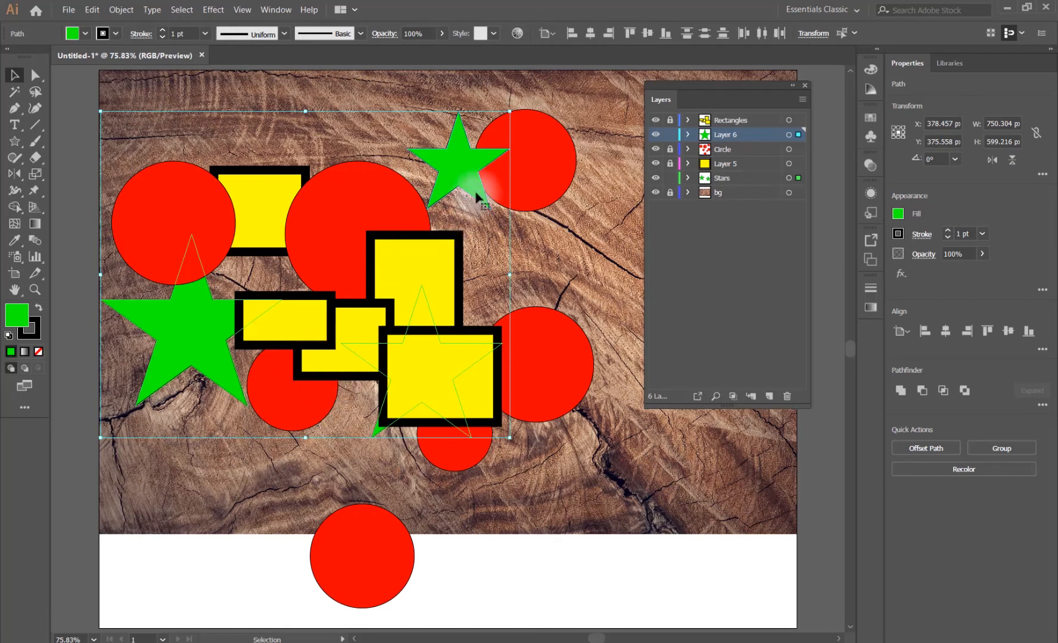
pyautogui.moveTo(477, 195); pyautogui.dragTo(496, 230)
# Step: Unlock Layer 5, Circle and Rectangles, and move the largest red circle to X 445 px, Y 336 px
pyautogui.click(669, 163)
pyautogui.click(670, 149)
pyautogui.click(670, 120)
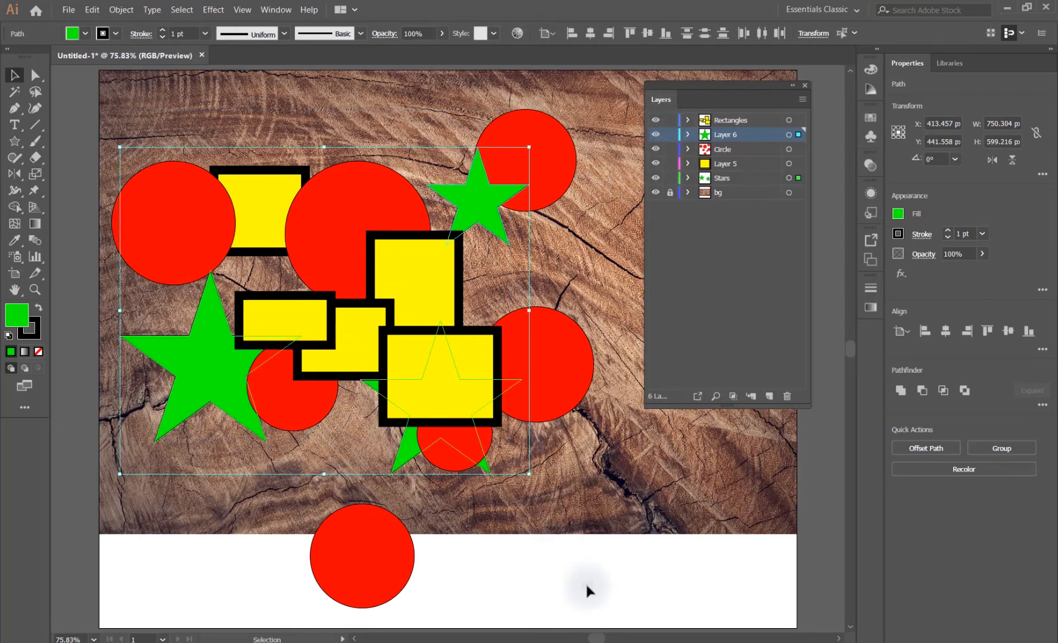
pyautogui.click(476, 554)
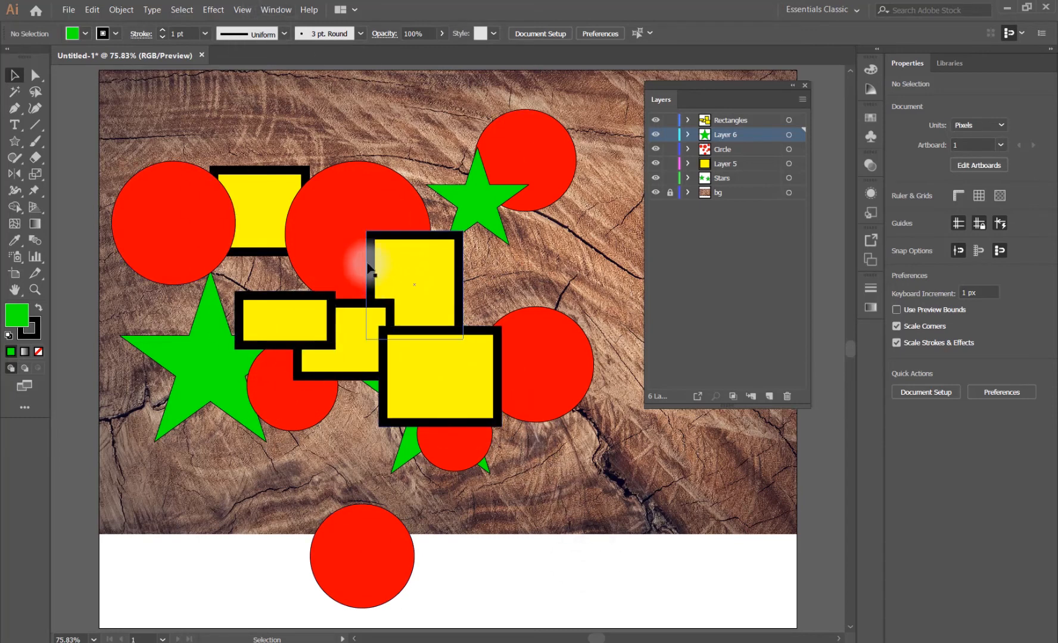
pyautogui.moveTo(323, 221); pyautogui.dragTo(307, 245)
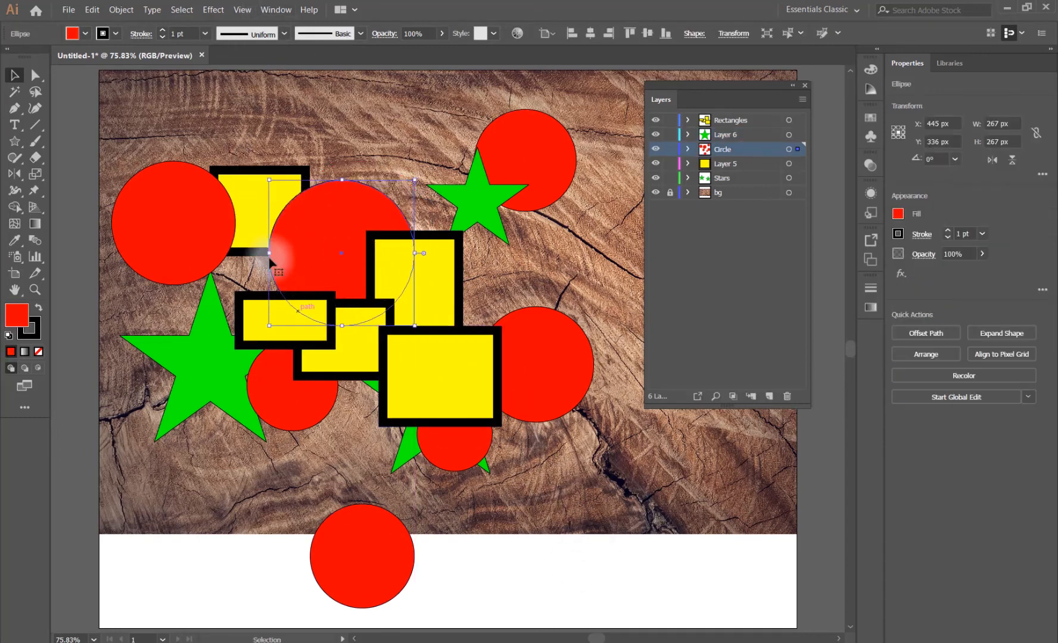
# Step: View the whole document in Outline mode and return it to Preview
pyautogui.click(242, 10)
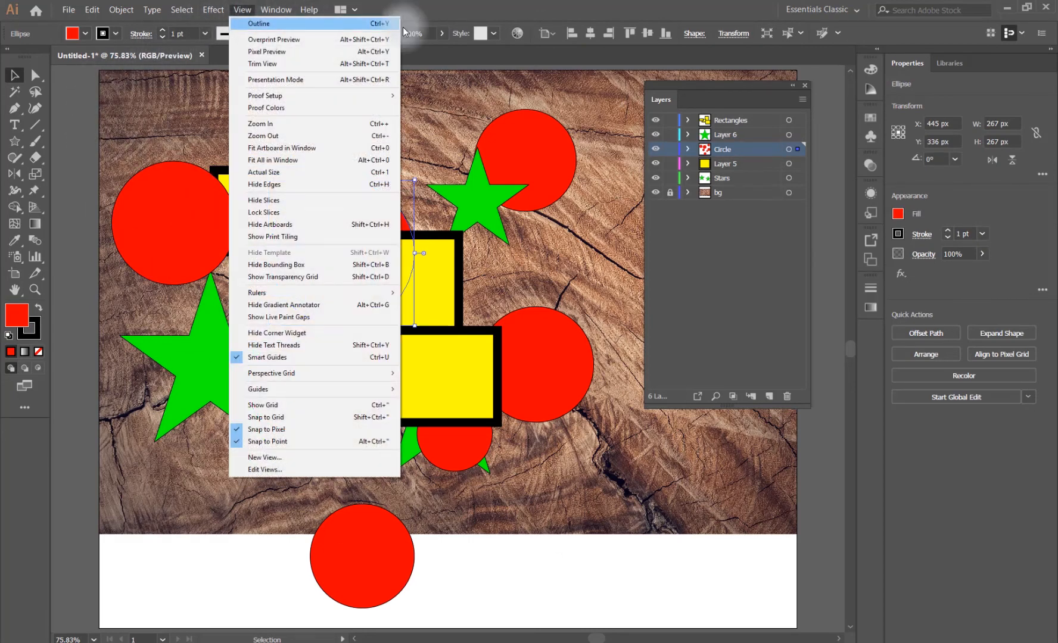
pyautogui.click(379, 24)
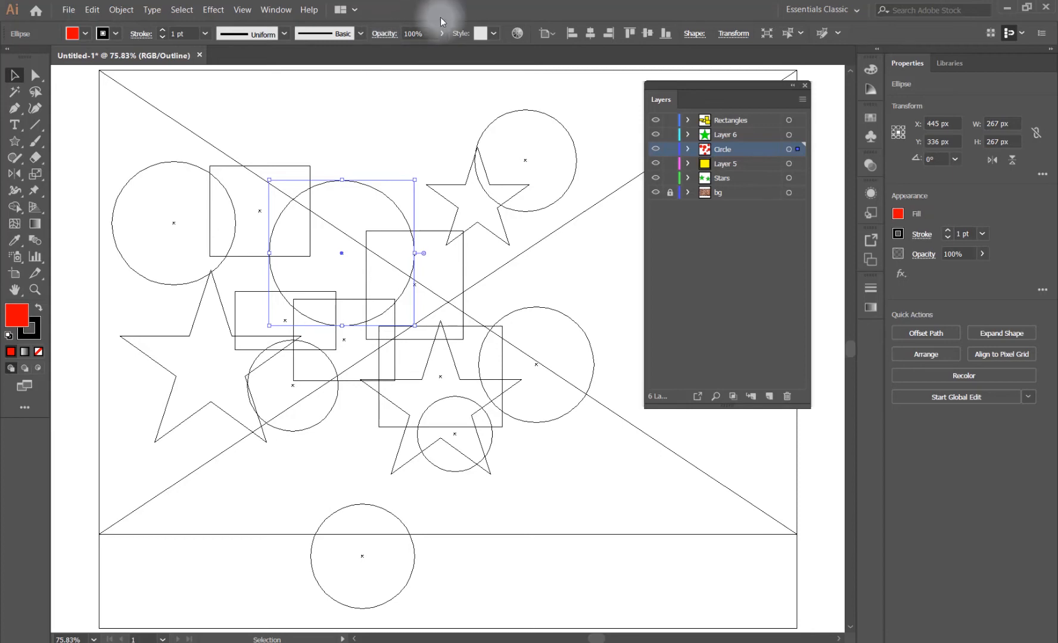
pyautogui.click(242, 9)
pyautogui.click(248, 27)
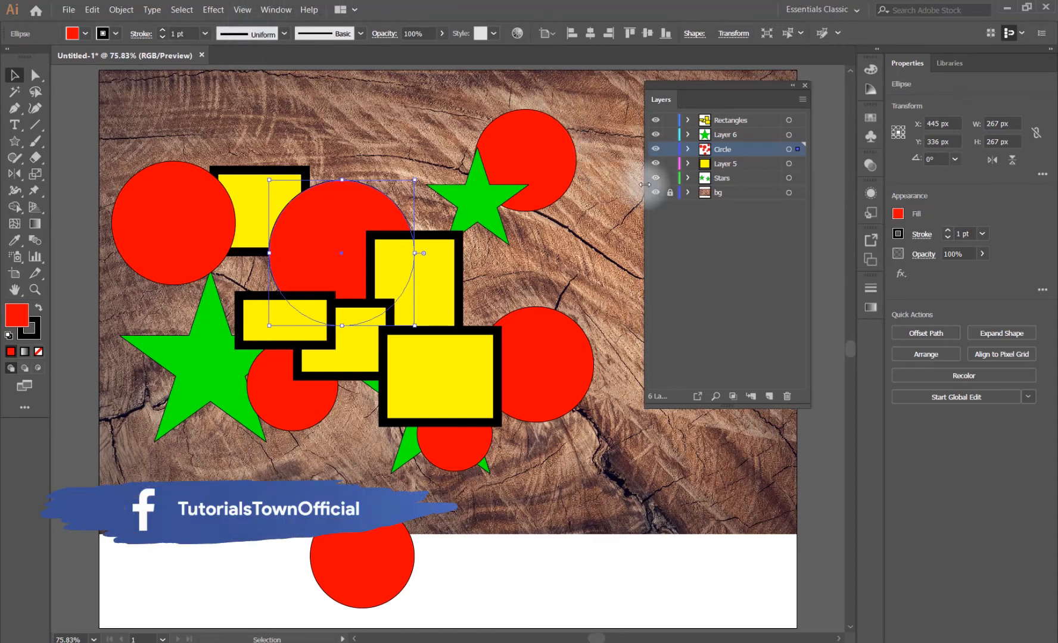
# Step: Show only the Rectangles layer in outline, toggle its visibility, and restore its preview
pyautogui.keyDown('ctrl'); pyautogui.click(656, 124); pyautogui.keyUp('ctrl')
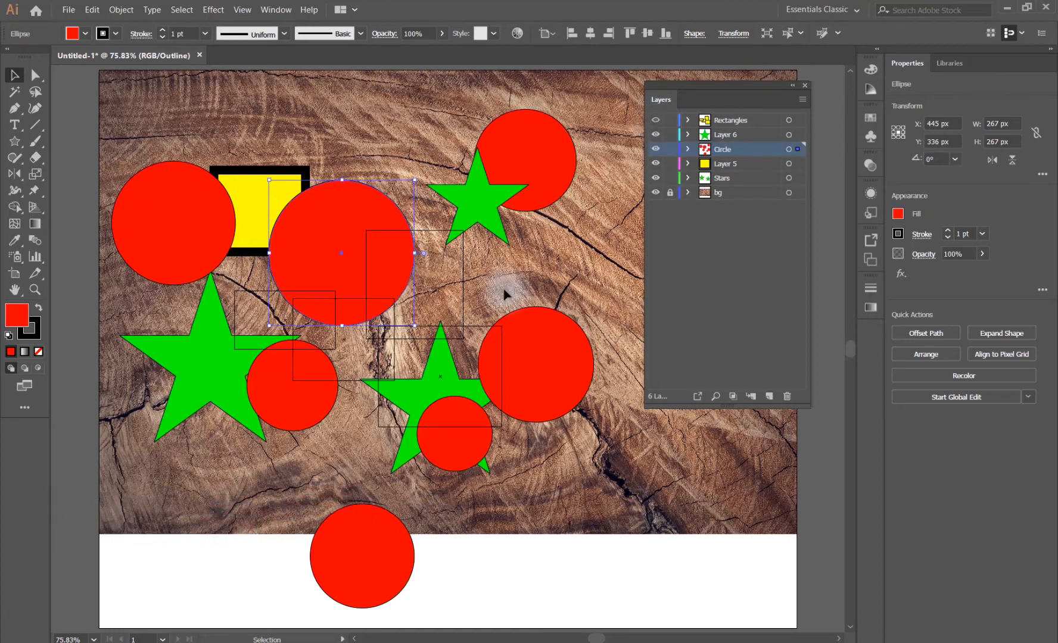
pyautogui.click(656, 120)
pyautogui.click(656, 119)
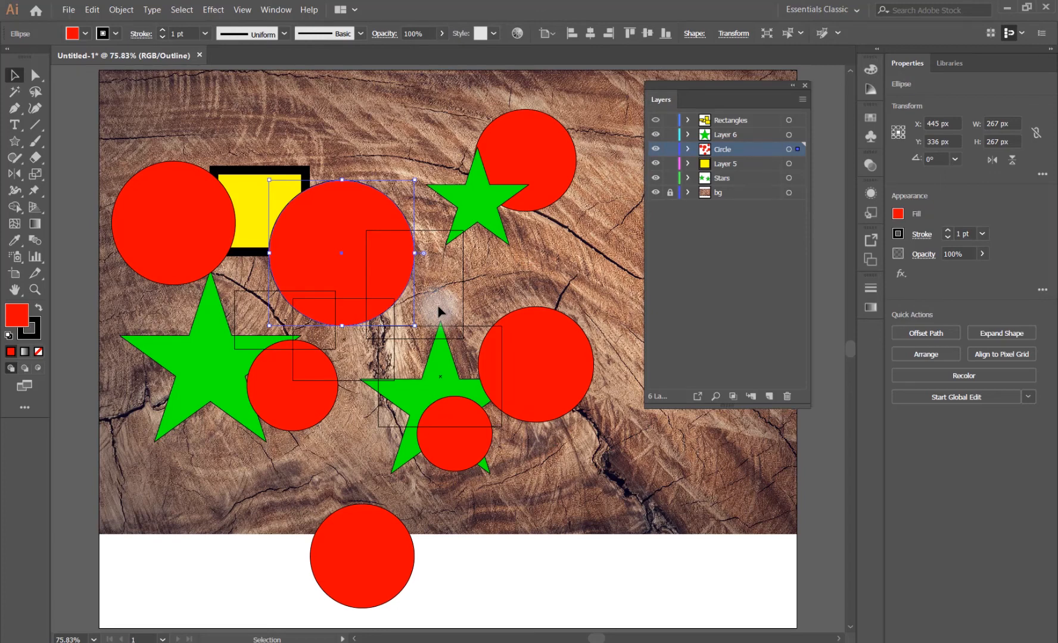
pyautogui.keyDown('ctrl'); pyautogui.click(655, 121); pyautogui.keyUp('ctrl')
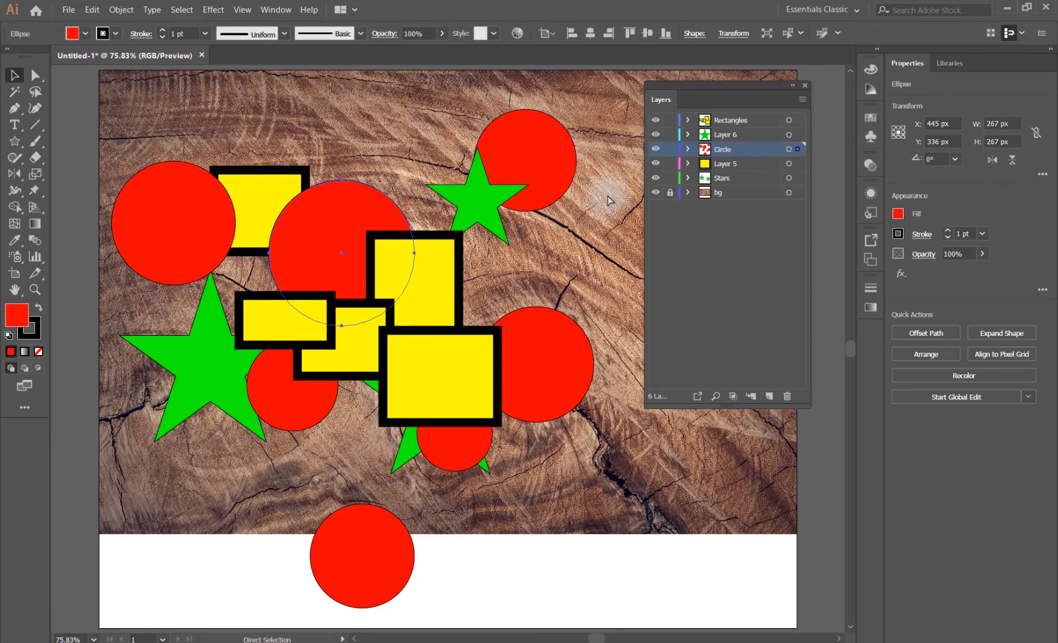
# Step: Show only the Circle layer in outline, and restore its preview with the Selection tool active
pyautogui.keyDown('ctrl'); pyautogui.click(655, 150); pyautogui.keyUp('ctrl')
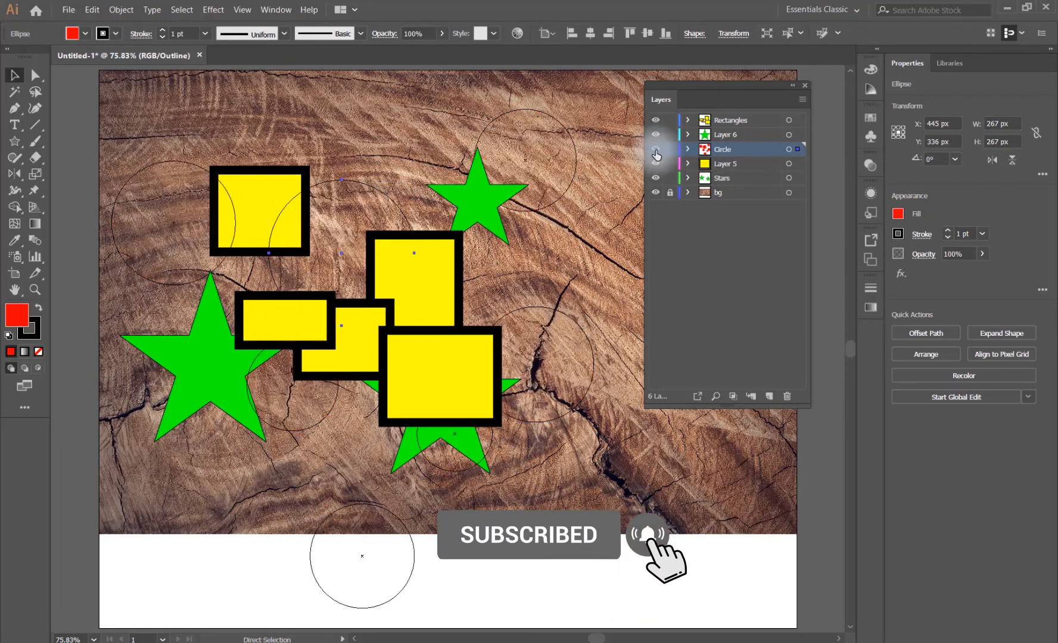
pyautogui.press('v')
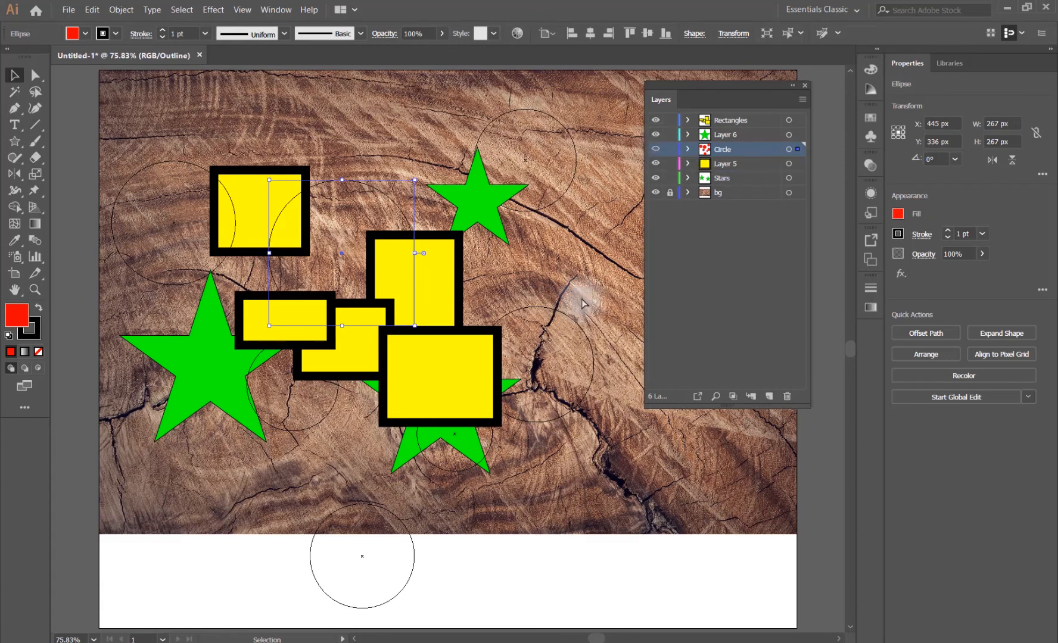
pyautogui.press('a')
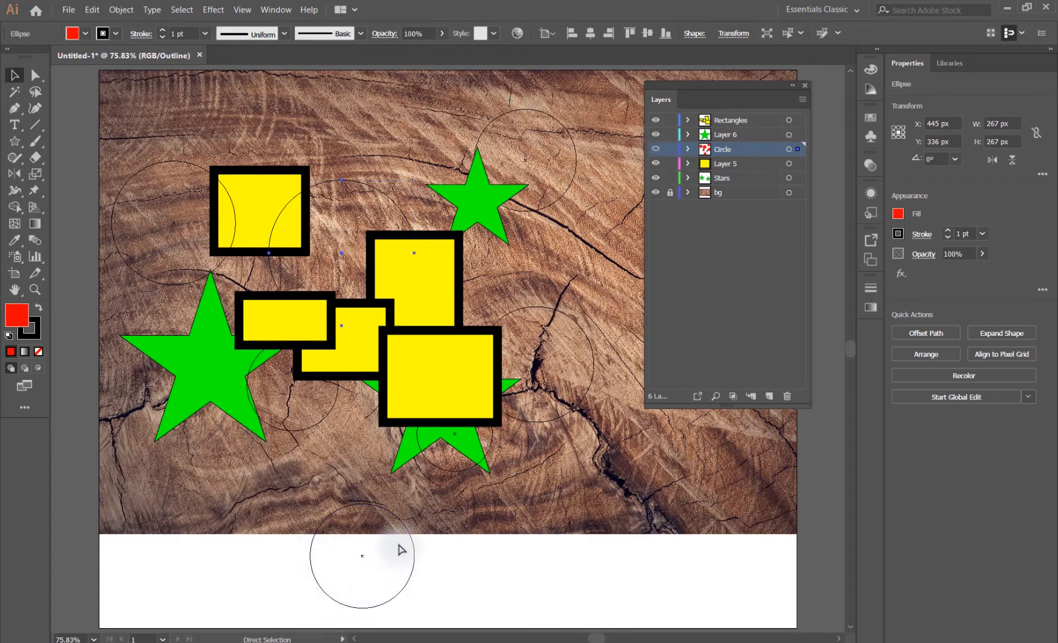
pyautogui.click(655, 149)
pyautogui.hotkey('ctrl', 'y')
pyautogui.press('v')
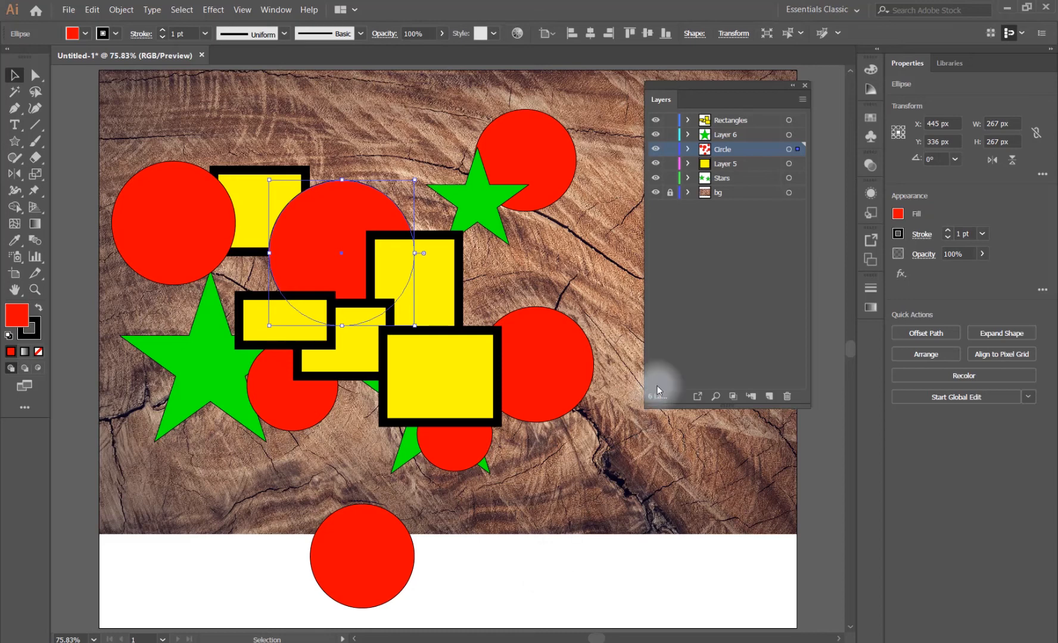
# Step: Hide every layer except Circle
pyautogui.keyDown('alt'); pyautogui.click(655, 153); pyautogui.keyUp('alt')
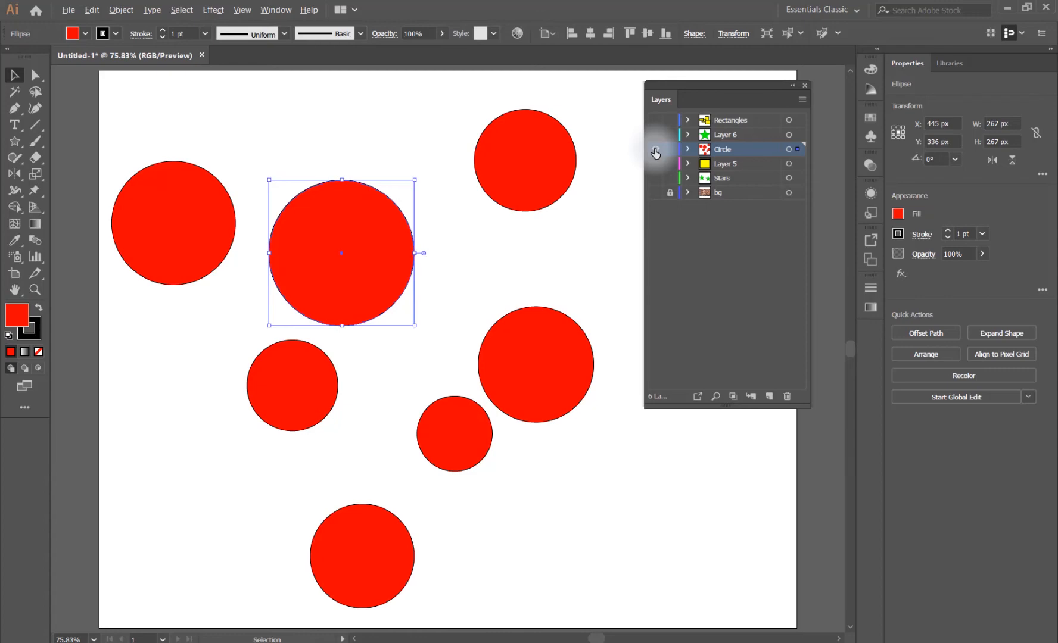
# Step: Show all layers again, and view the Rectangles layer and Layer 6 each on its own, restoring the other layers each time
pyautogui.keyDown('alt'); pyautogui.click(655, 150); pyautogui.keyUp('alt')
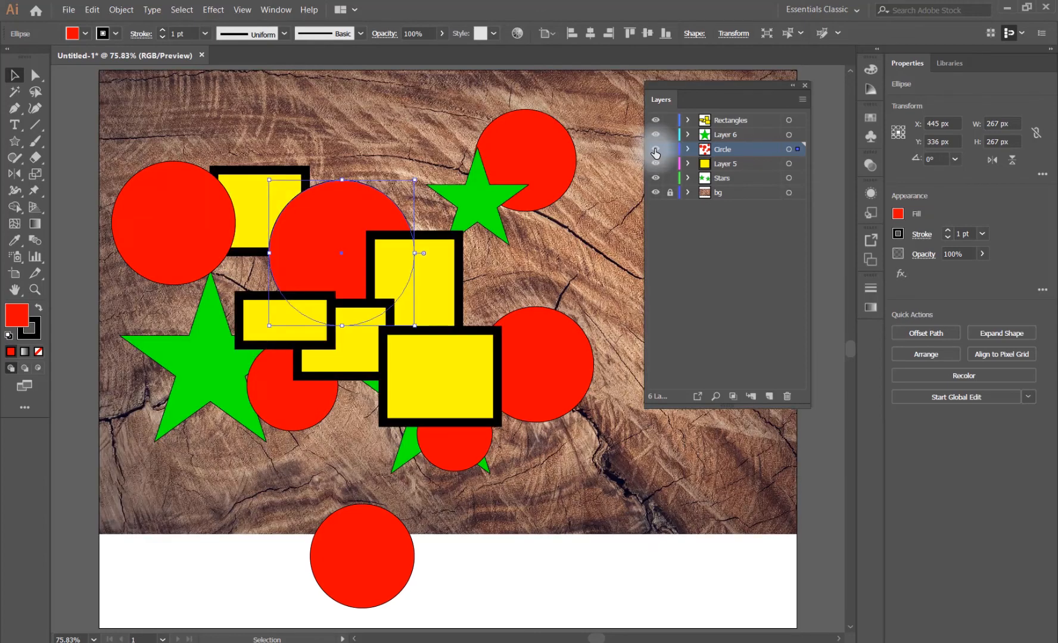
pyautogui.keyDown('alt'); pyautogui.click(655, 120); pyautogui.keyUp('alt')
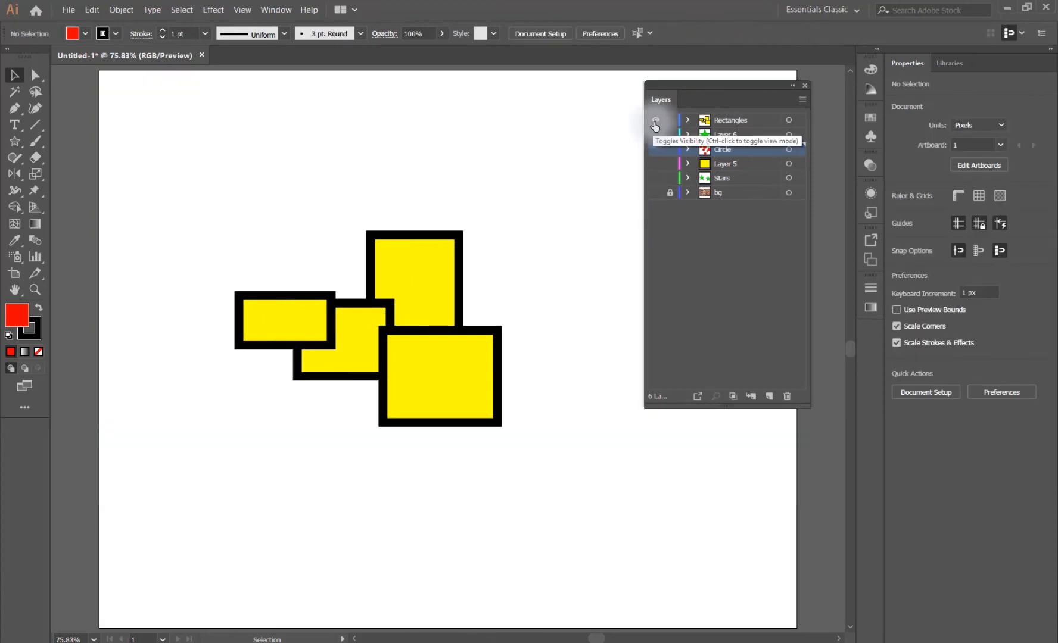
pyautogui.keyDown('alt'); pyautogui.click(655, 120); pyautogui.keyUp('alt')
pyautogui.keyDown('alt'); pyautogui.click(655, 135); pyautogui.keyUp('alt')
pyautogui.keyDown('alt'); pyautogui.click(655, 134); pyautogui.keyUp('alt')
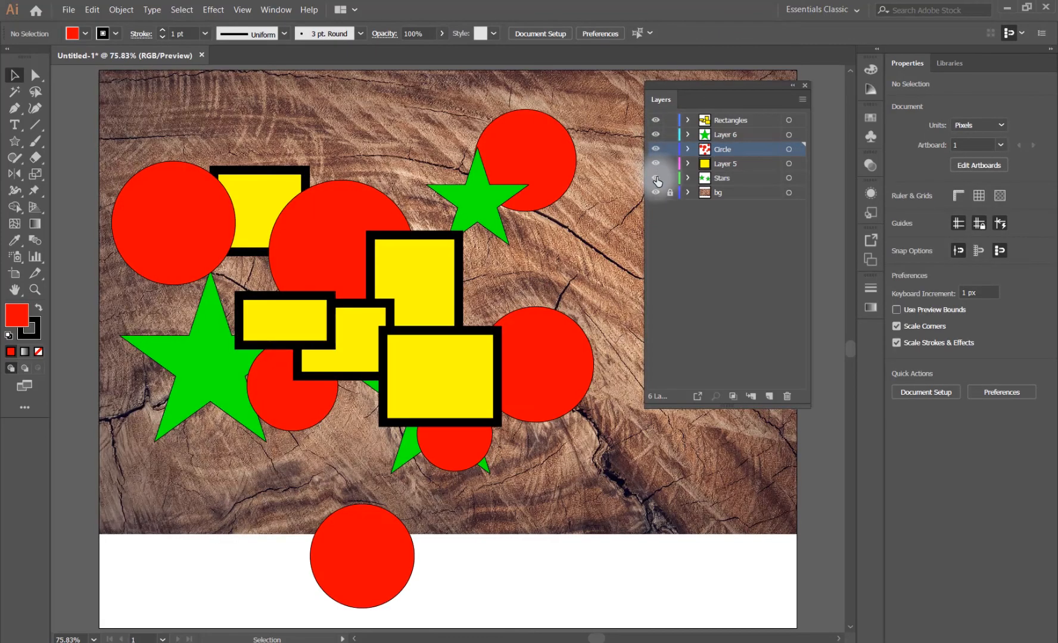
# Step: View the Stars layer and the bg layer each on its own, restoring all layers after each
pyautogui.keyDown('alt'); pyautogui.click(655, 178); pyautogui.keyUp('alt')
pyautogui.keyDown('alt'); pyautogui.click(656, 178); pyautogui.keyUp('alt')
pyautogui.keyDown('alt'); pyautogui.click(655, 192); pyautogui.keyUp('alt')
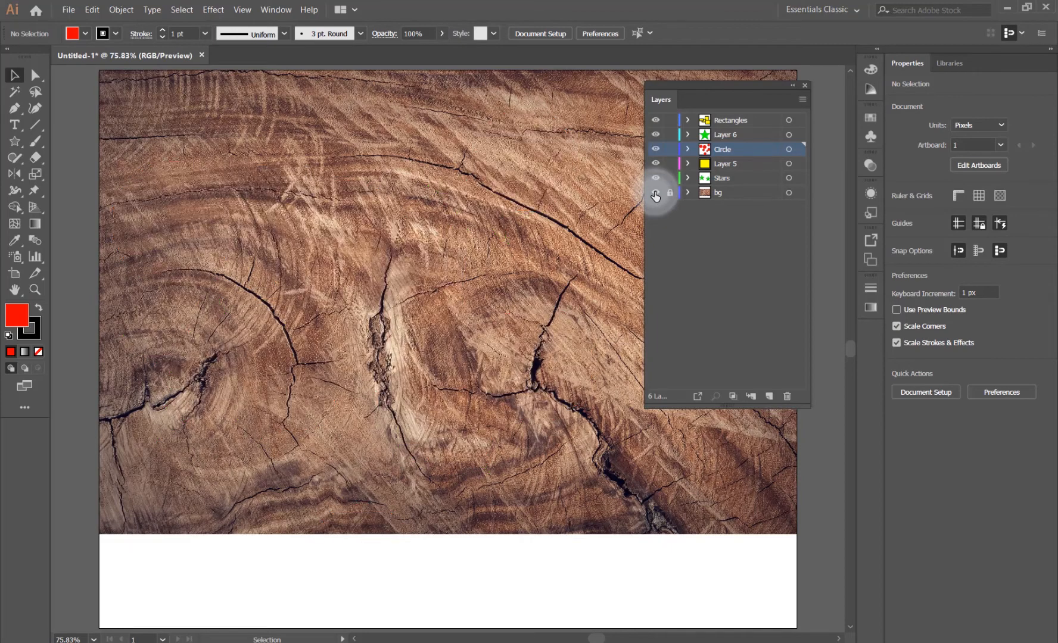
pyautogui.keyDown('alt'); pyautogui.click(655, 192); pyautogui.keyUp('alt')
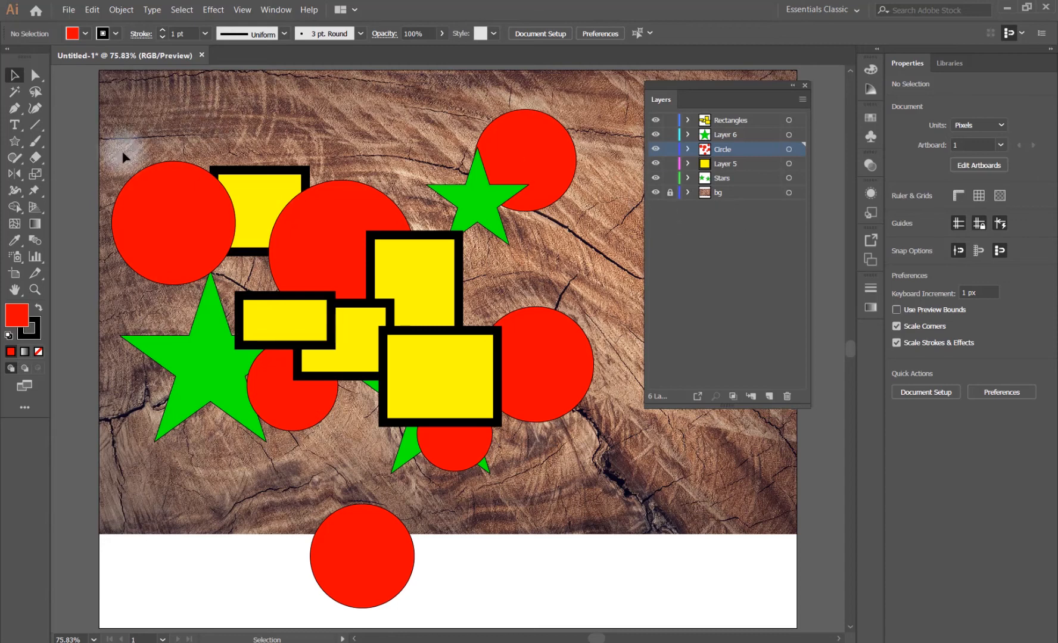
# Step: Try selecting the circles with a marquee over all the artwork and by adding them one at a time, and clear each selection
pyautogui.moveTo(81, 105); pyautogui.dragTo(709, 626)
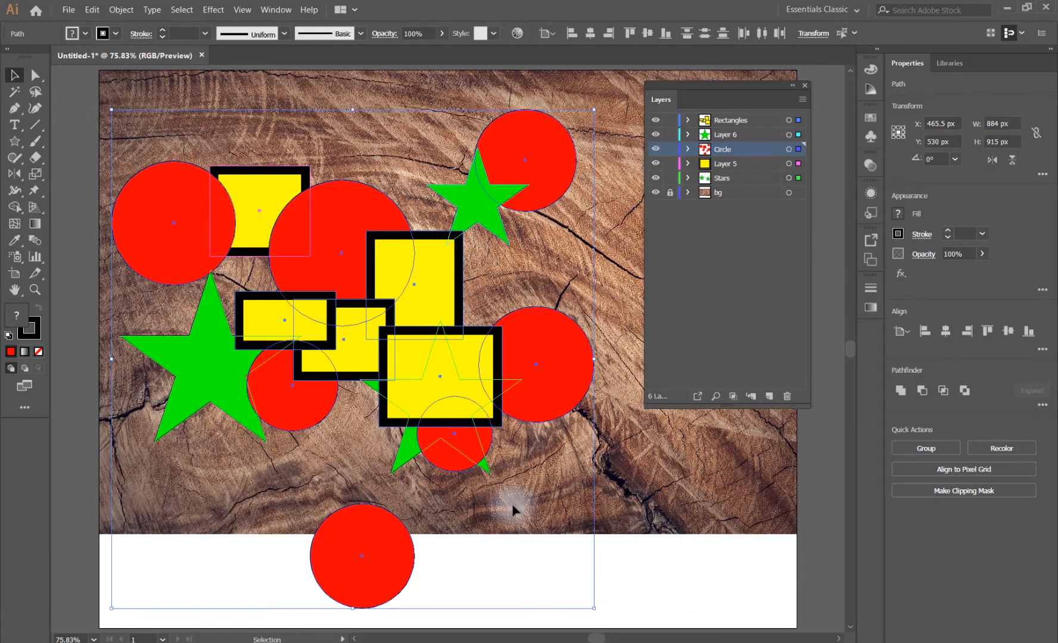
pyautogui.click(655, 574)
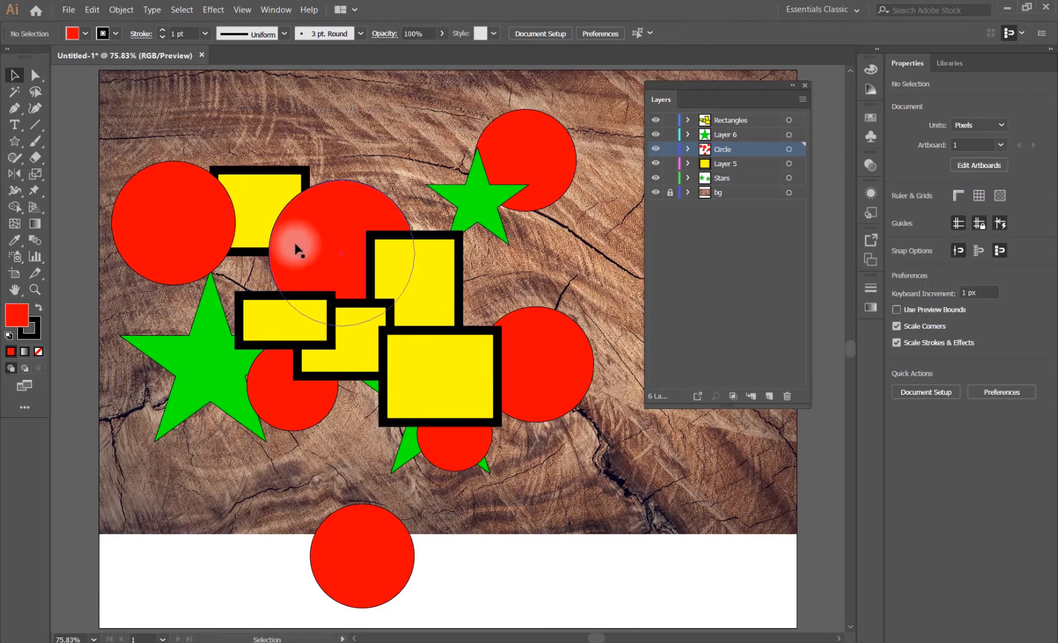
pyautogui.click(189, 207)
pyautogui.keyDown('shift'); pyautogui.click(327, 220); pyautogui.keyUp('shift')
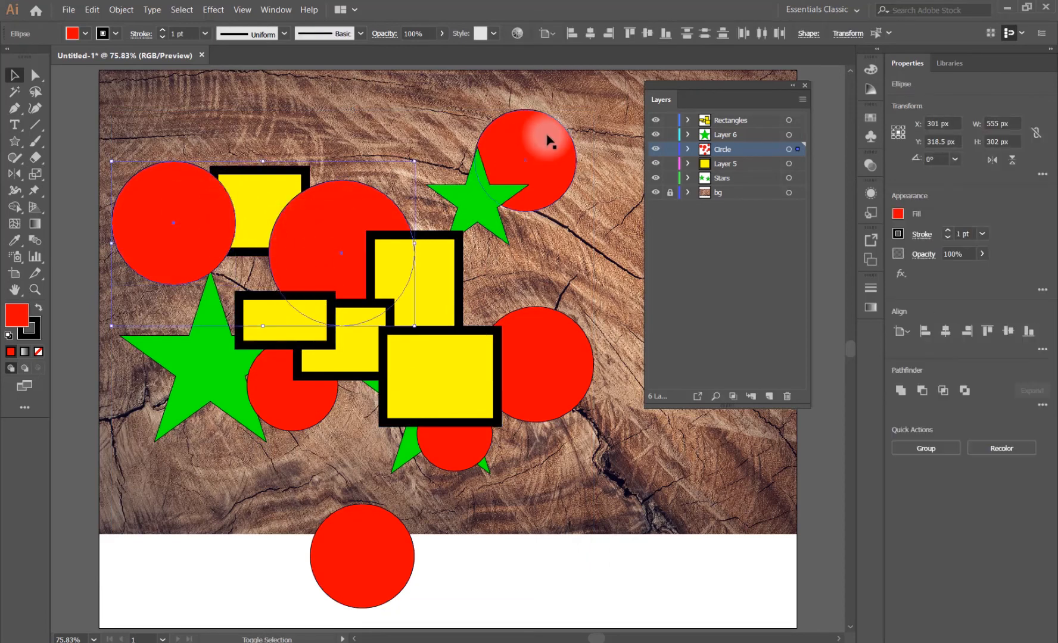
pyautogui.keyDown('shift'); pyautogui.click(550, 137); pyautogui.keyUp('shift')
pyautogui.keyDown('shift'); pyautogui.click(561, 356); pyautogui.keyUp('shift')
pyautogui.keyDown('shift'); pyautogui.click(456, 441); pyautogui.keyUp('shift')
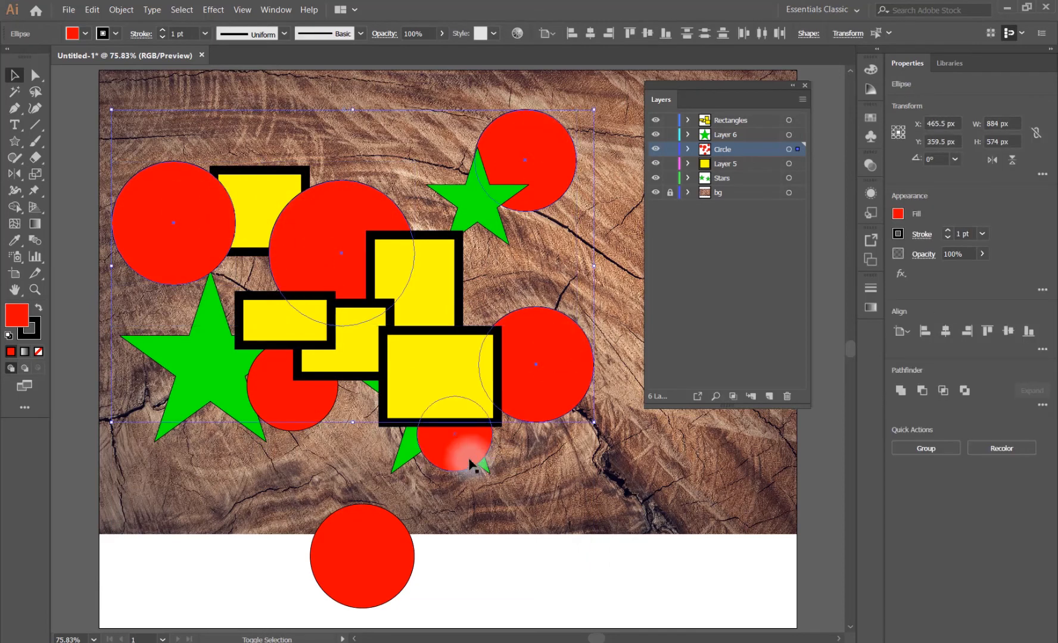
pyautogui.keyDown('shift'); pyautogui.click(289, 409); pyautogui.keyUp('shift')
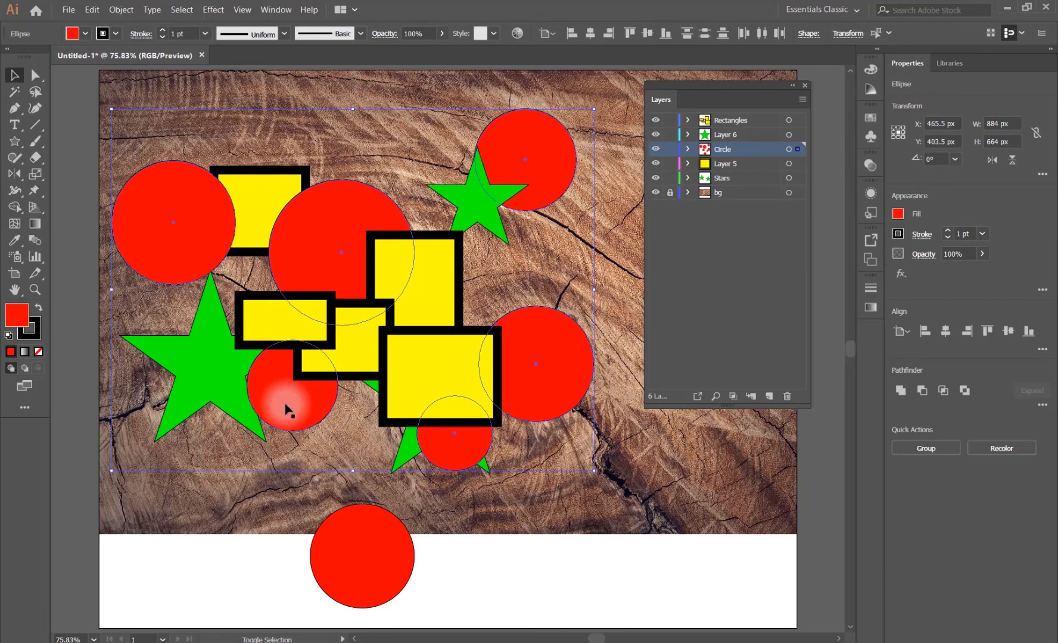
pyautogui.click(523, 579)
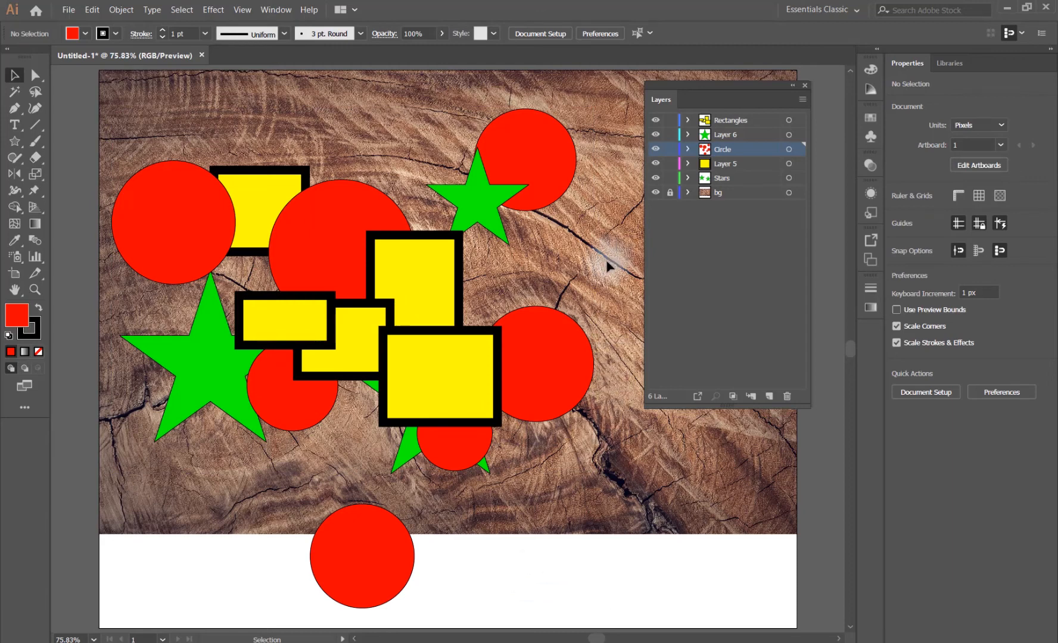
# Step: Lock every layer except Circle, and unlock all the layers, including bg
pyautogui.keyDown('alt'); pyautogui.click(666, 148); pyautogui.keyUp('alt')
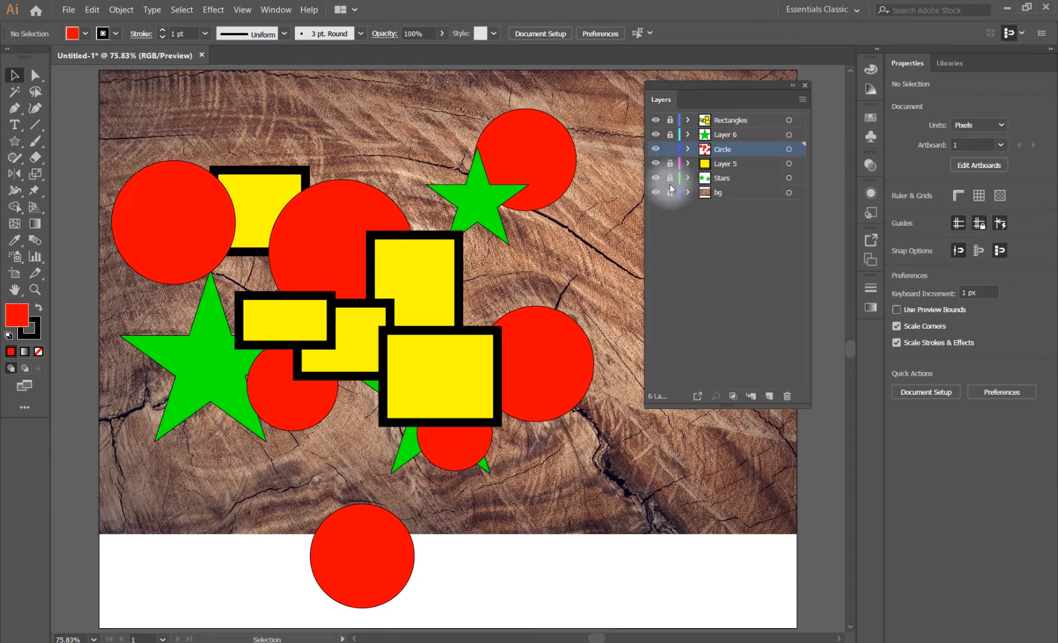
pyautogui.moveTo(670, 192); pyautogui.dragTo(672, 112)
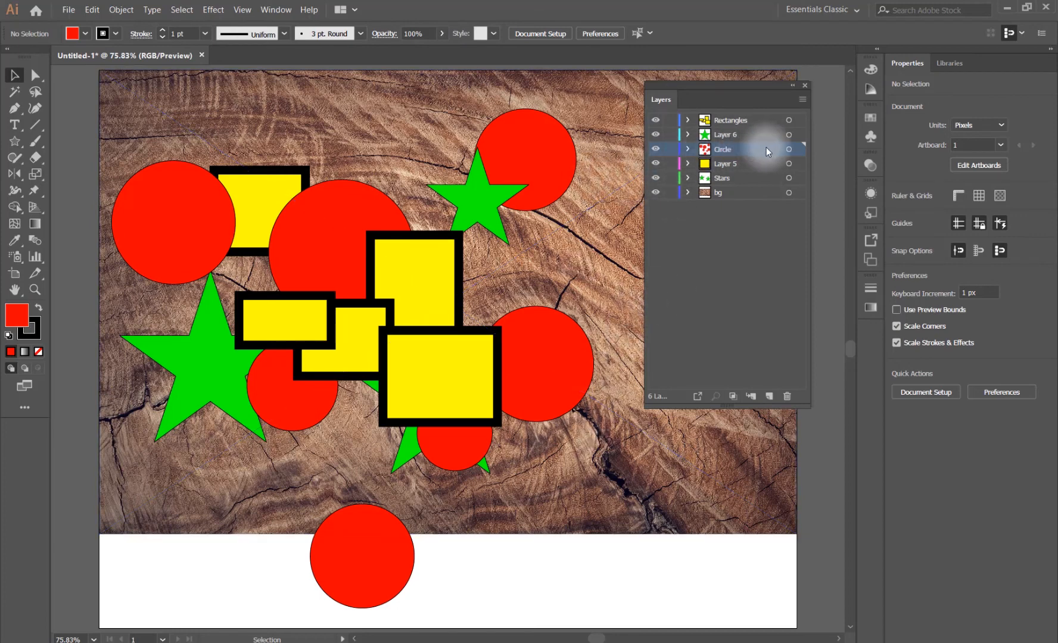
# Step: Select everything on the Circle layer at once, try several fill swatches, settle on pink, and deselect
pyautogui.click(797, 149)
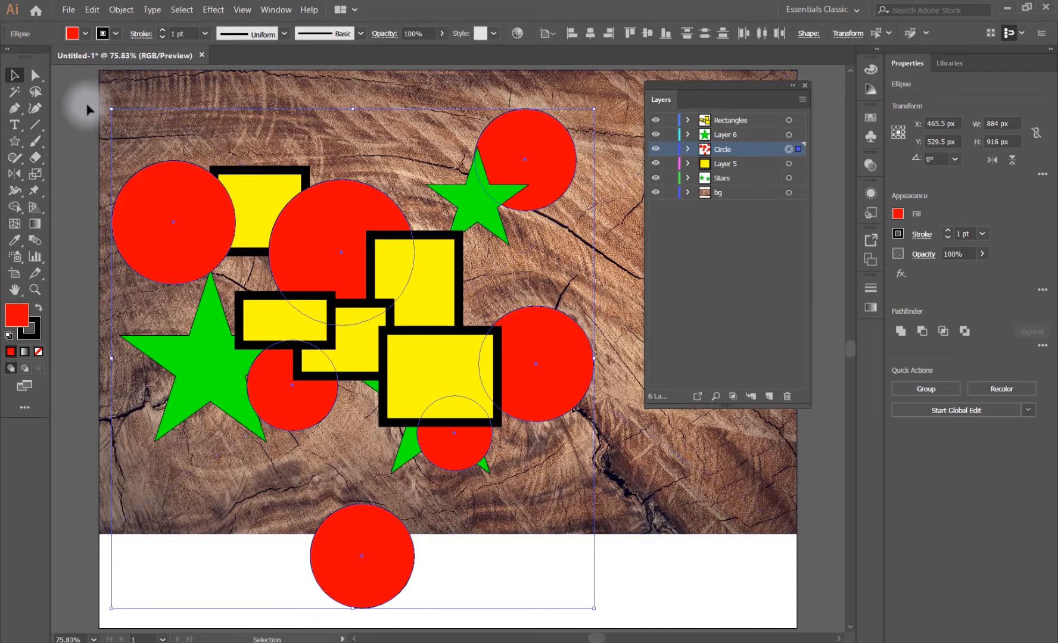
pyautogui.click(84, 33)
pyautogui.click(58, 67)
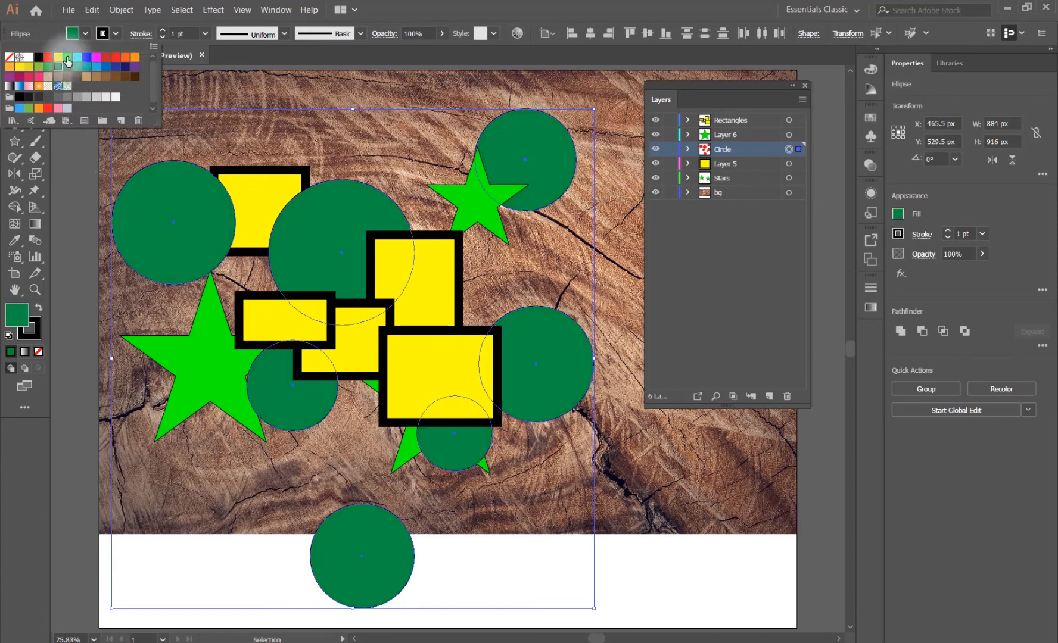
pyautogui.click(67, 57)
pyautogui.click(77, 58)
pyautogui.click(135, 58)
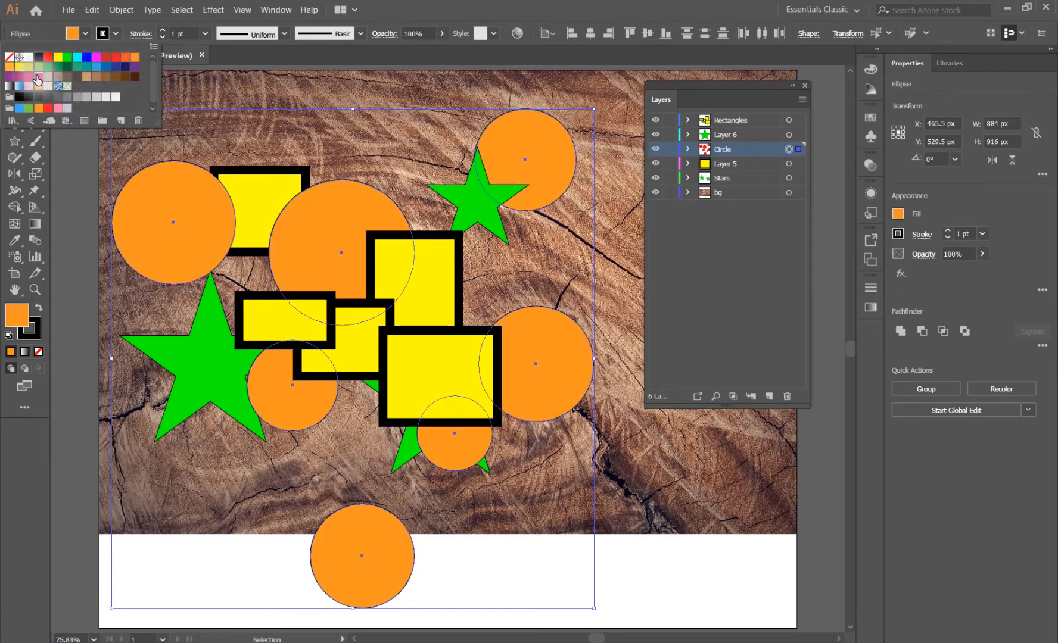
pyautogui.click(37, 77)
pyautogui.click(520, 572)
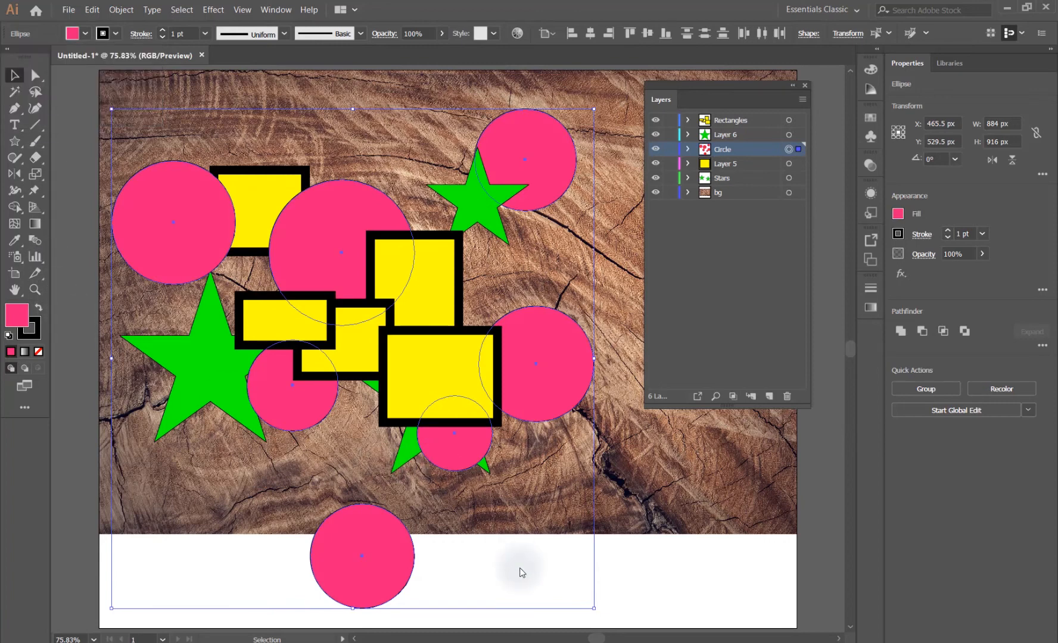
pyautogui.click(676, 372)
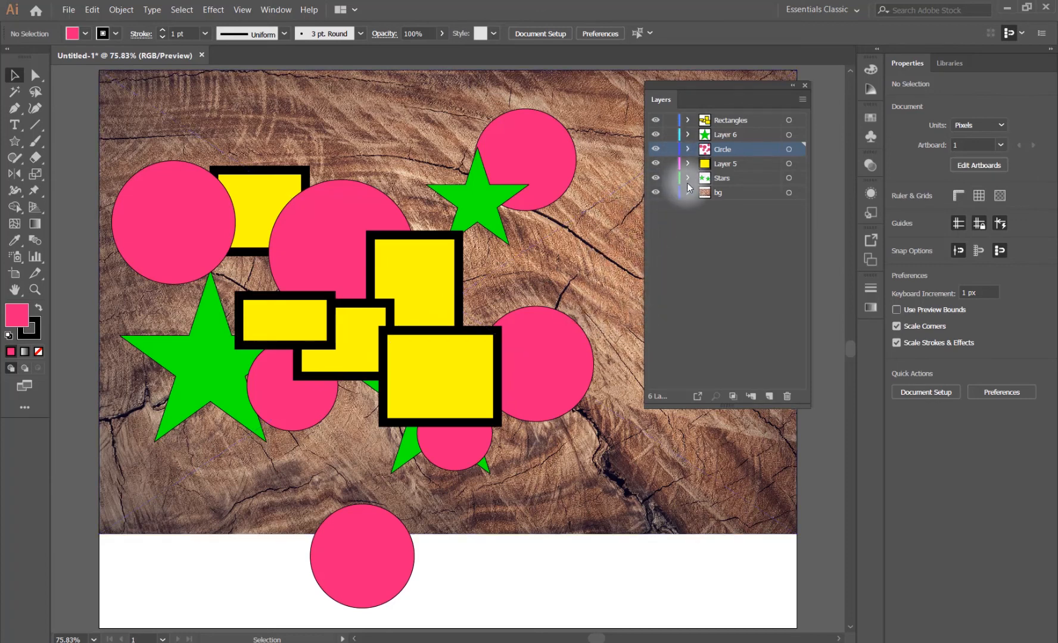
# Step: Select the wood background image, the small star on Layer 6 and the large star on the Stars layer in turn
pyautogui.click(473, 509)
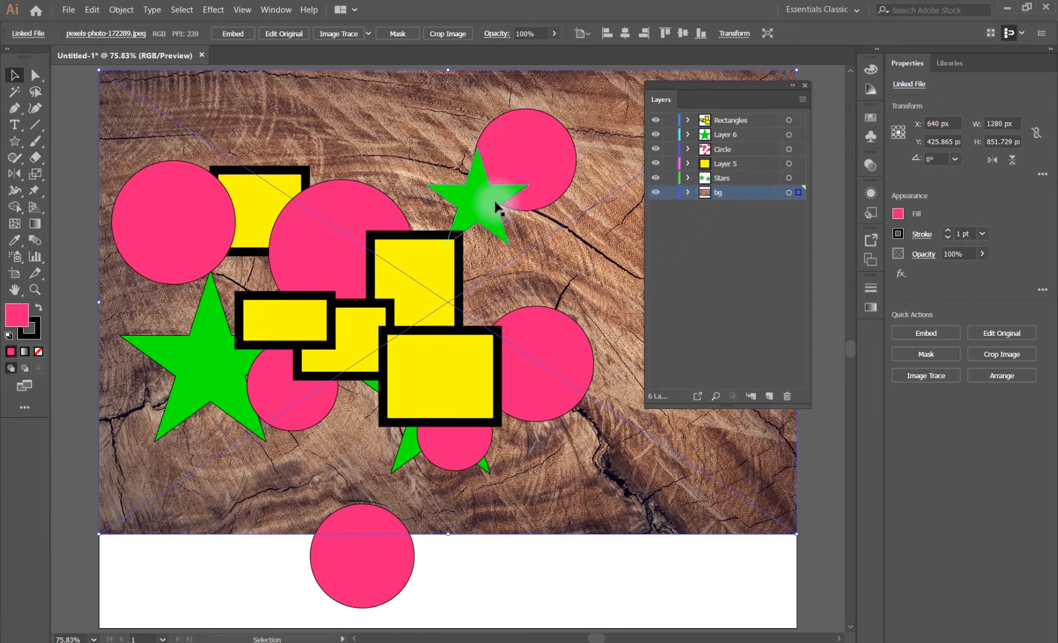
pyautogui.click(476, 205)
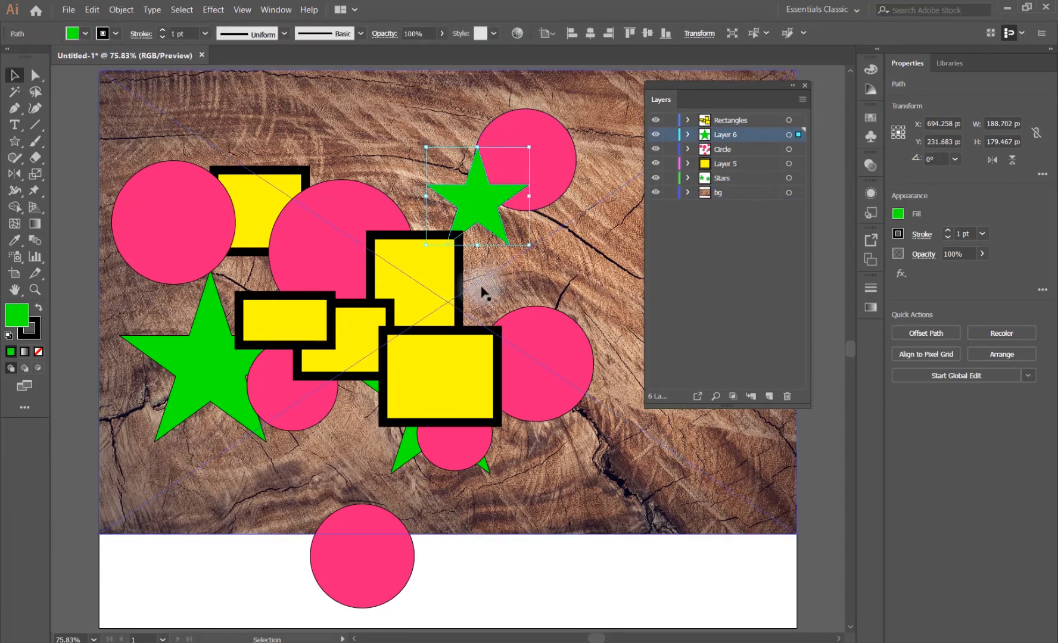
pyautogui.click(217, 389)
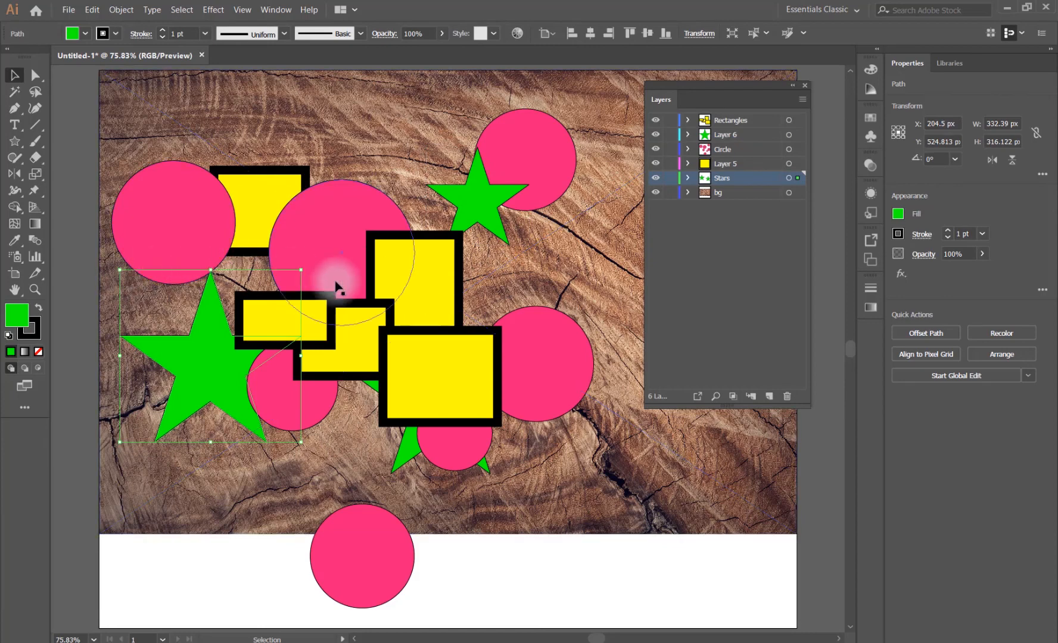
# Step: Hide the bg layer, and move the large star to about X 242.5, Y 703 px and the tall rectangle to about X 844, Y 300.5 px
pyautogui.click(655, 192)
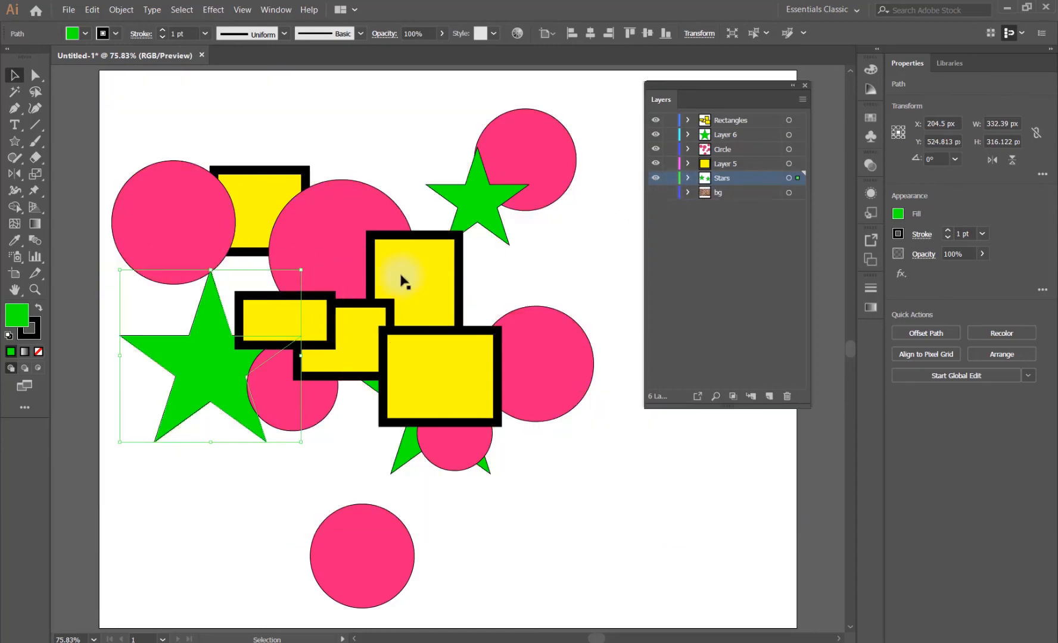
pyautogui.moveTo(195, 342); pyautogui.dragTo(217, 439)
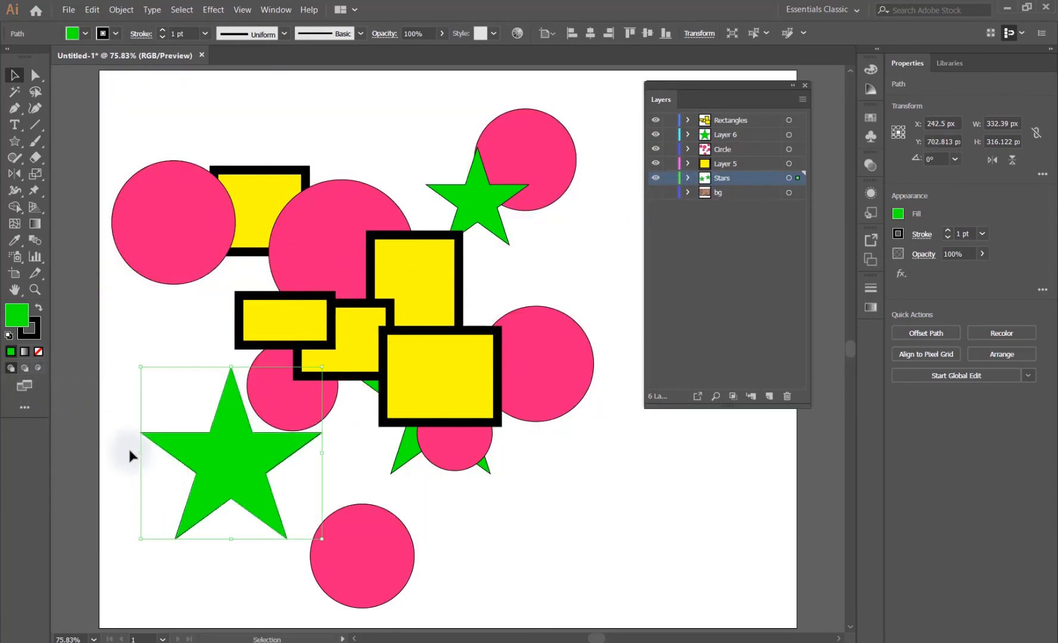
pyautogui.moveTo(437, 324); pyautogui.dragTo(522, 308)
# Step: Switch the document to Outline view, and select the circle below the moved rectangle and the star overlapping the lower rectangle in turn
pyautogui.hotkey('ctrl', 'y')
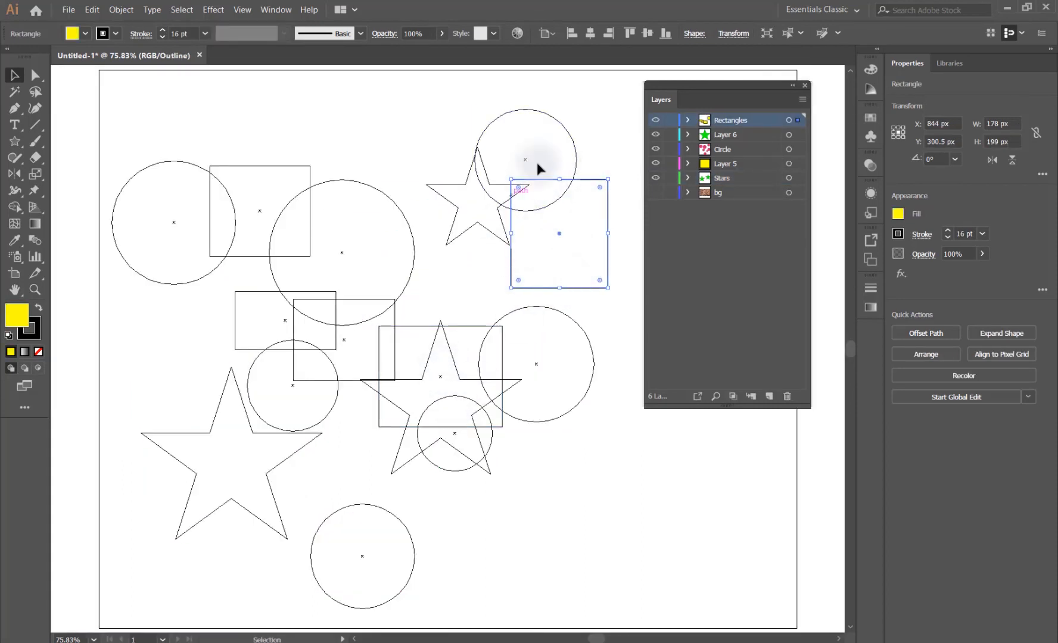
pyautogui.click(581, 321)
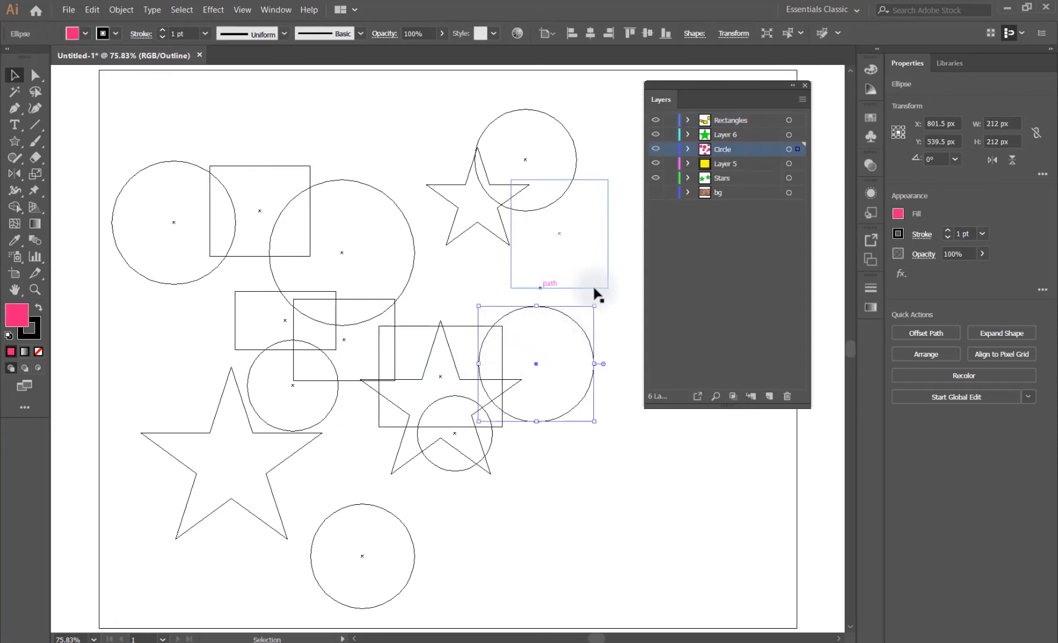
pyautogui.click(437, 349)
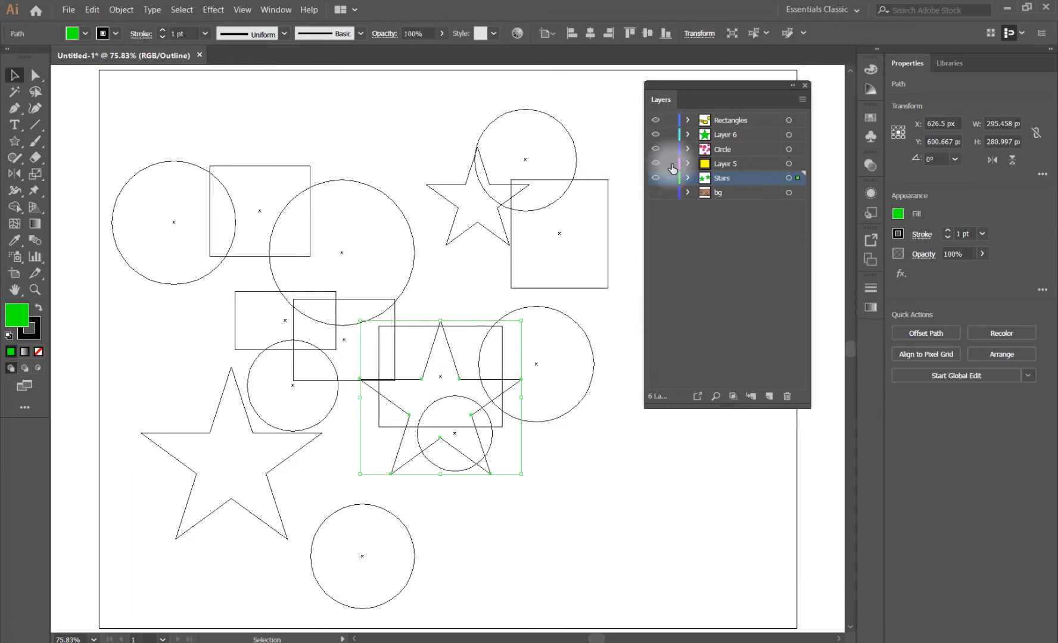
# Step: Show the bg layer in Outline view and hide it again
pyautogui.click(655, 193)
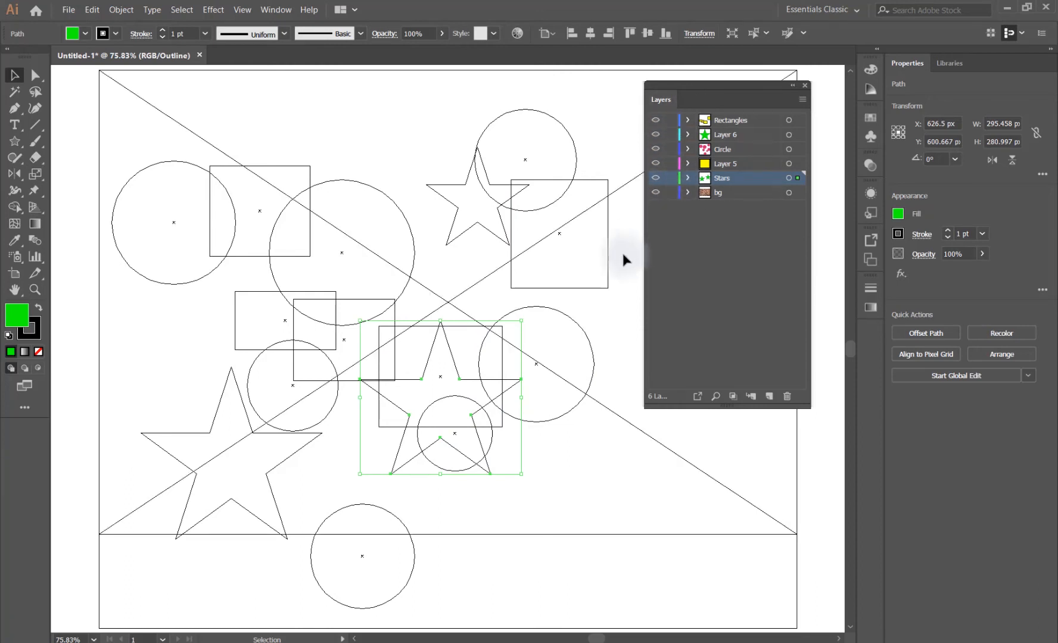
pyautogui.click(655, 192)
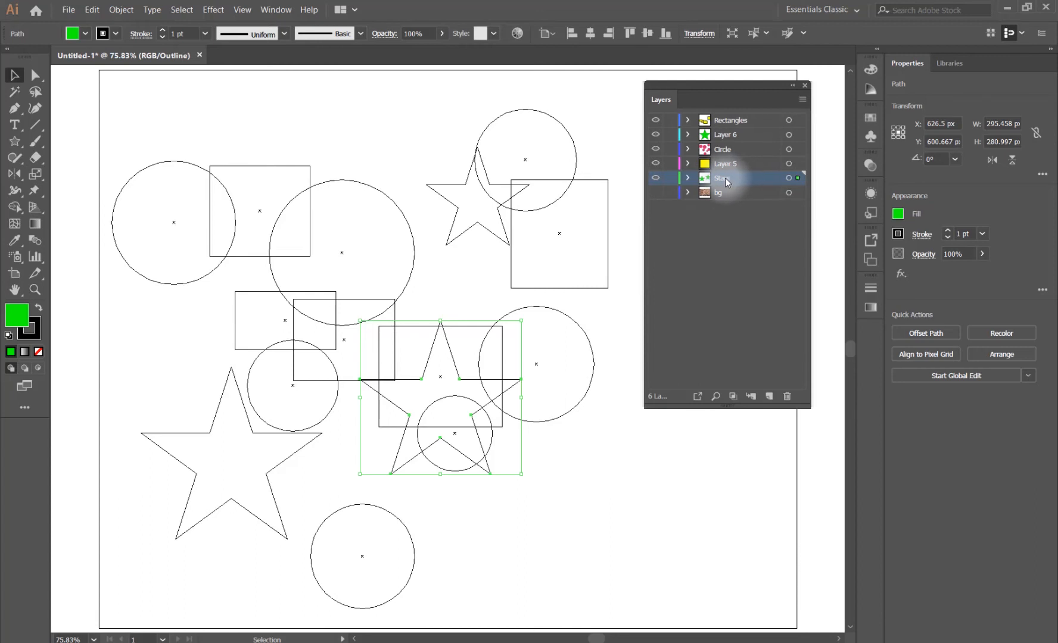
# Step: Open the Stars layer's options and set its layer color to Burgundy
pyautogui.doubleClick(758, 177)
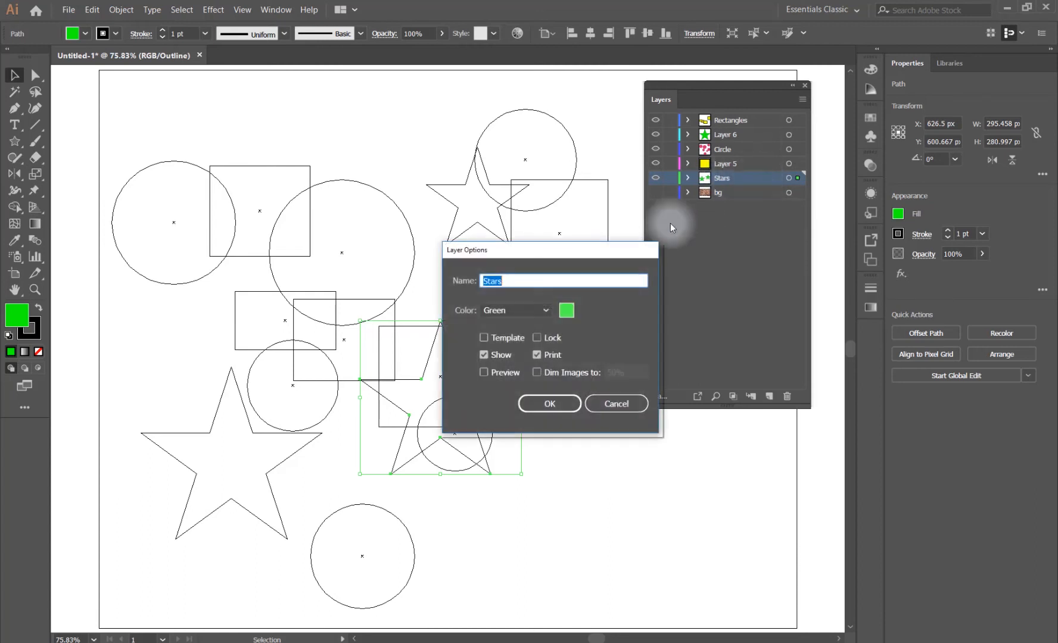
pyautogui.moveTo(572, 250); pyautogui.dragTo(571, 127)
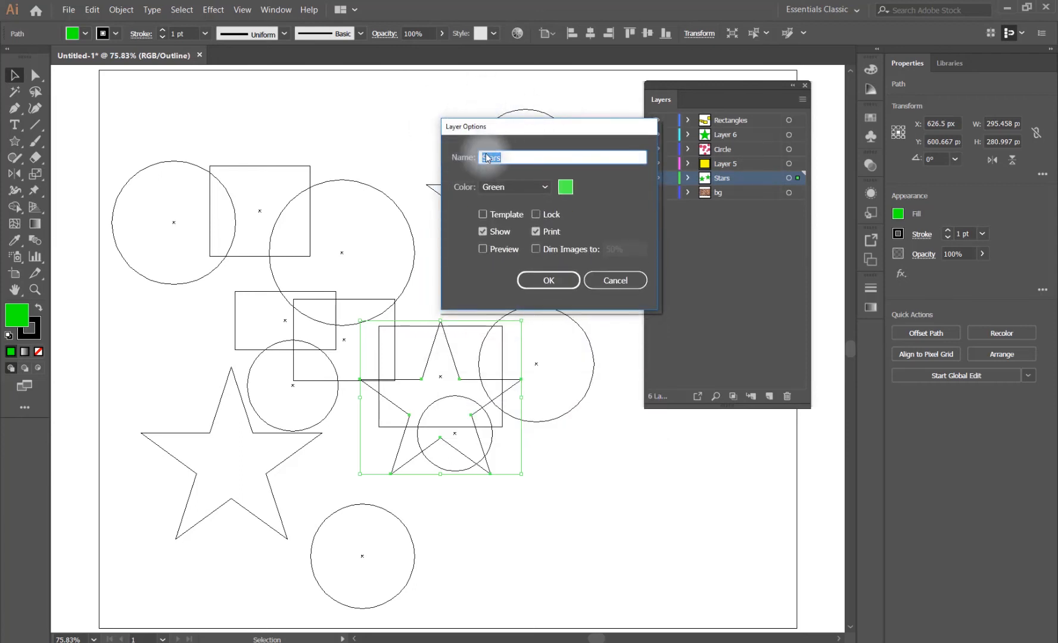
pyautogui.click(494, 188)
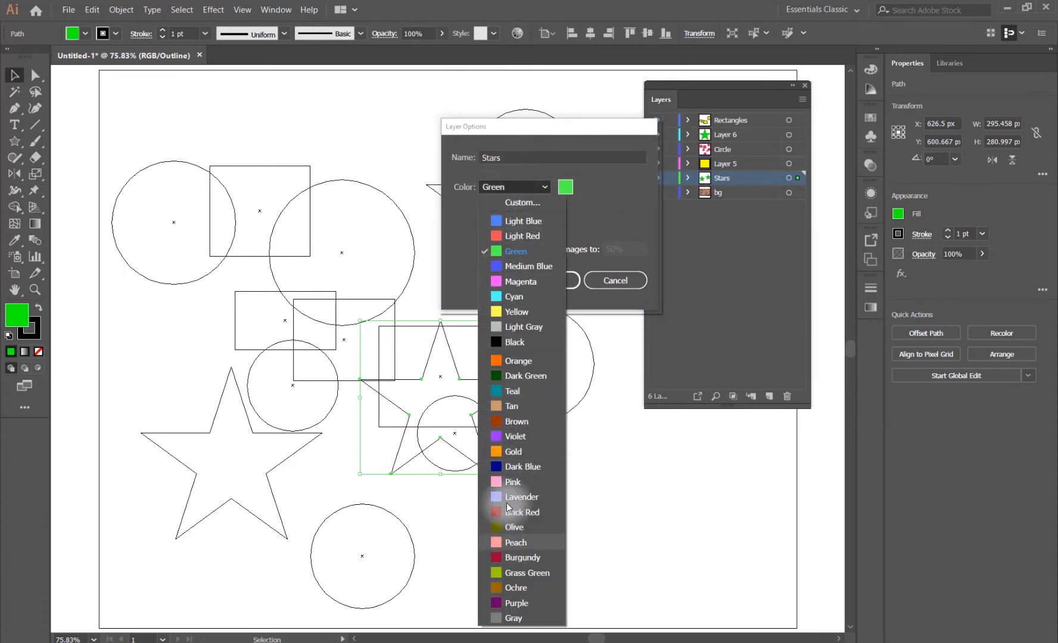
pyautogui.click(492, 559)
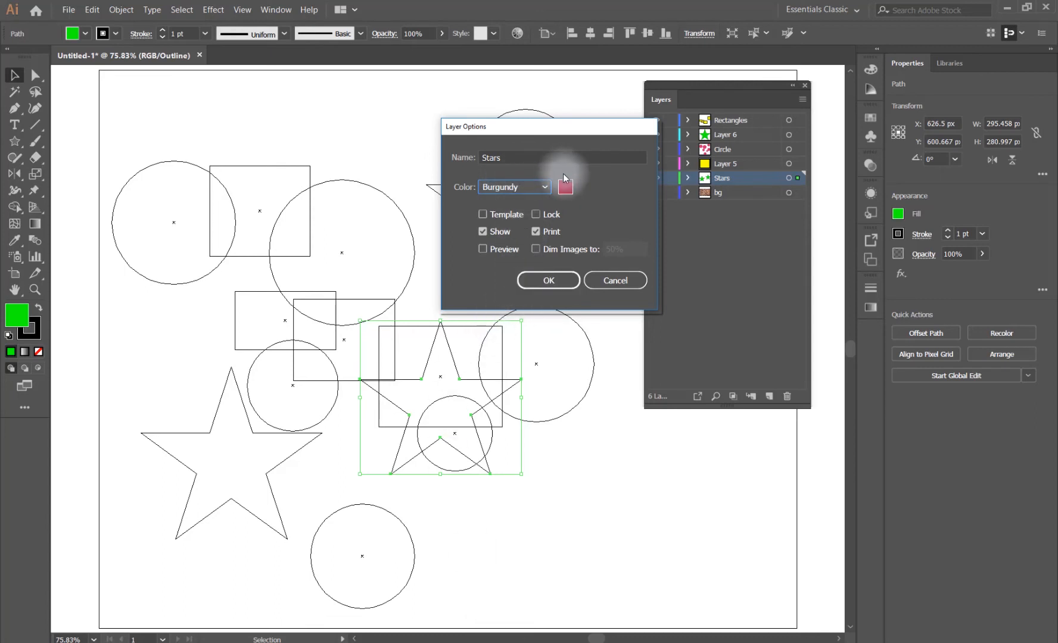
pyautogui.click(536, 186)
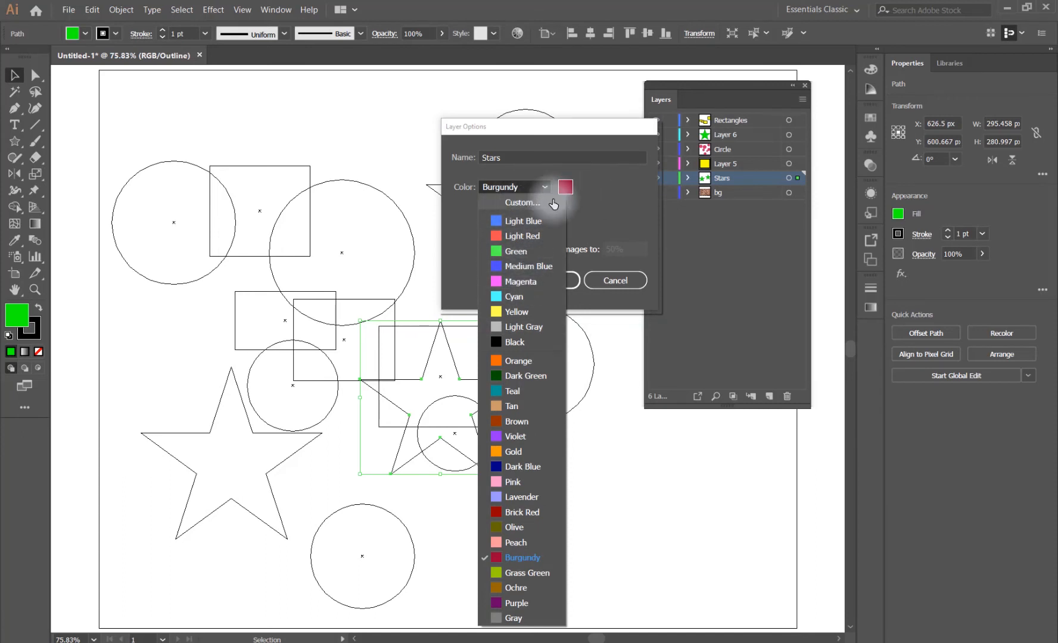
pyautogui.click(522, 201)
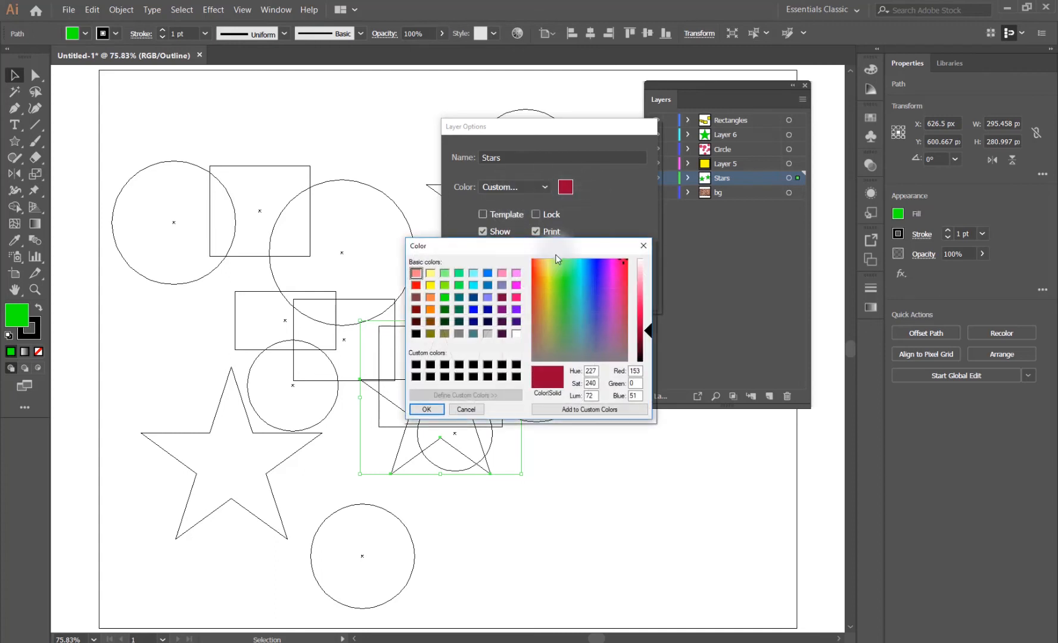
pyautogui.click(562, 280)
pyautogui.moveTo(562, 281); pyautogui.dragTo(583, 265)
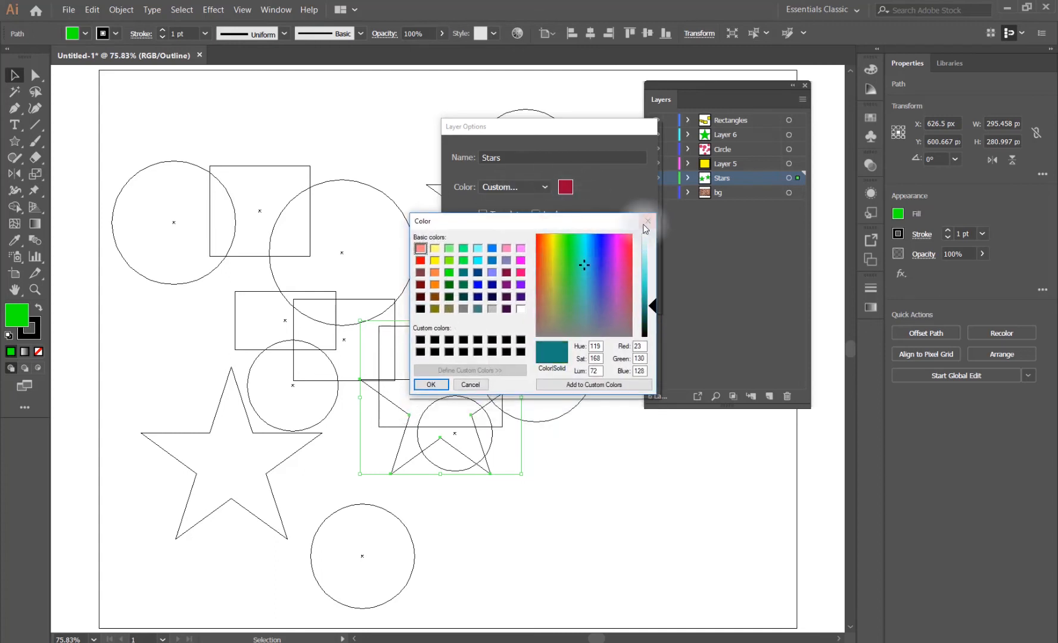
pyautogui.click(647, 221)
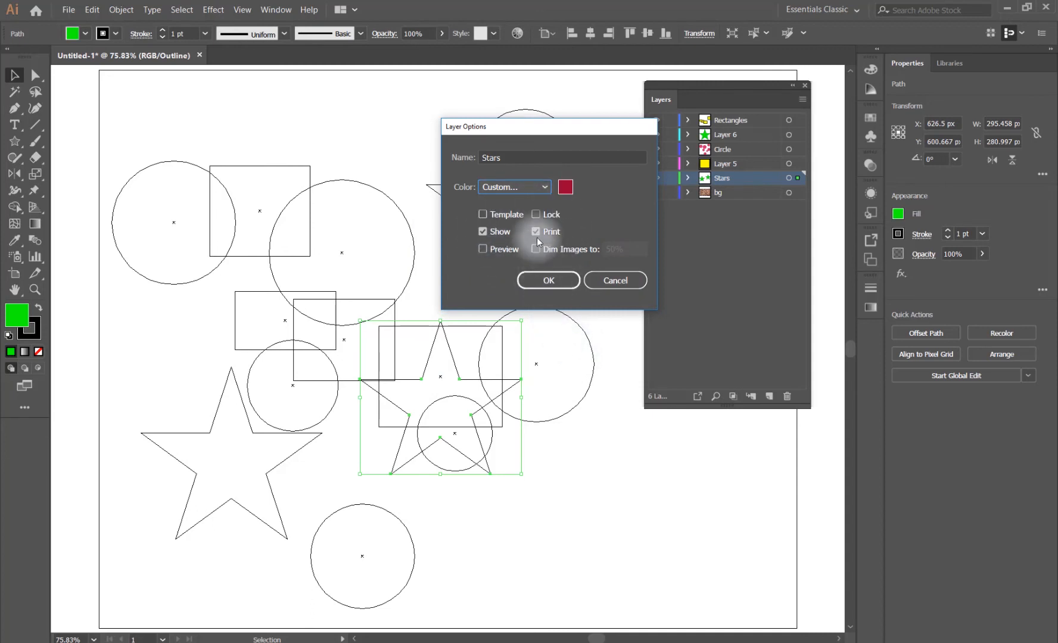
# Step: Accept the Stars layer's burgundy color, show the bg layer and return the document to Preview view
pyautogui.moveTo(608, 131); pyautogui.dragTo(567, 129)
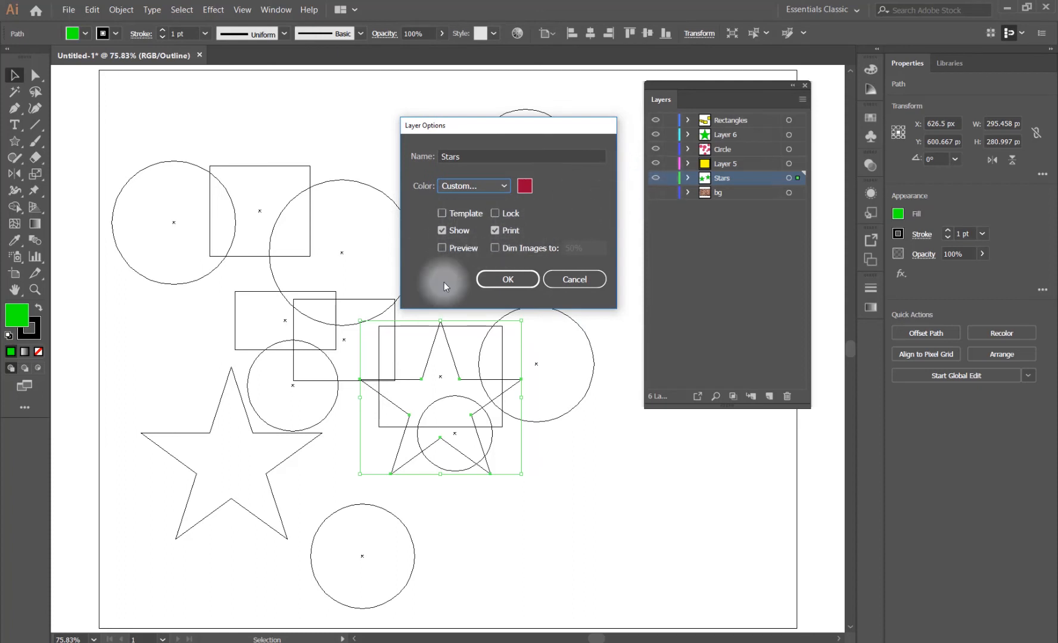
pyautogui.click(489, 280)
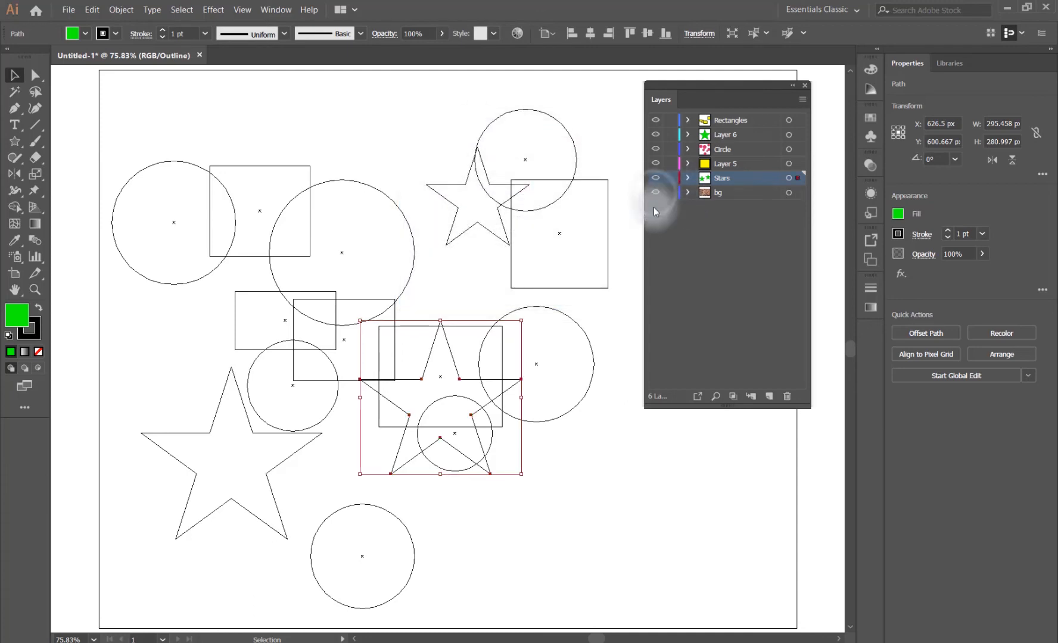
pyautogui.click(655, 192)
pyautogui.hotkey('ctrl', 'y')
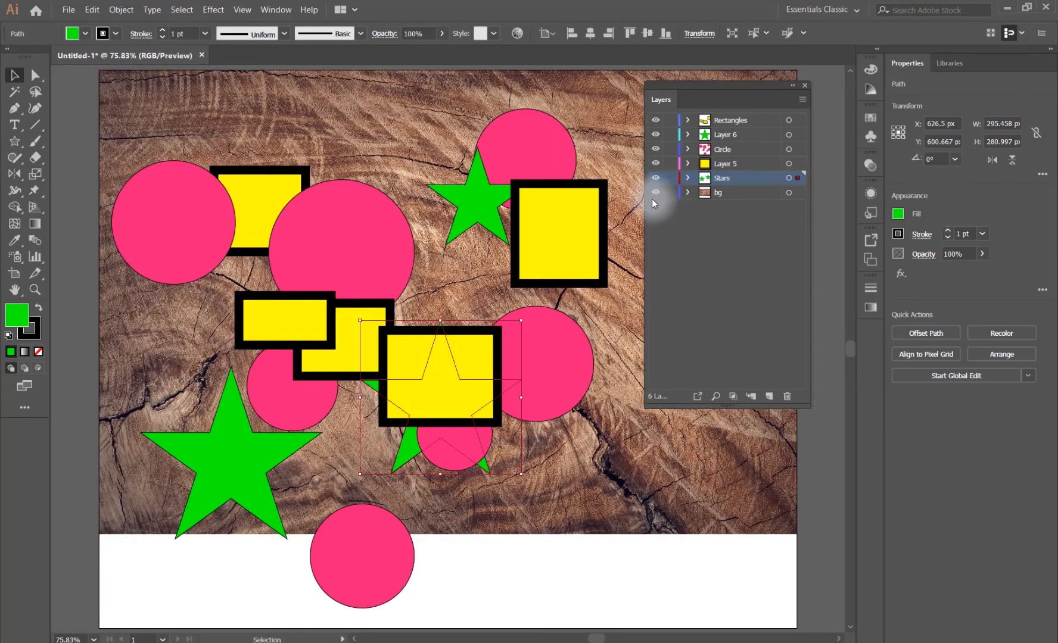
# Step: In the bg layer's options, turn on dimming of images to 50%
pyautogui.click(724, 195)
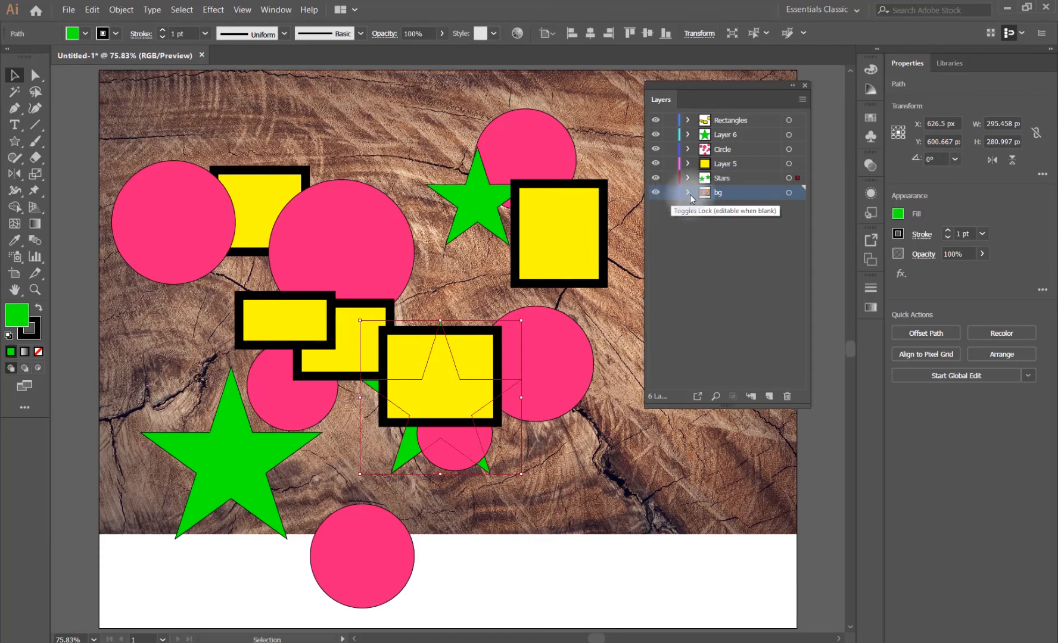
pyautogui.doubleClick(755, 192)
pyautogui.click(503, 247)
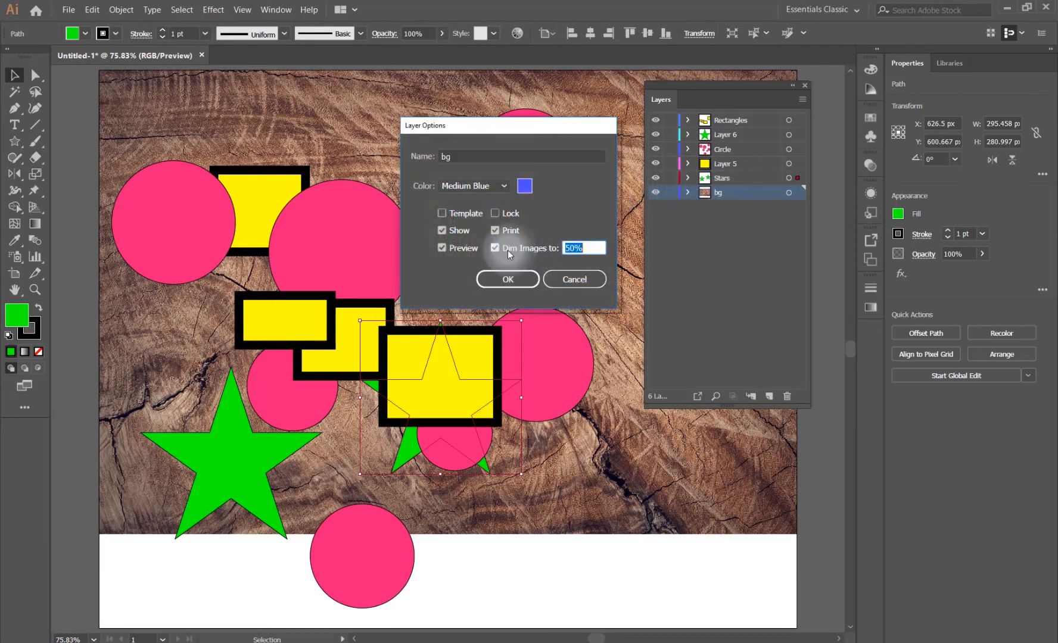
pyautogui.click(507, 279)
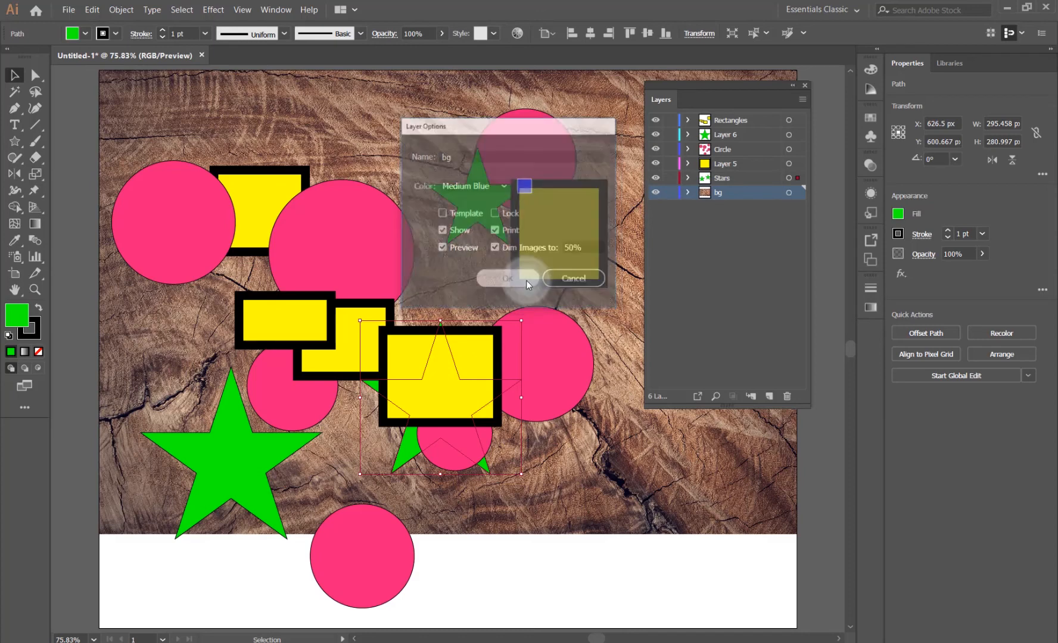
# Step: Place the stadium image from the textures folder on Layer 6, about 299 px wide, and move it to about X 532.5, Y 159.5 px
pyautogui.click(740, 178)
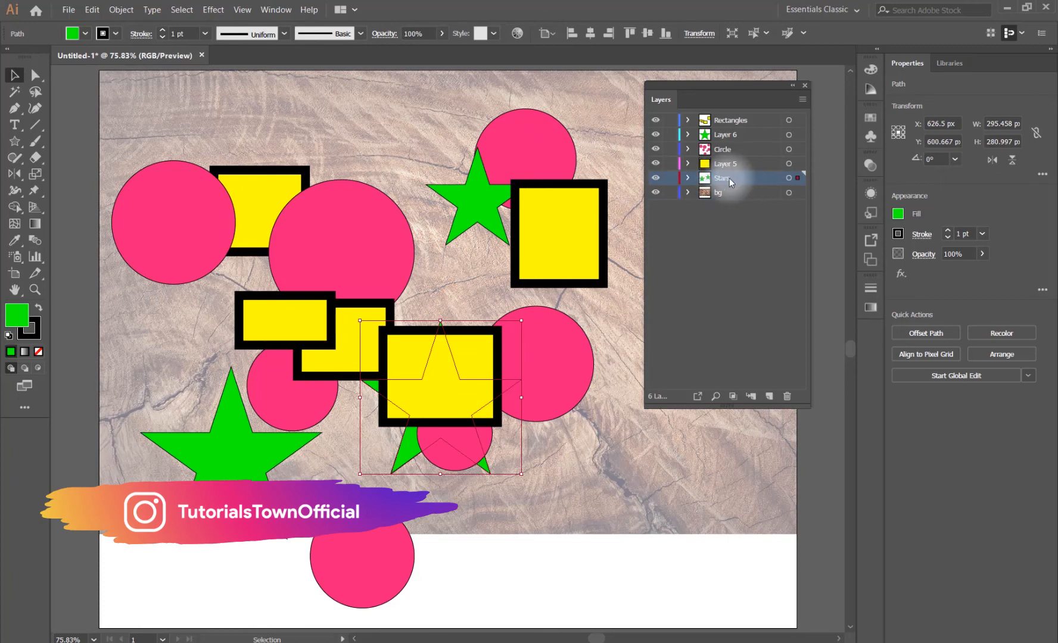
pyautogui.click(479, 205)
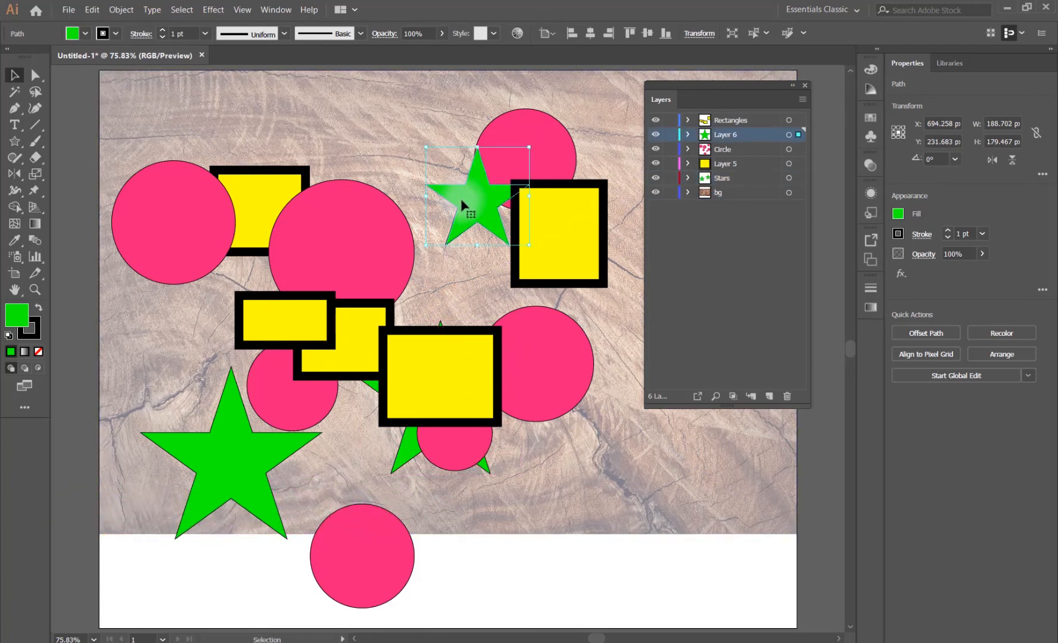
pyautogui.click(67, 10)
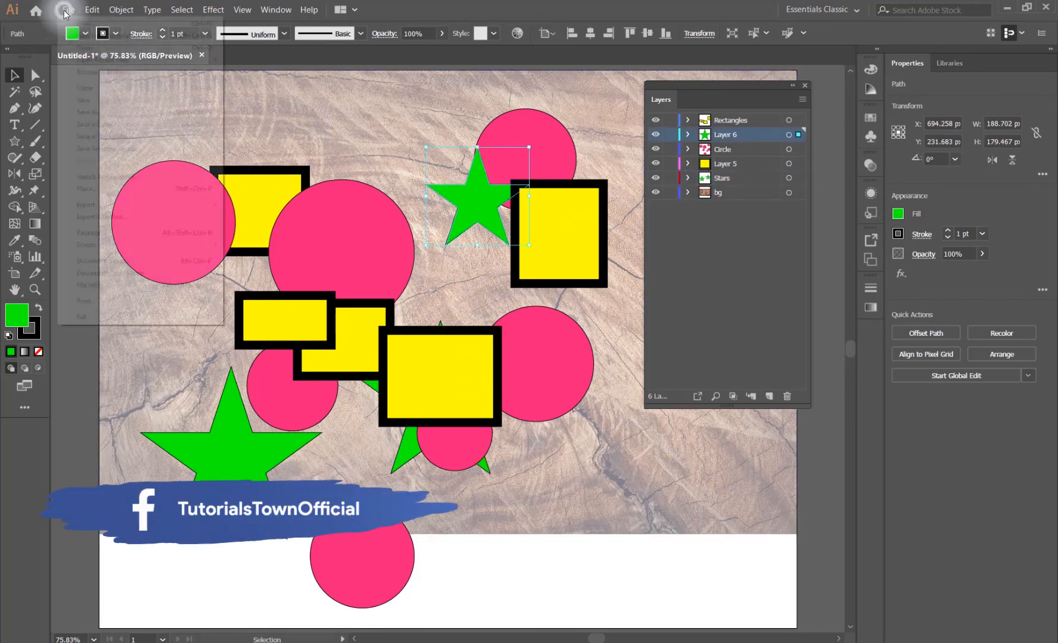
pyautogui.click(86, 188)
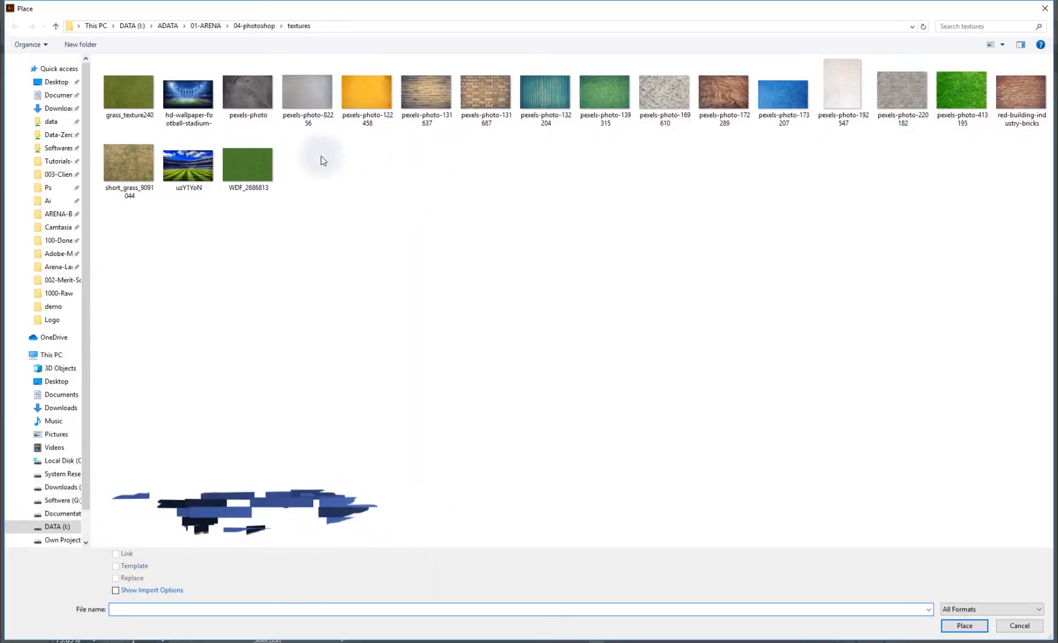
pyautogui.doubleClick(188, 165)
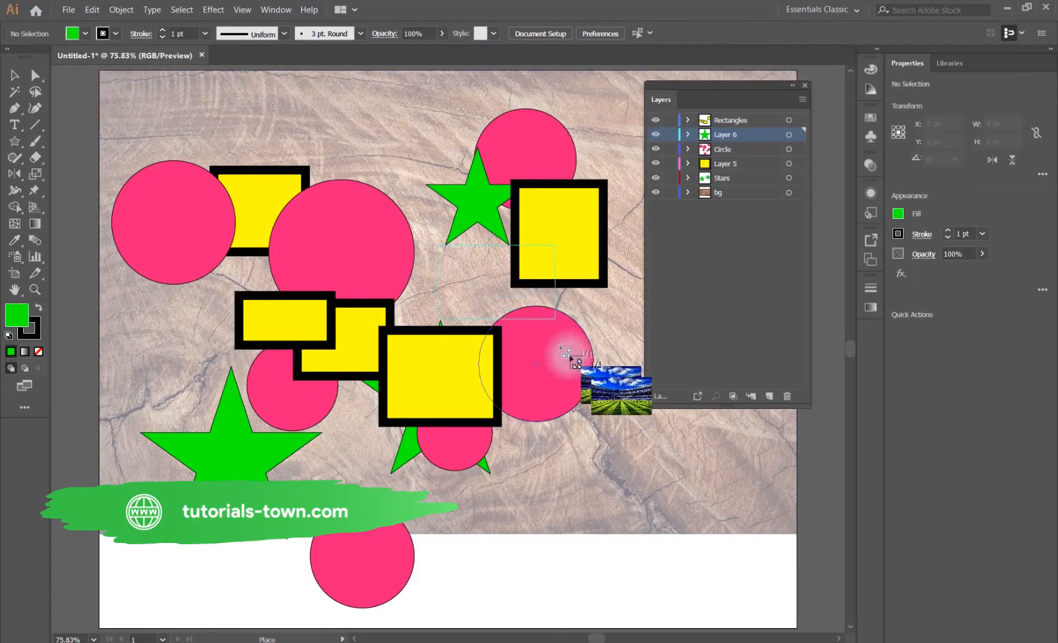
pyautogui.moveTo(570, 357); pyautogui.dragTo(529, 348)
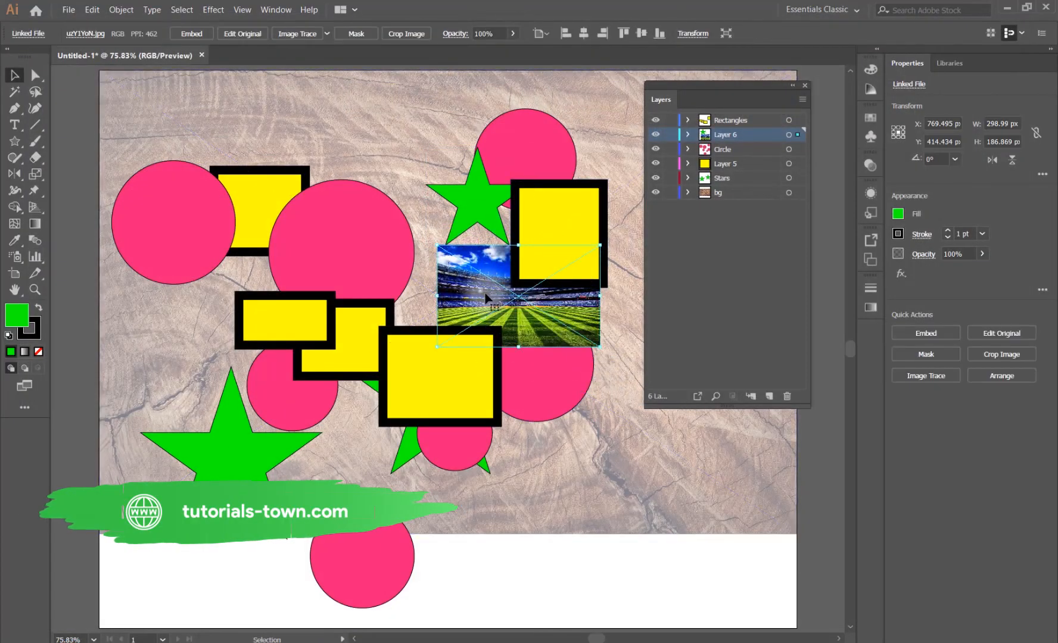
pyautogui.moveTo(485, 298); pyautogui.dragTo(356, 159)
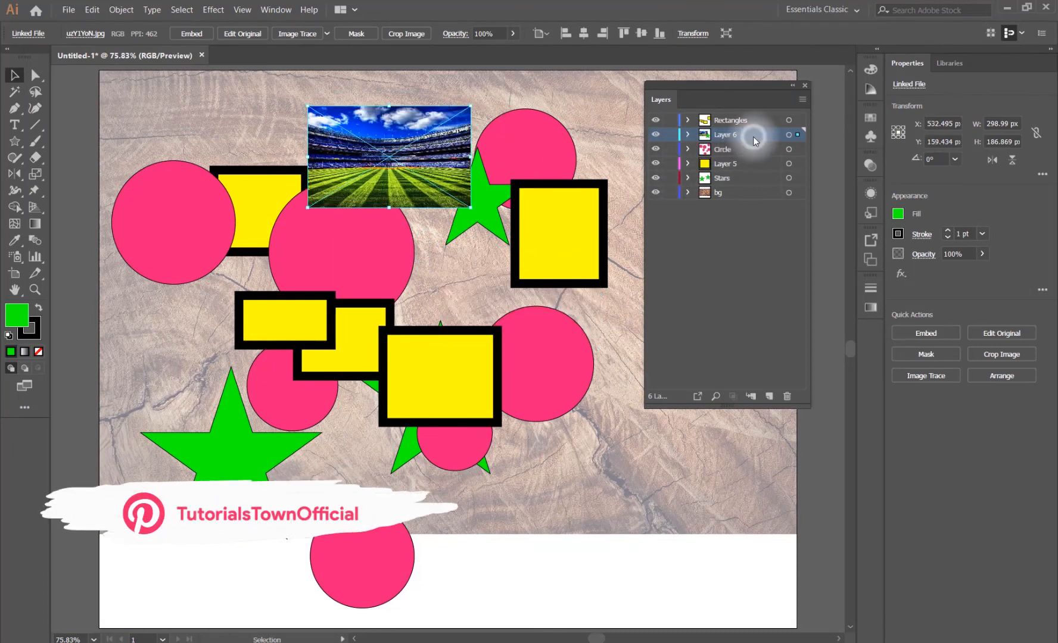
# Step: Turn on image dimming in Layer 6's options
pyautogui.doubleClick(754, 141)
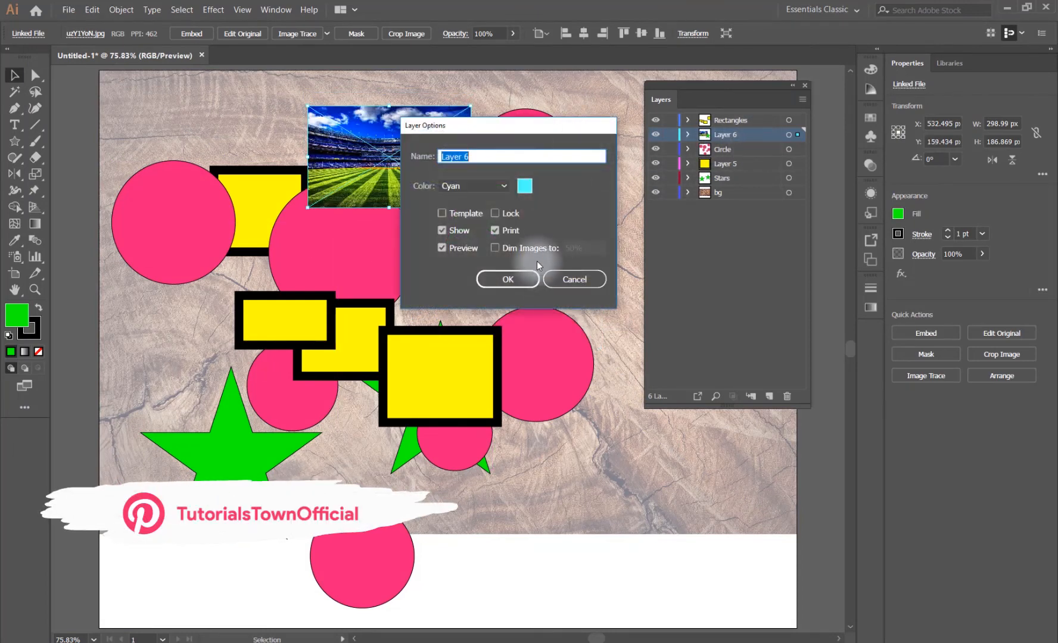
pyautogui.click(539, 248)
pyautogui.click(512, 279)
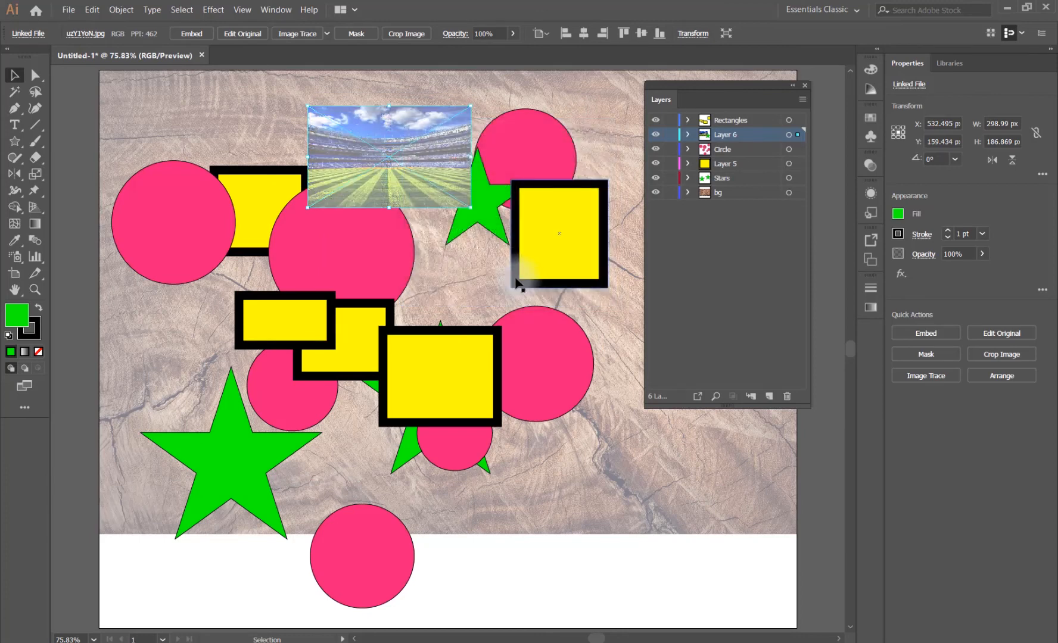
# Step: Move the small upper star onto the pink circle beside it, and move the stadium image to about X 844.5, Y 856.5 px
pyautogui.moveTo(488, 208); pyautogui.dragTo(500, 178)
pyautogui.click(408, 140)
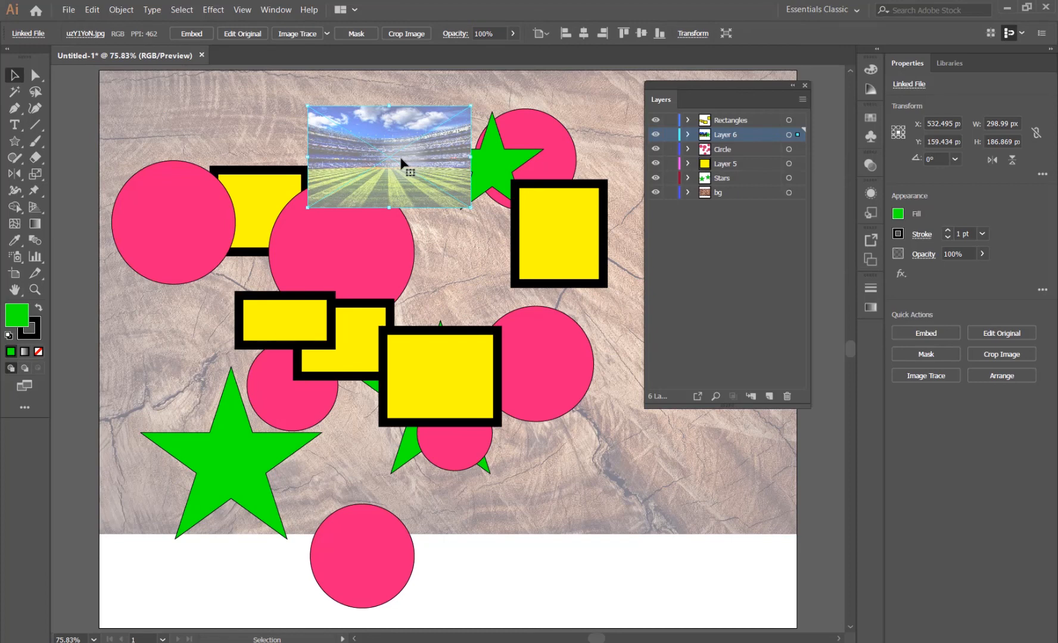
pyautogui.moveTo(402, 162); pyautogui.dragTo(615, 559)
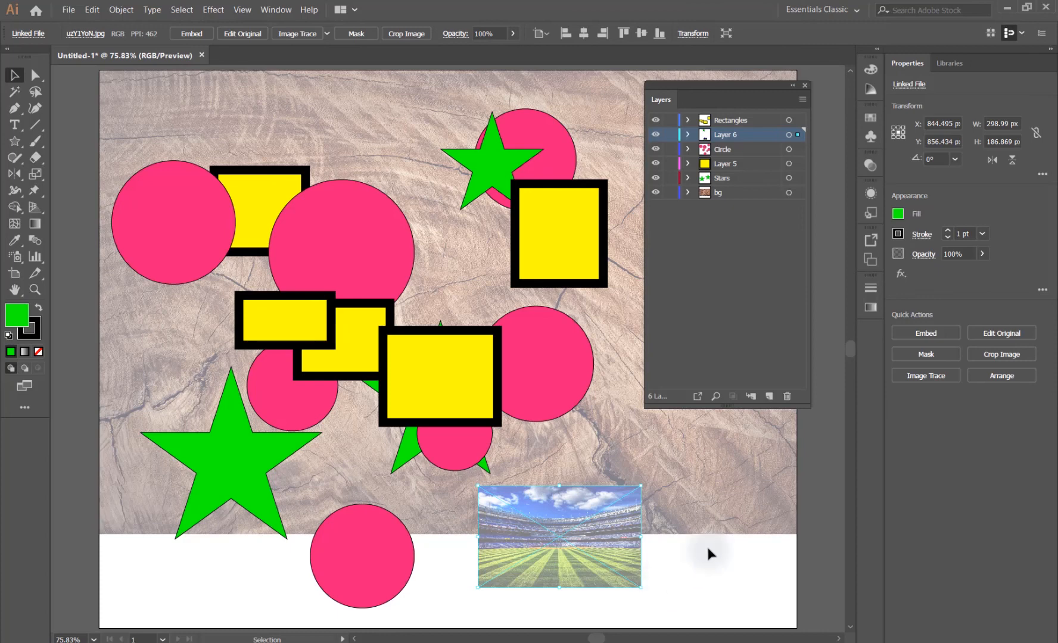
# Step: In Layer 6's options, turn off image dimming and exclude the layer from printing
pyautogui.doubleClick(764, 141)
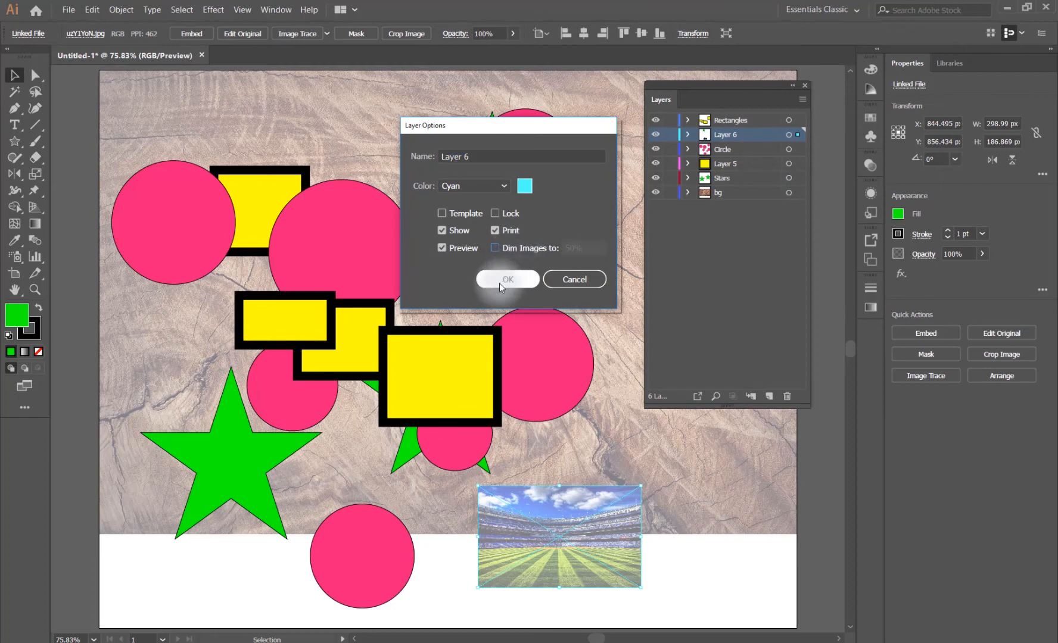
pyautogui.click(496, 232)
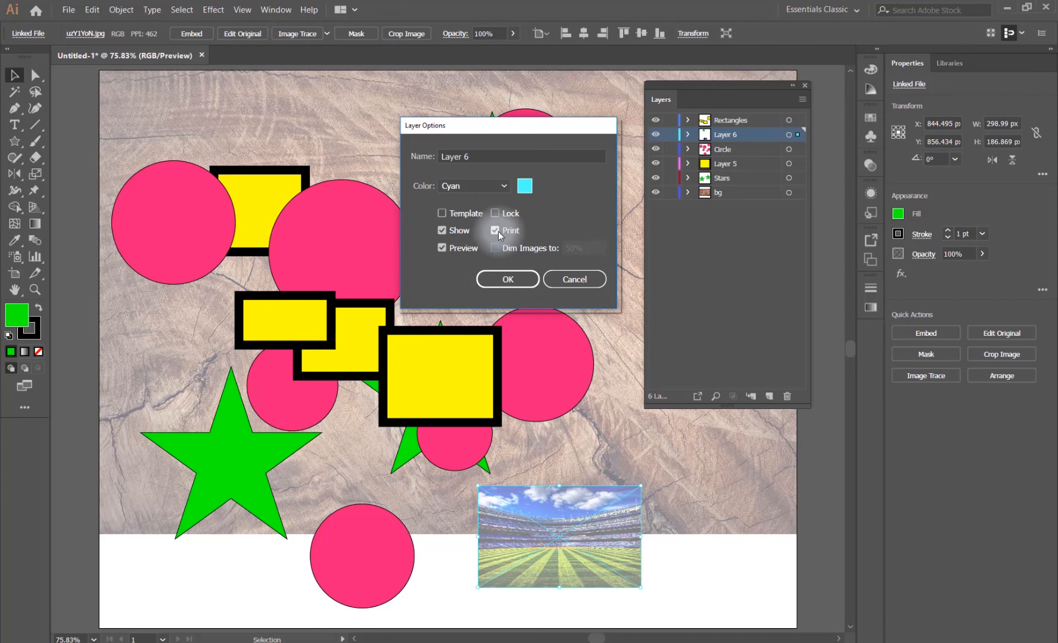
pyautogui.click(498, 278)
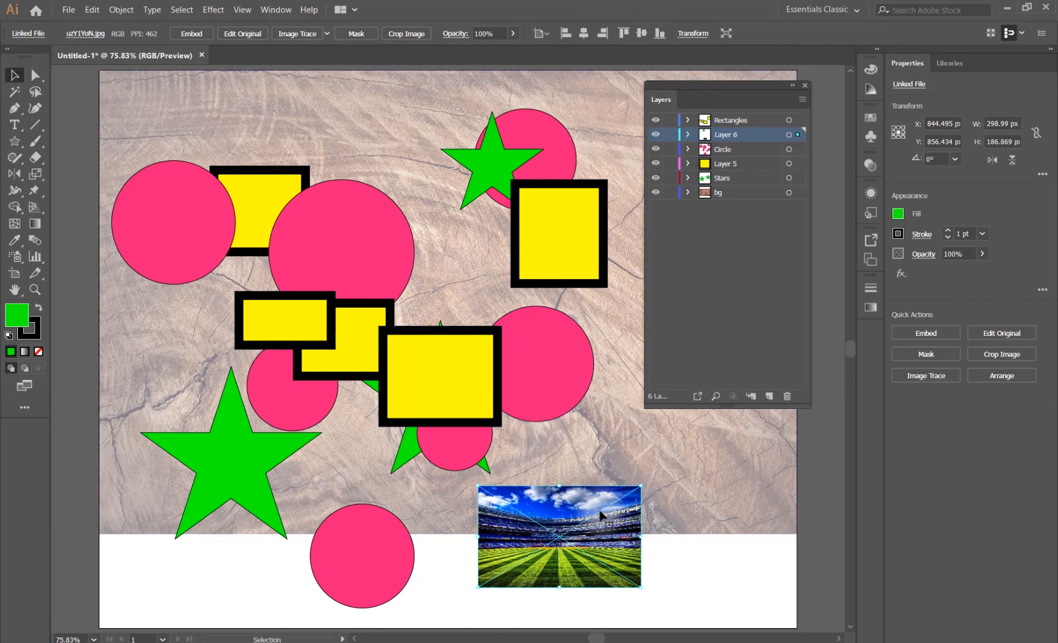
# Step: Examine the print preview for Layer 6's objects by panning the page within it, and leave without printing
pyautogui.press('a')
pyautogui.hotkey('ctrl', 'p')
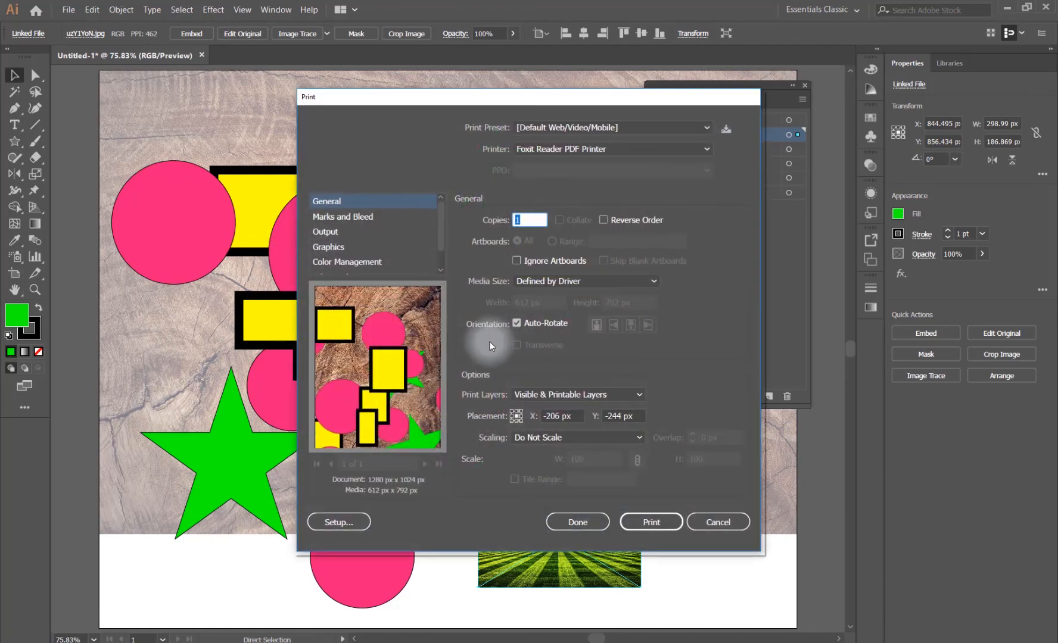
pyautogui.moveTo(385, 386); pyautogui.dragTo(353, 371)
pyautogui.moveTo(439, 406); pyautogui.dragTo(354, 348)
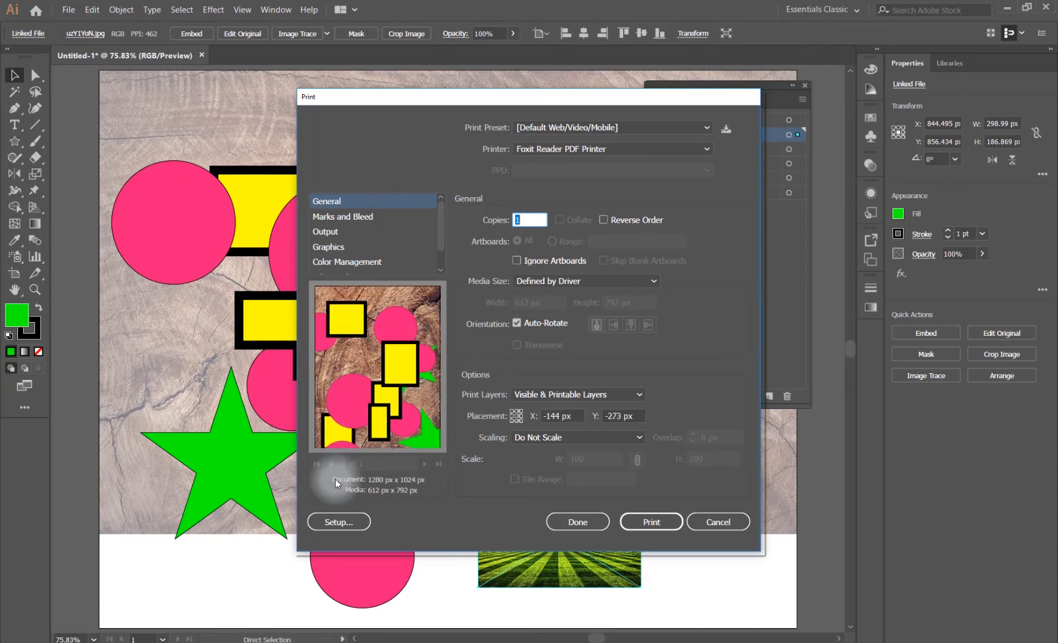
pyautogui.click(718, 524)
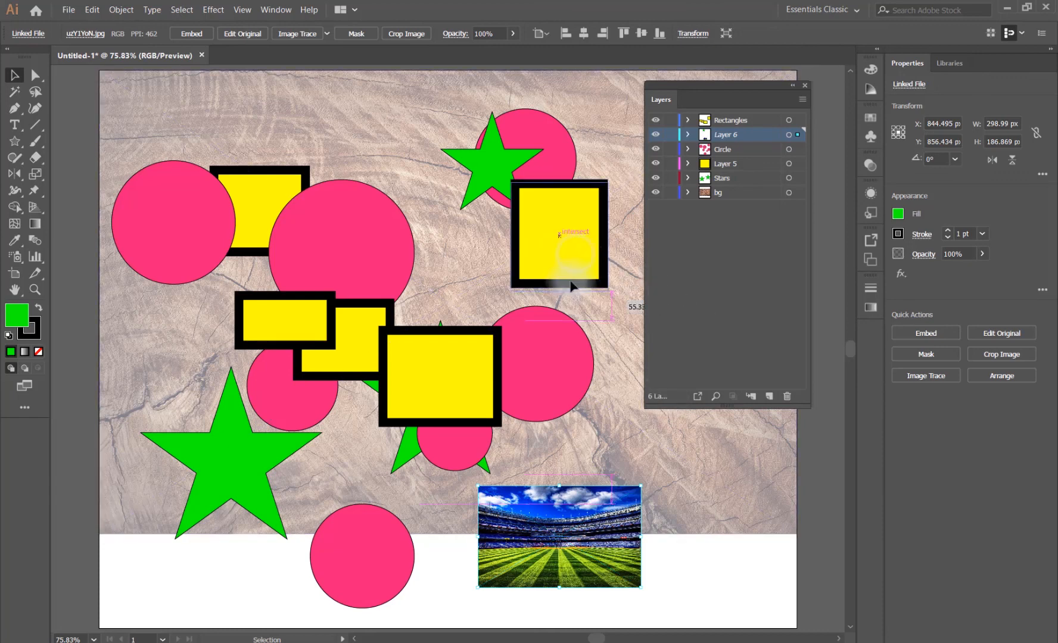
# Step: Move the tall yellow rectangle to X 828, Y 326.5 px, and make Layer 6 printable again
pyautogui.moveTo(573, 192); pyautogui.dragTo(564, 205)
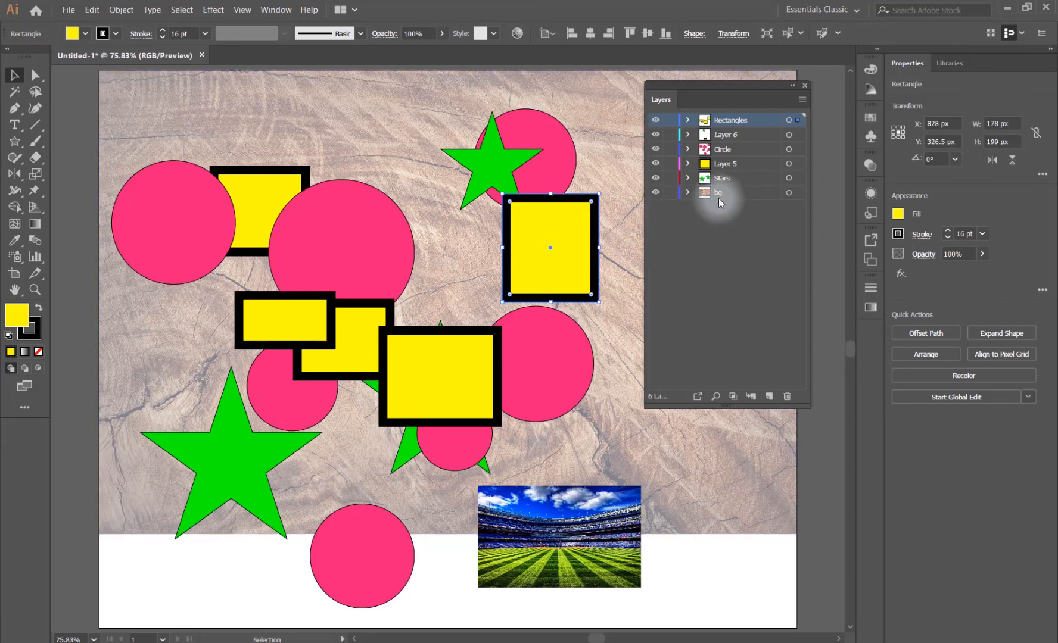
pyautogui.doubleClick(762, 136)
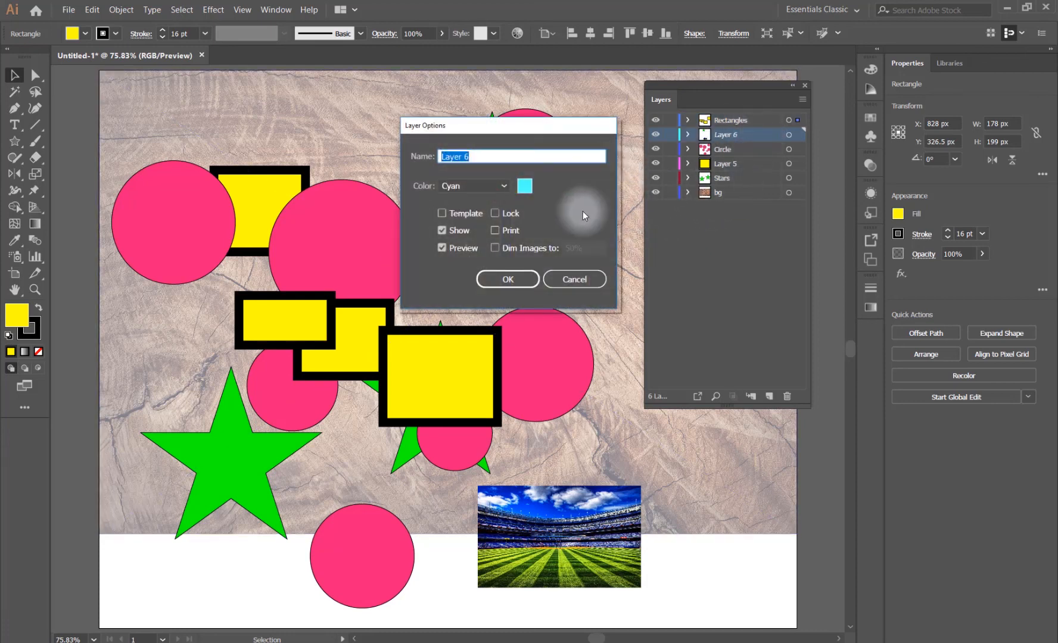
pyautogui.click(495, 231)
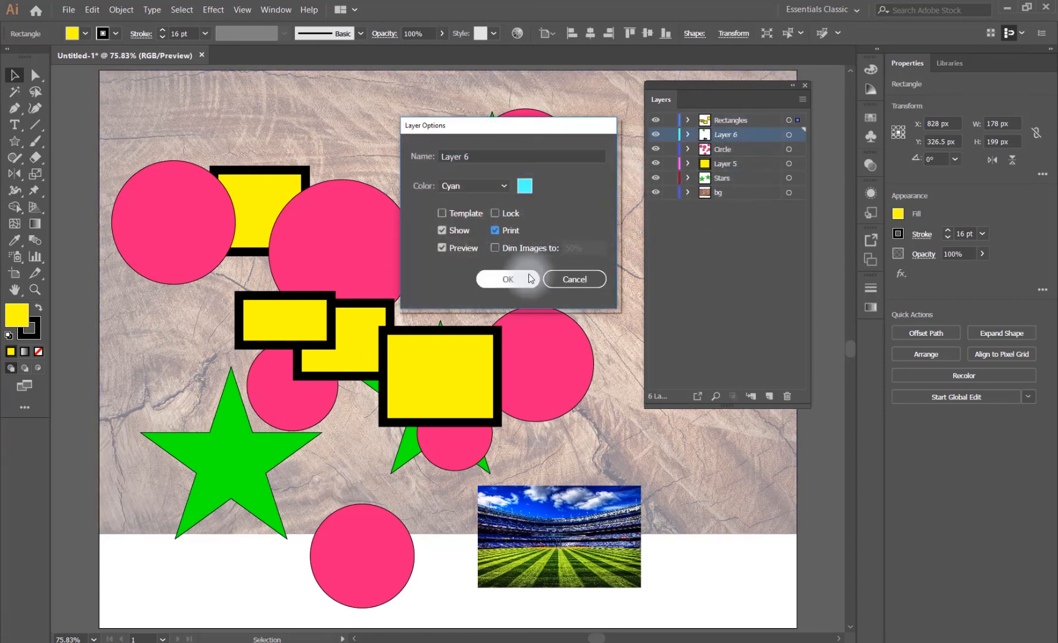
pyautogui.click(530, 279)
# Step: Turn off image dimming in the bg layer's options
pyautogui.click(745, 192)
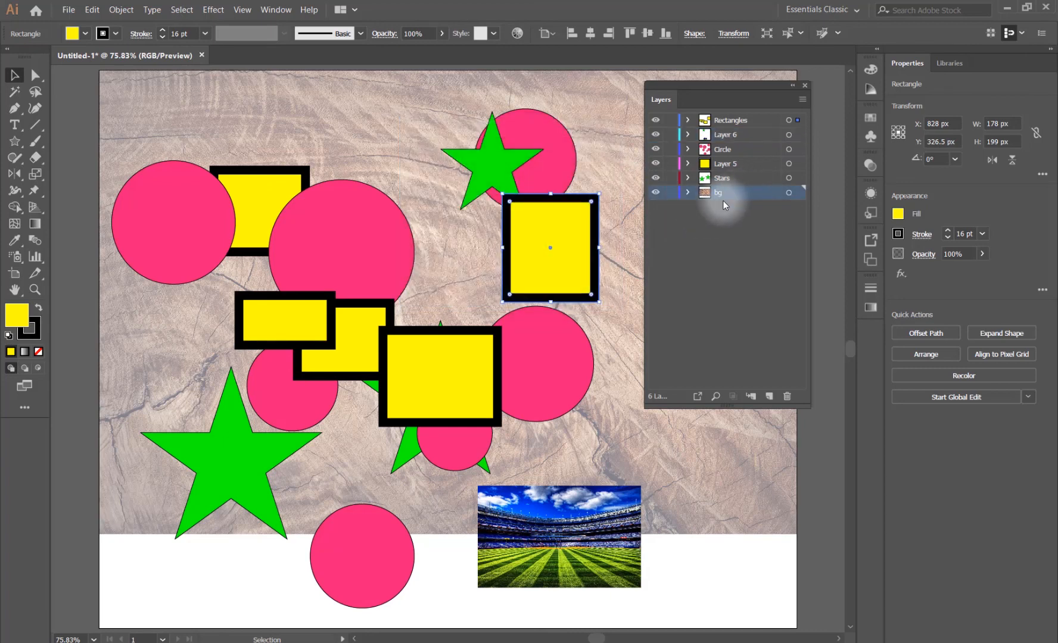
pyautogui.doubleClick(738, 191)
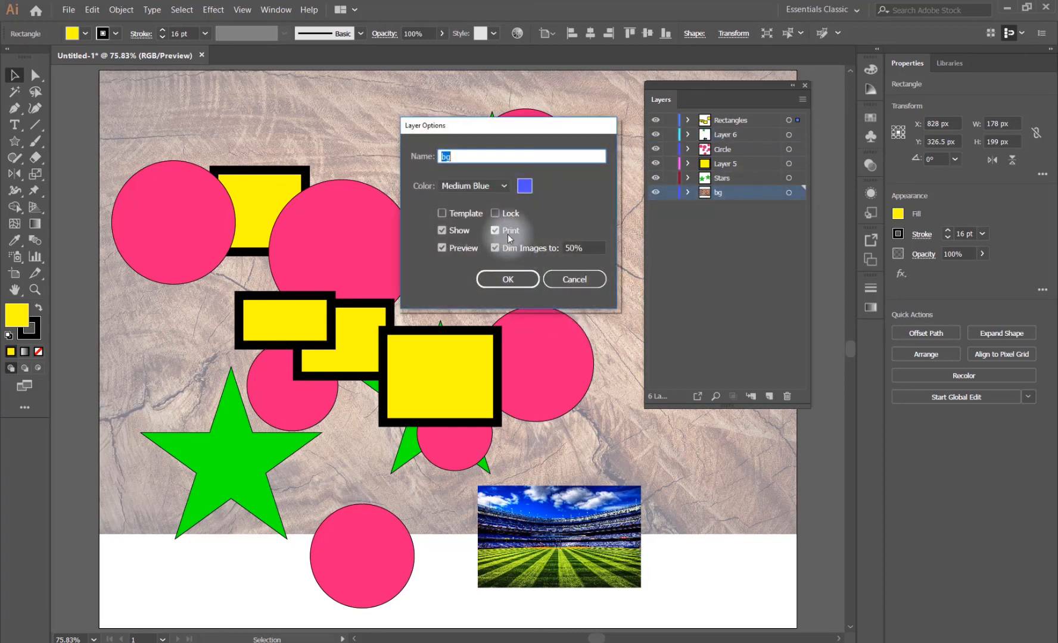
pyautogui.click(496, 247)
pyautogui.click(507, 278)
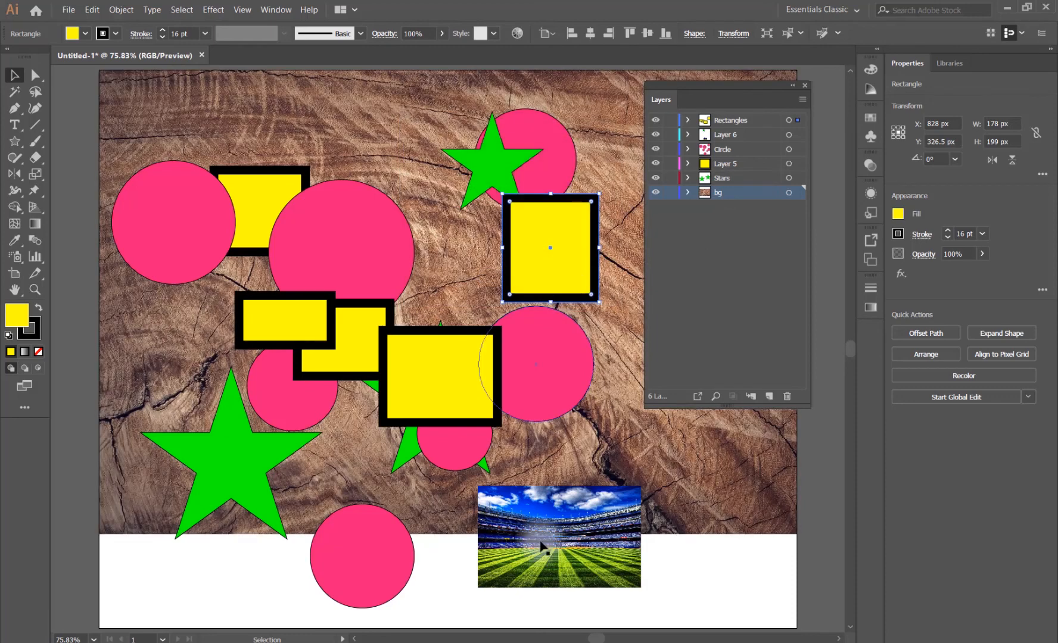
# Step: Delete the stadium image from the artboard and lock the bg layer
pyautogui.click(656, 595)
pyautogui.click(612, 569)
pyautogui.press('Delete')
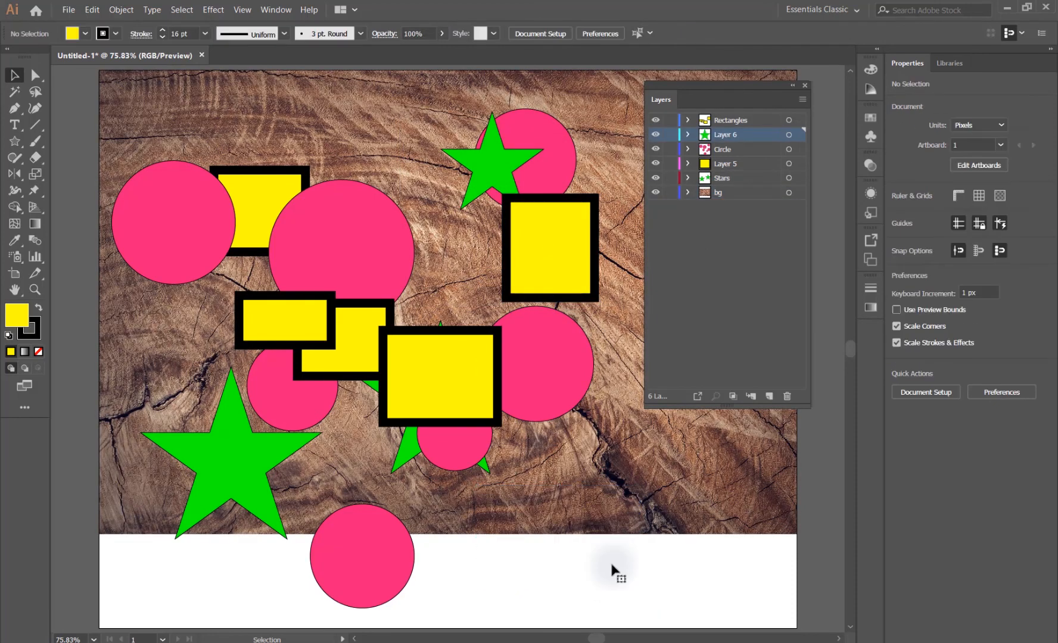
pyautogui.click(708, 315)
pyautogui.click(671, 191)
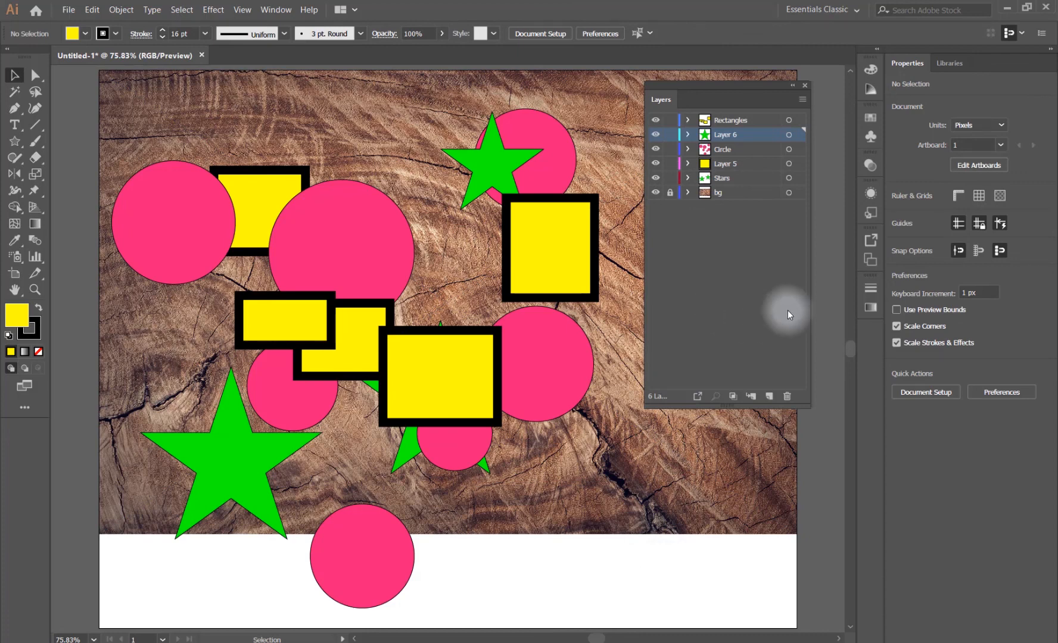
# Step: Select the Circle layer and collect it as an export asset, and collapse the Asset Export panel
pyautogui.click(753, 361)
pyautogui.click(736, 187)
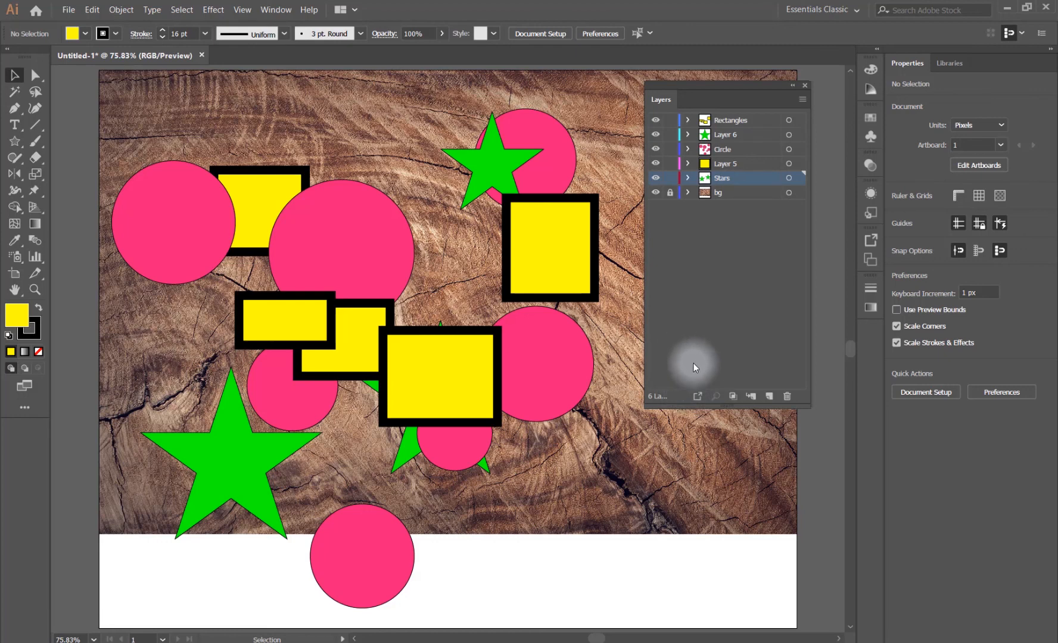
pyautogui.click(718, 150)
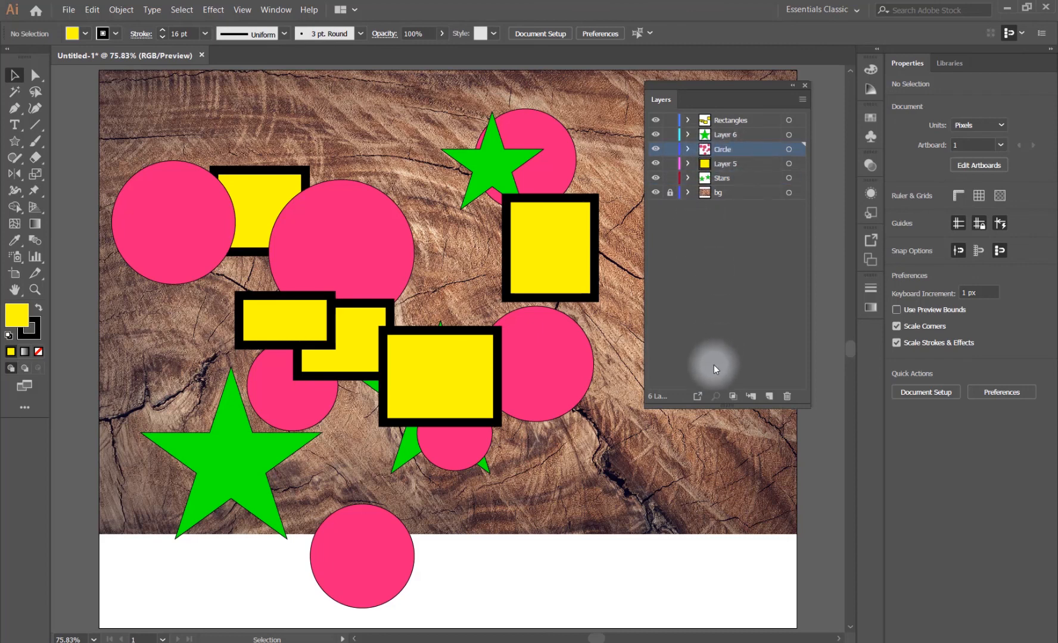
pyautogui.click(697, 396)
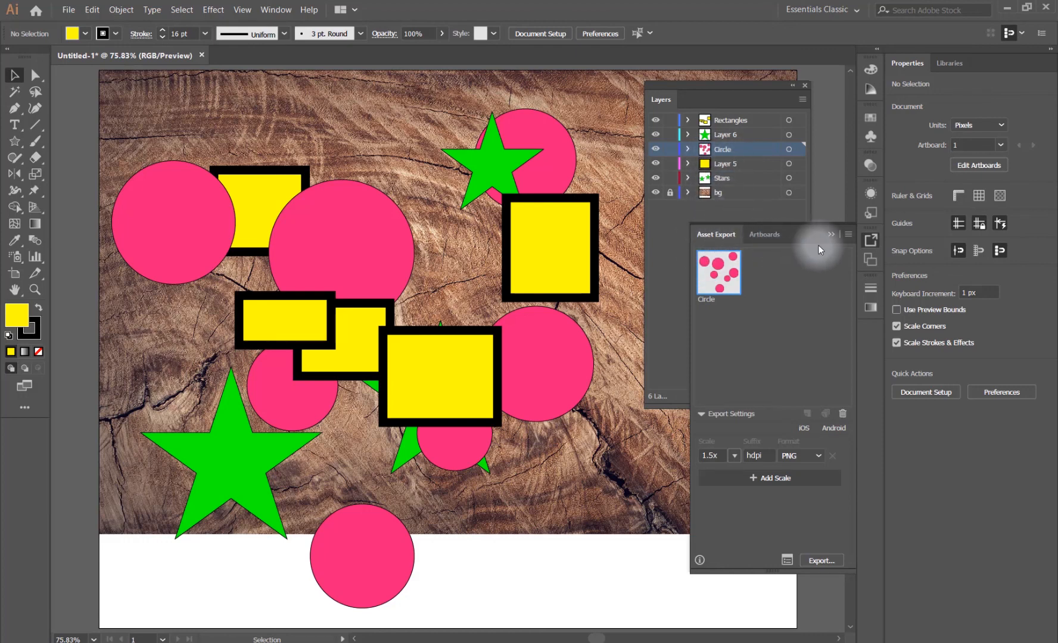
pyautogui.click(831, 235)
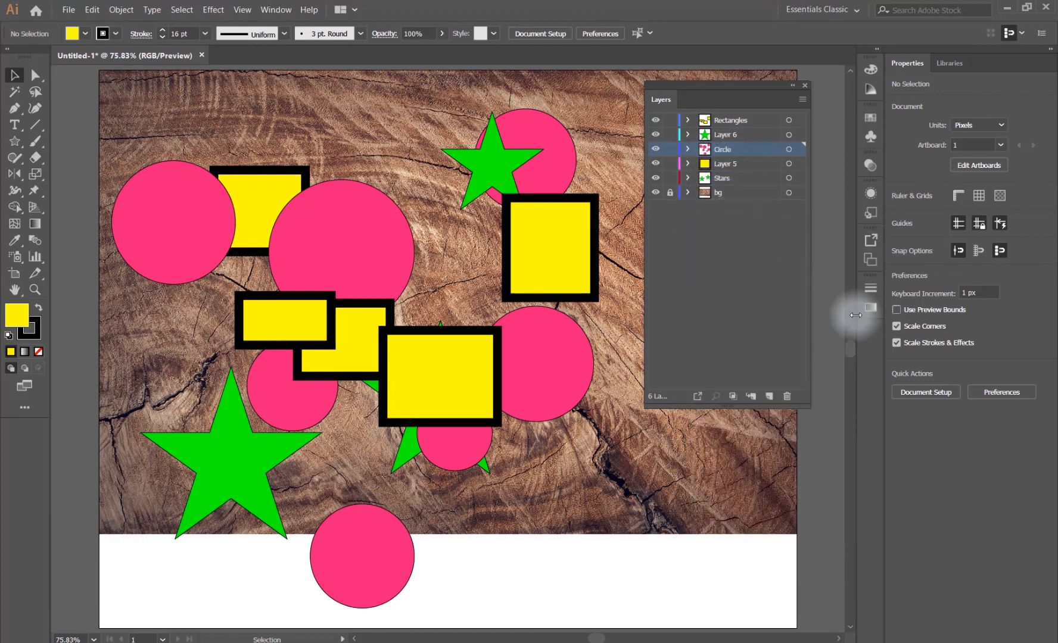